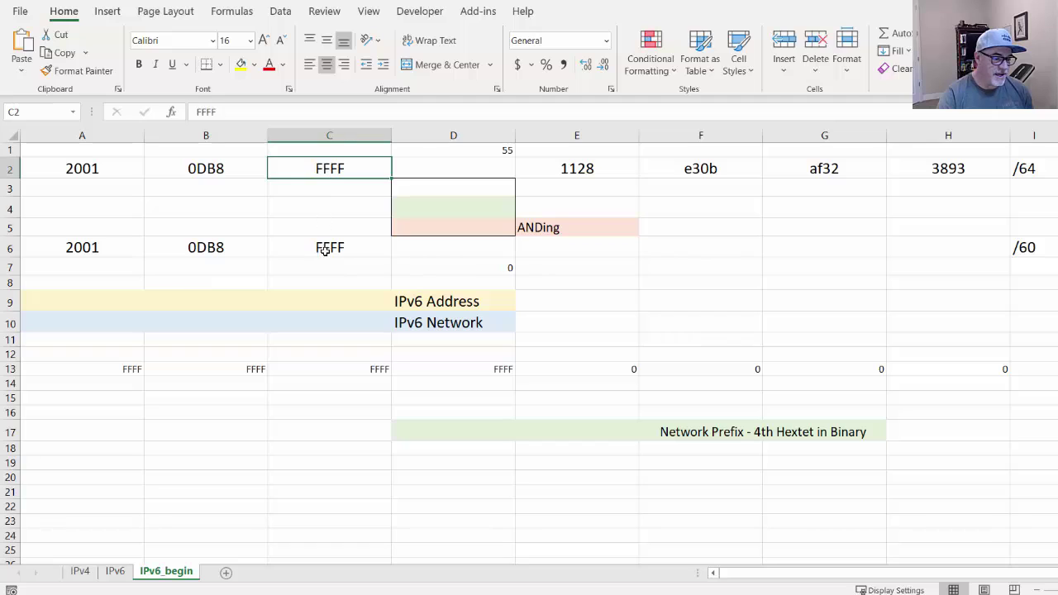
{"action": "left_click", "coordinate": [329, 248]}
{"action": "left_click", "coordinate": [245, 250]}
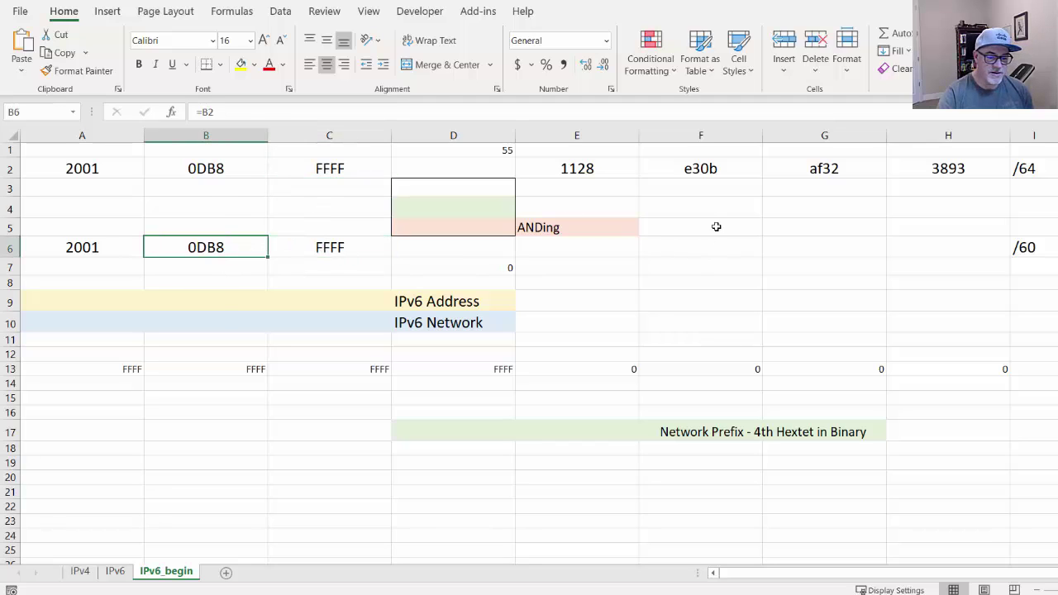
{"action": "left_click", "coordinate": [718, 171]}
{"action": "left_click", "coordinate": [825, 169]}
{"action": "left_click", "coordinate": [919, 166]}
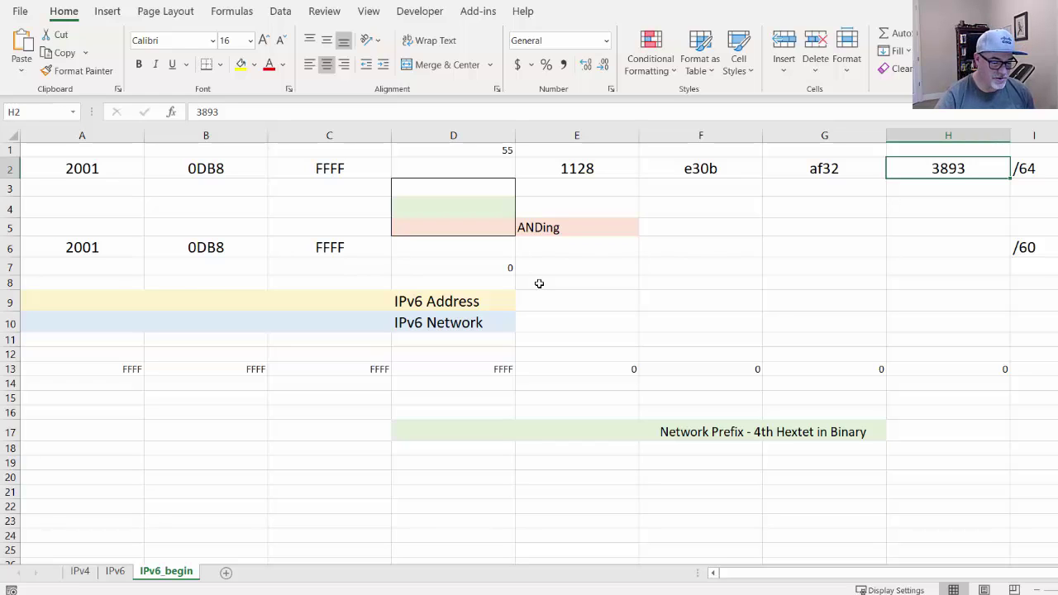
{"action": "left_click", "coordinate": [594, 302]}
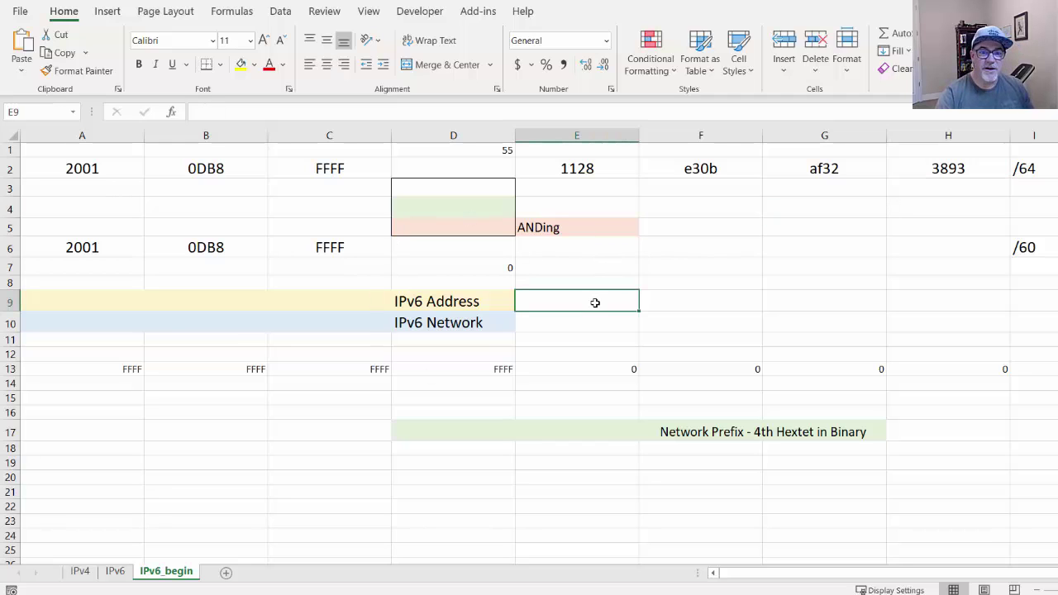
Enter =HEX2DEC(A2) in cell A1 and fill the formula across to C1
{"action": "left_click", "coordinate": [81, 150]}
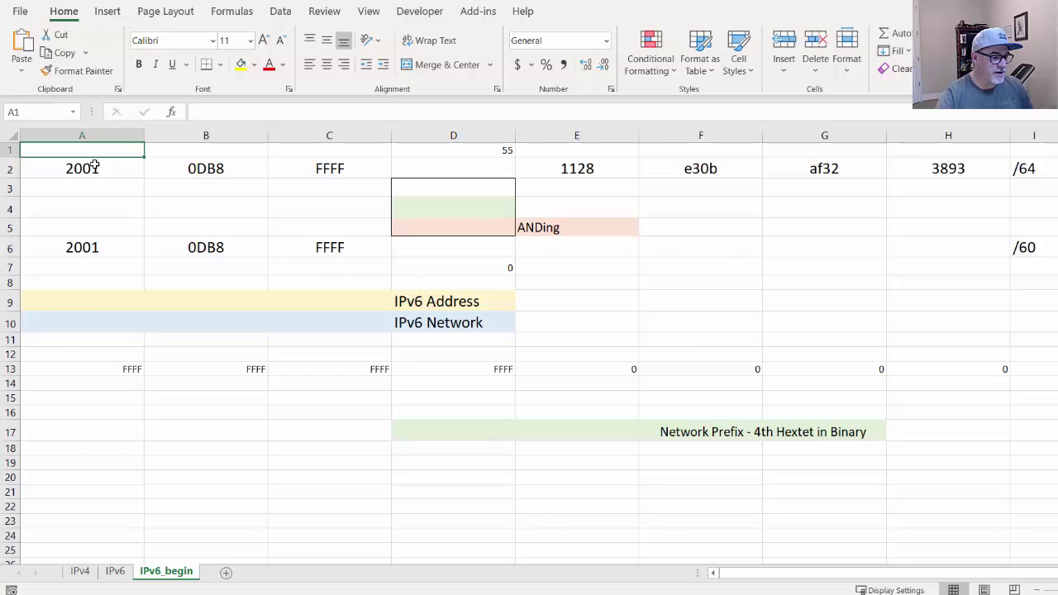
{"action": "left_click", "coordinate": [91, 170]}
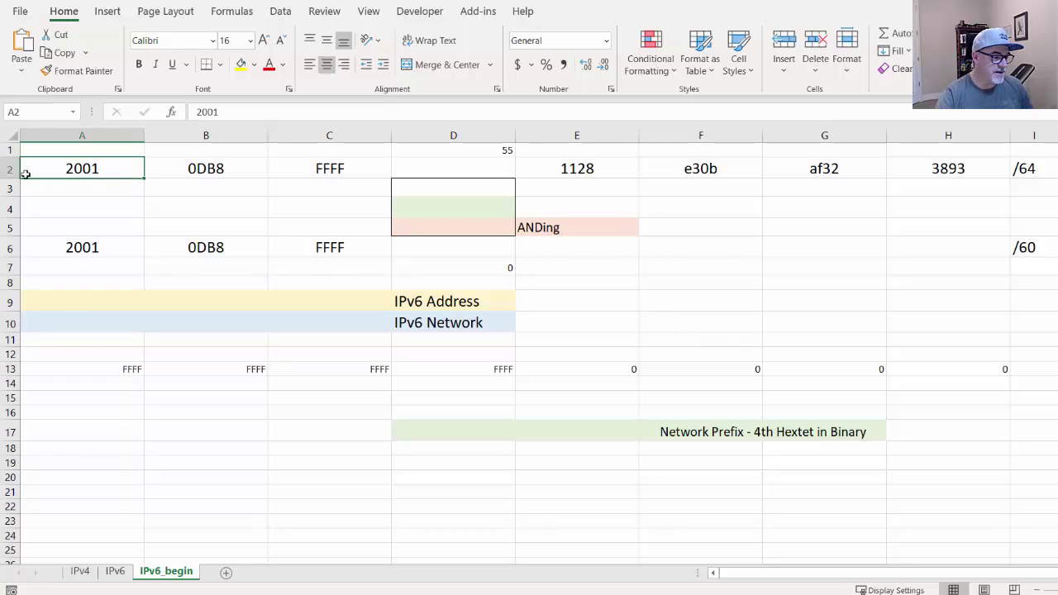
{"action": "left_click", "coordinate": [89, 151]}
{"action": "left_click", "coordinate": [262, 117]}
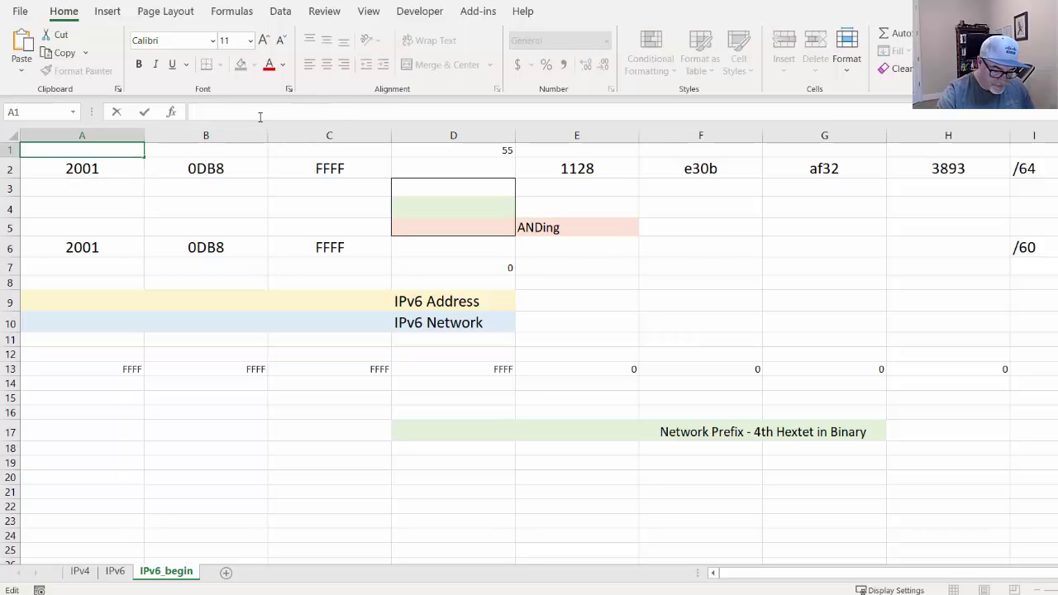
{"action": "type", "text": "="}
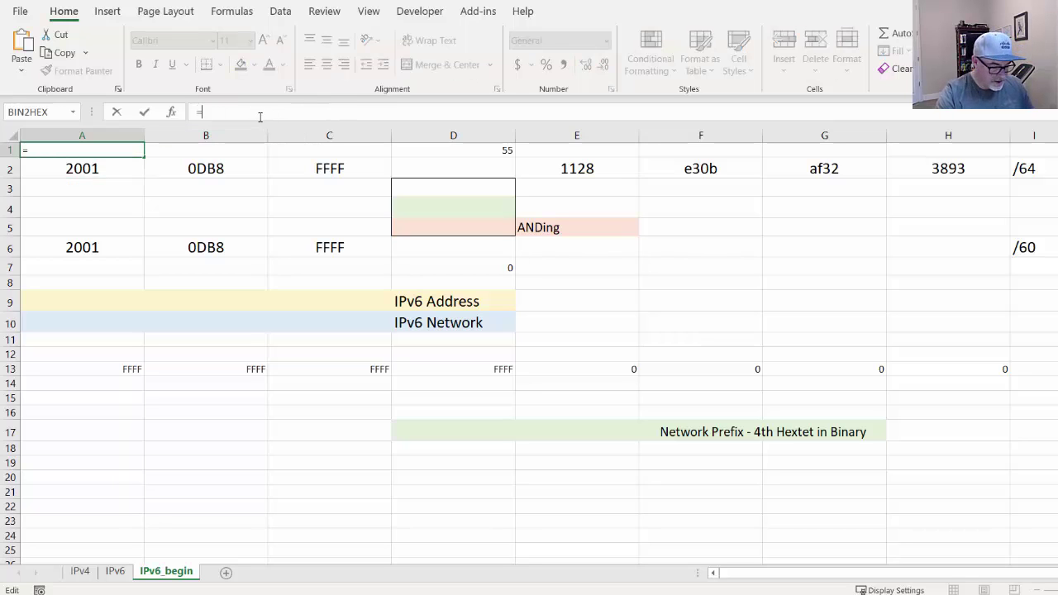
{"action": "type", "text": "HEX"}
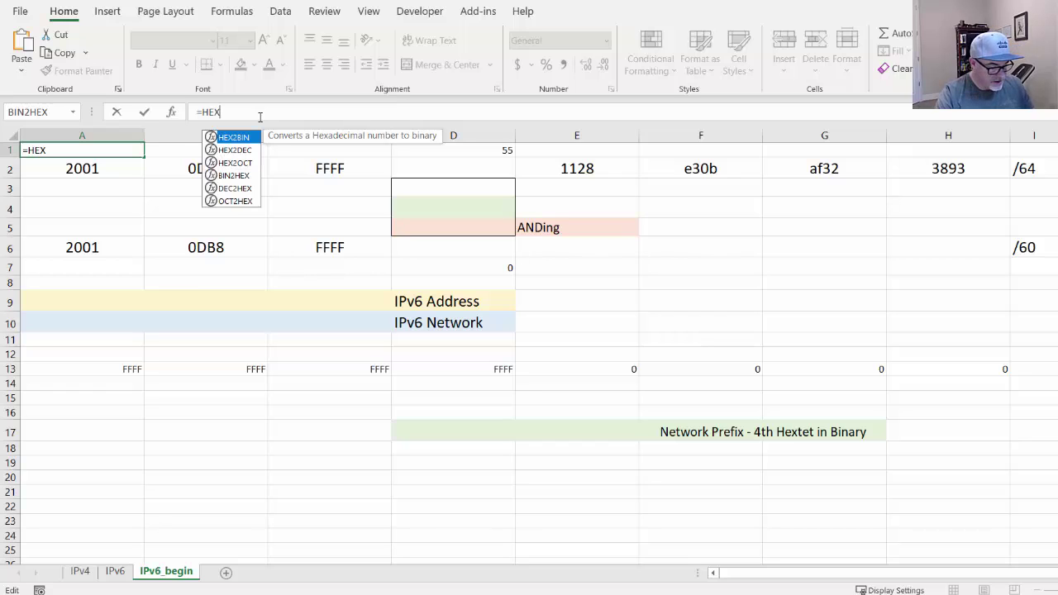
{"action": "type", "text": "2DE"}
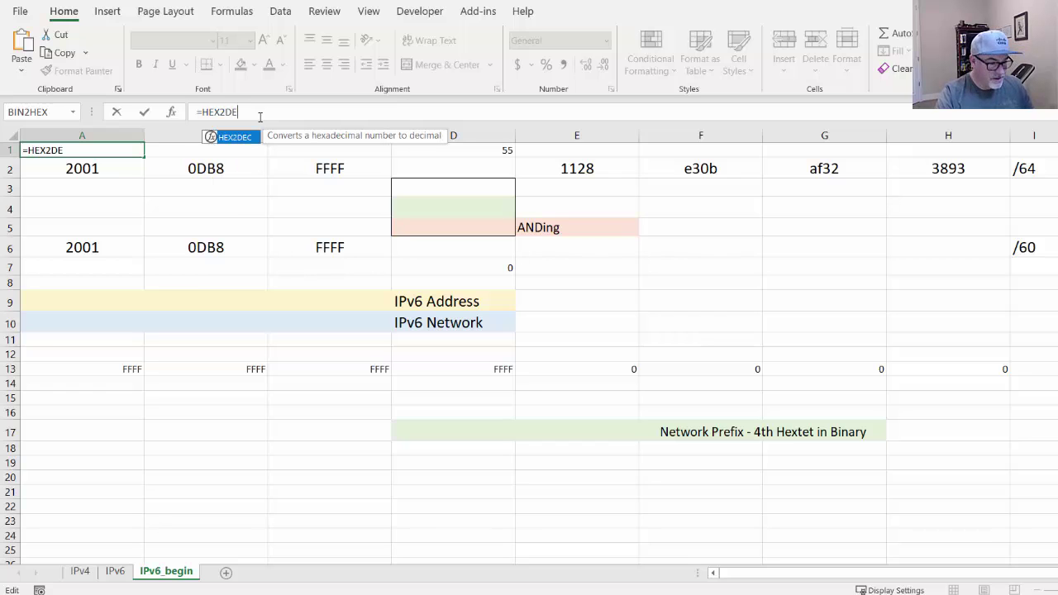
{"action": "type", "text": "C("}
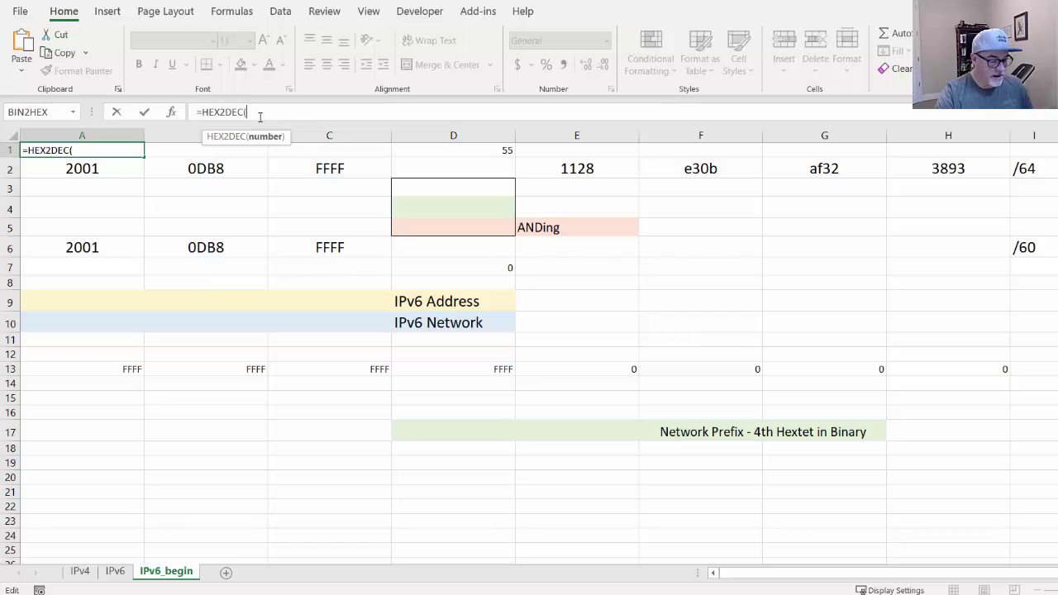
{"action": "type", "text": "A2"}
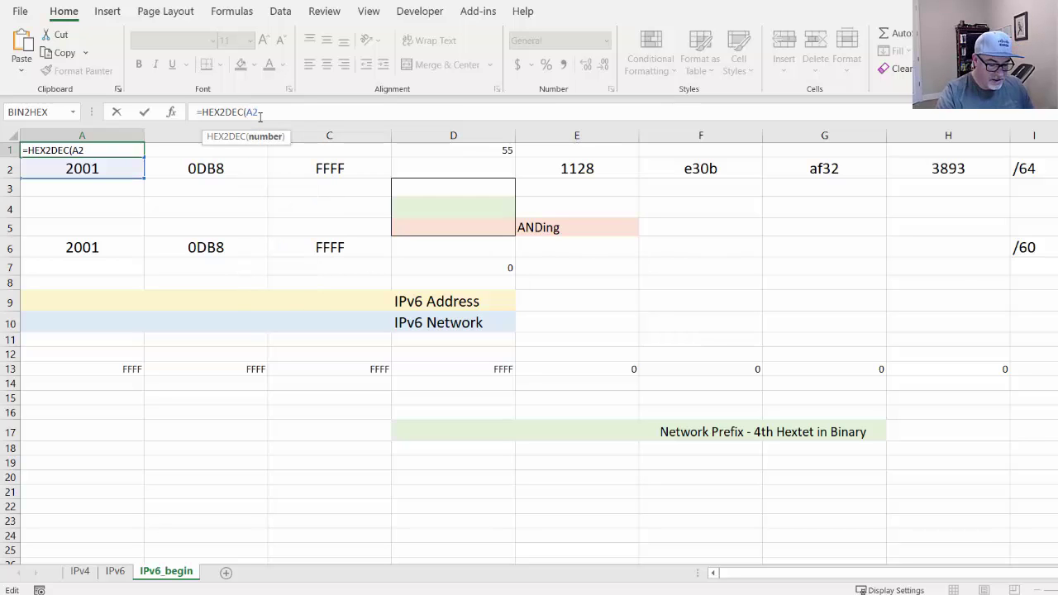
{"action": "type", "text": ")"}
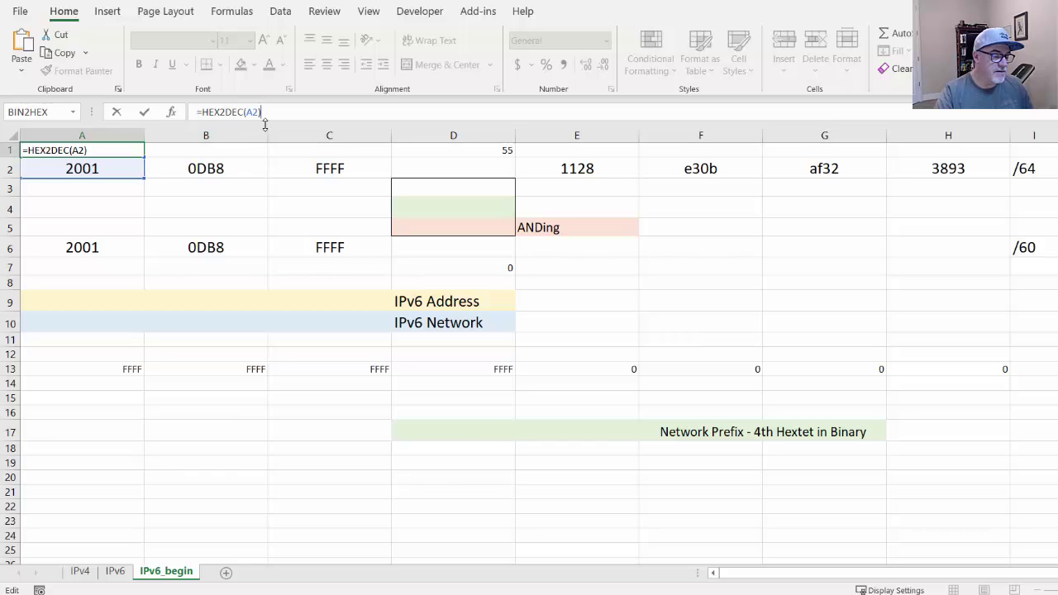
{"action": "left_click", "coordinate": [144, 112]}
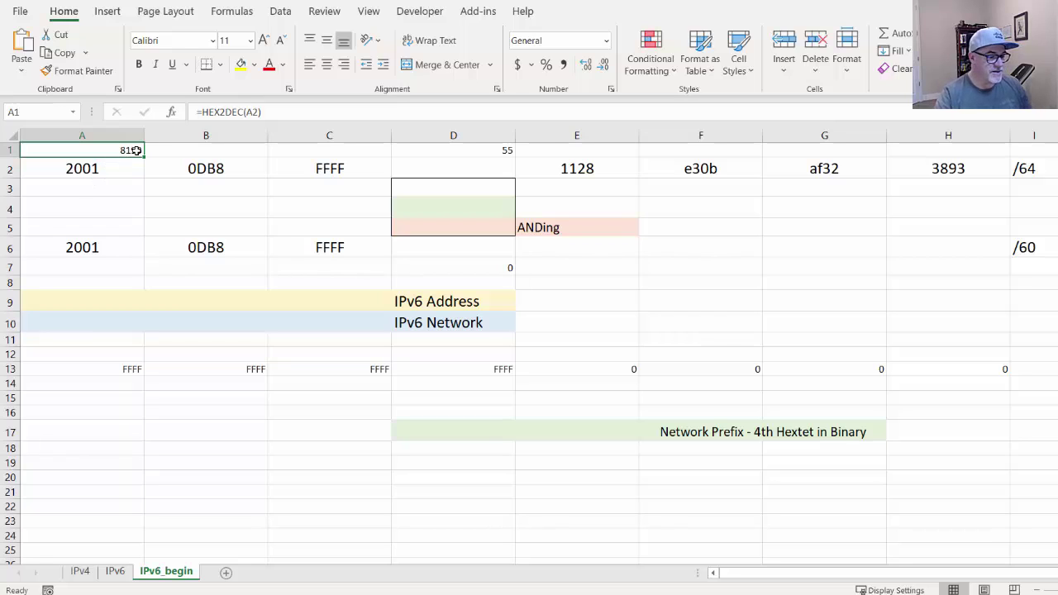
{"action": "left_click_drag", "start_coordinate": [146, 156], "coordinate": [343, 156]}
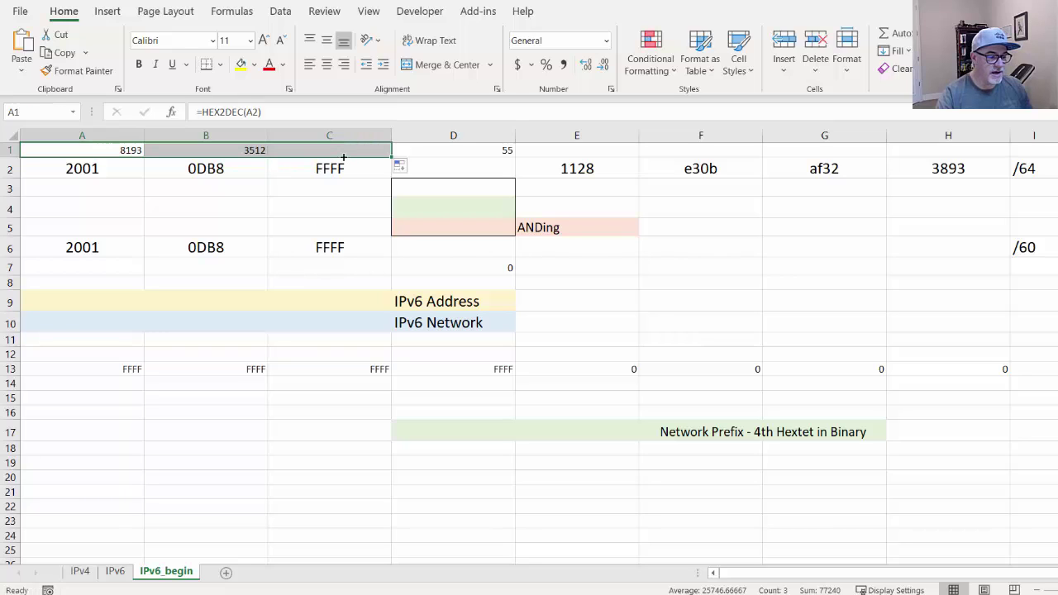
{"action": "left_click", "coordinate": [333, 208]}
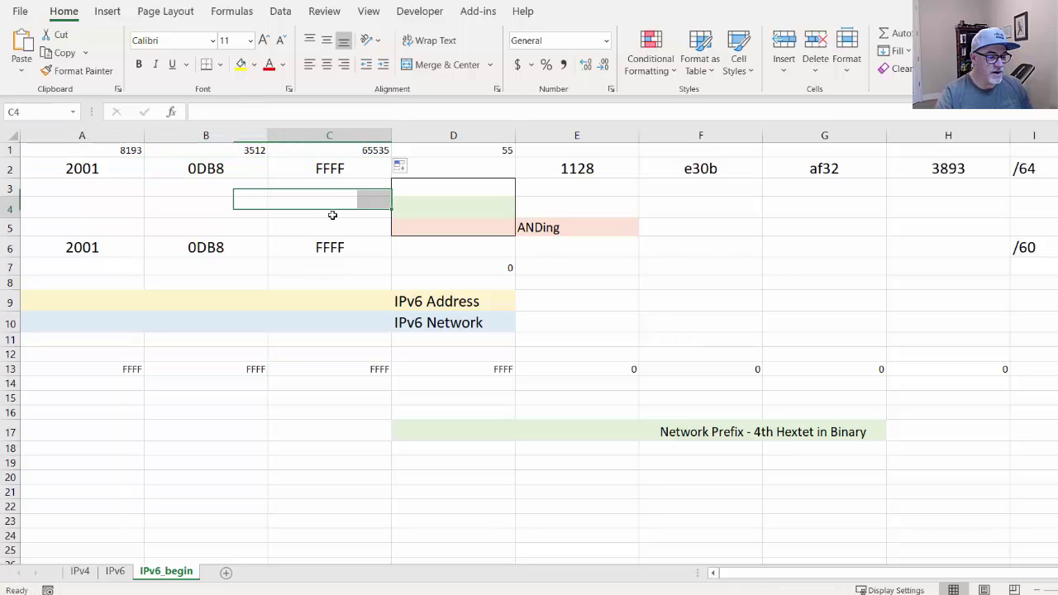
Copy the HEX2DEC formula from C1 to E1 and fill it across to G1
{"action": "left_click", "coordinate": [328, 146]}
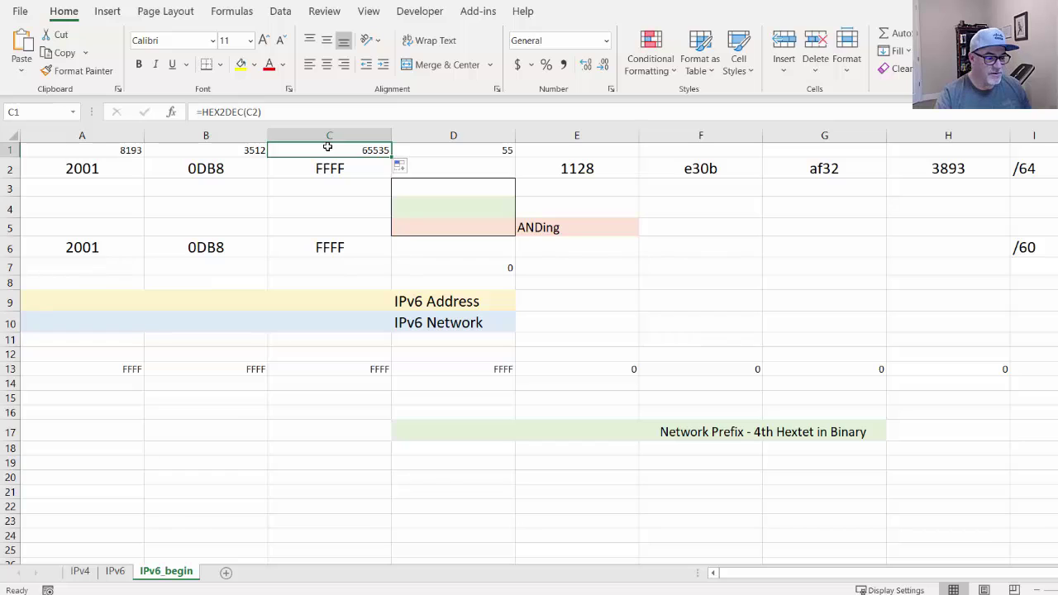
{"action": "key", "text": "ctrl+c"}
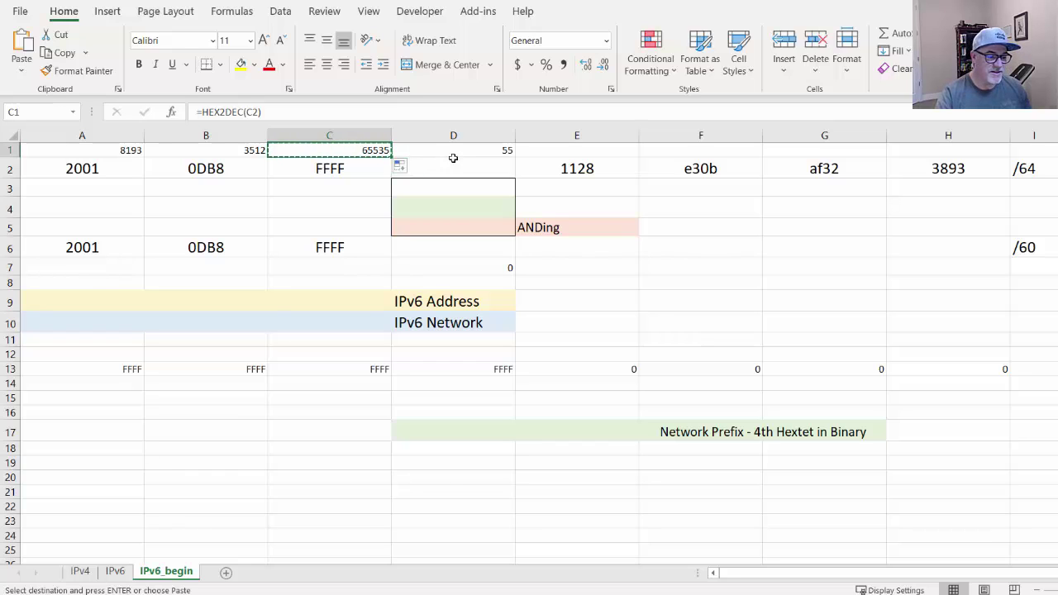
{"action": "left_click", "coordinate": [562, 151]}
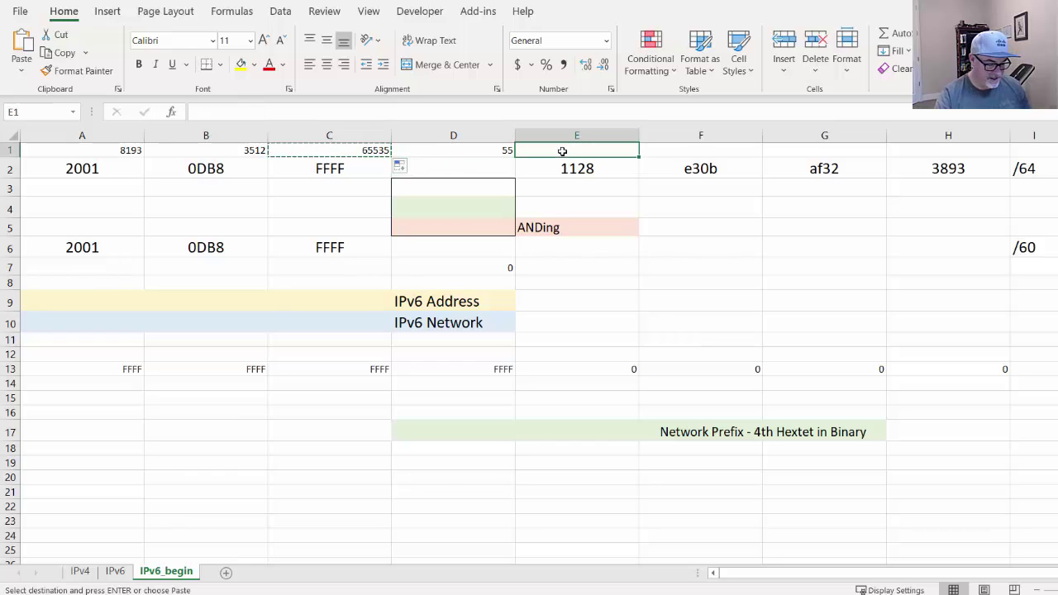
{"action": "key", "text": "ctrl+v"}
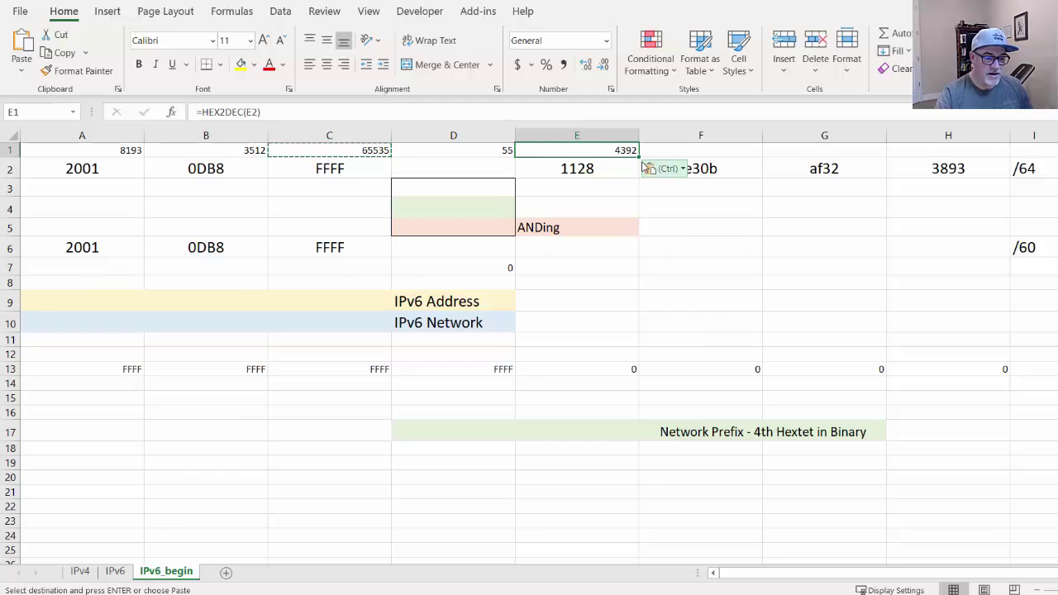
{"action": "left_click_drag", "start_coordinate": [638, 154], "coordinate": [852, 159]}
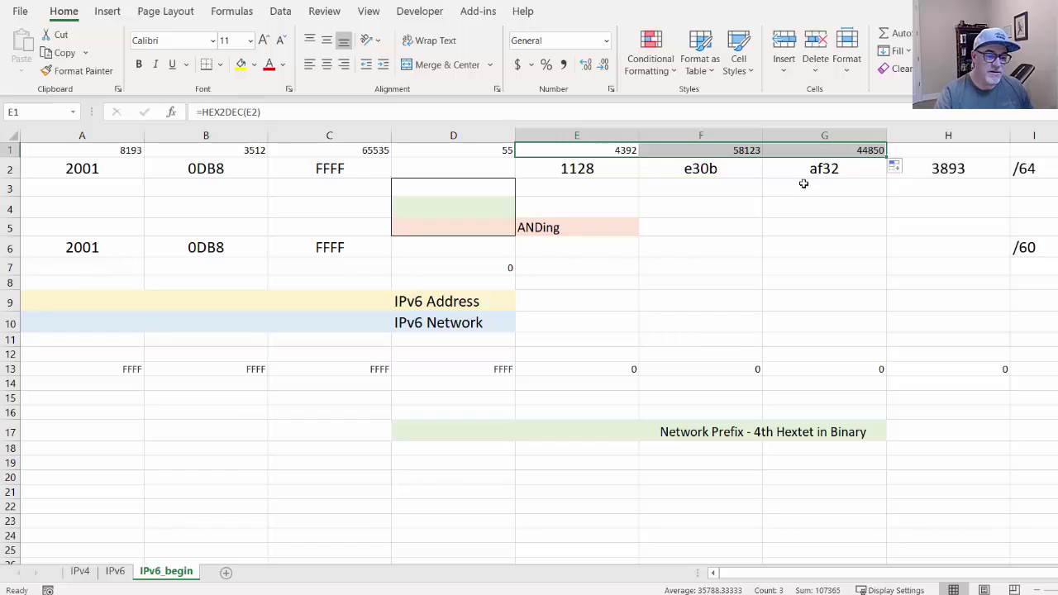
Compare the hexadecimal hextets in row 2 with their decimal conversions in row 1
{"action": "left_click", "coordinate": [96, 171]}
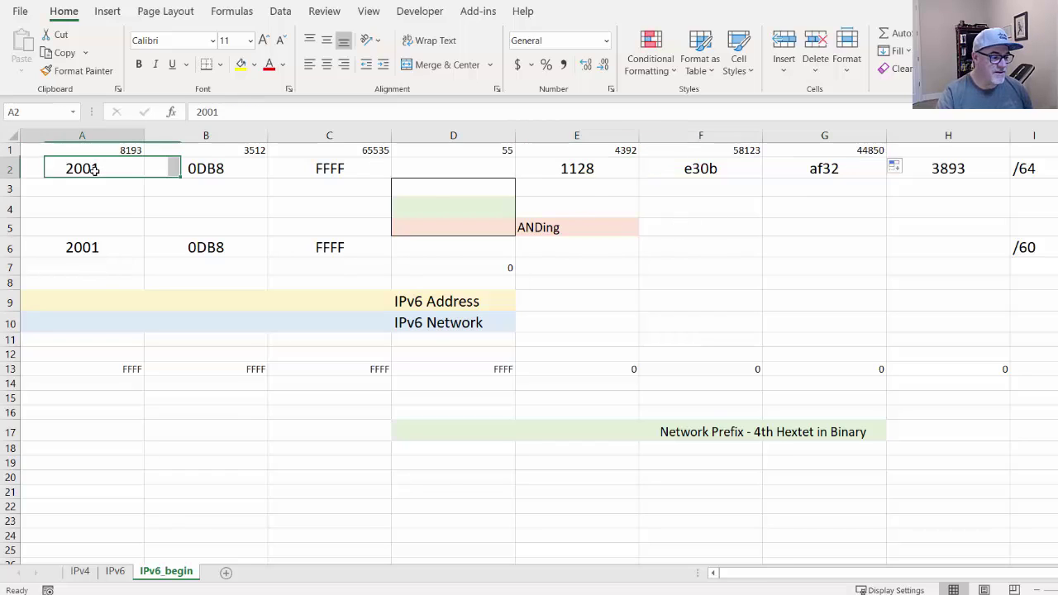
{"action": "left_click", "coordinate": [115, 152]}
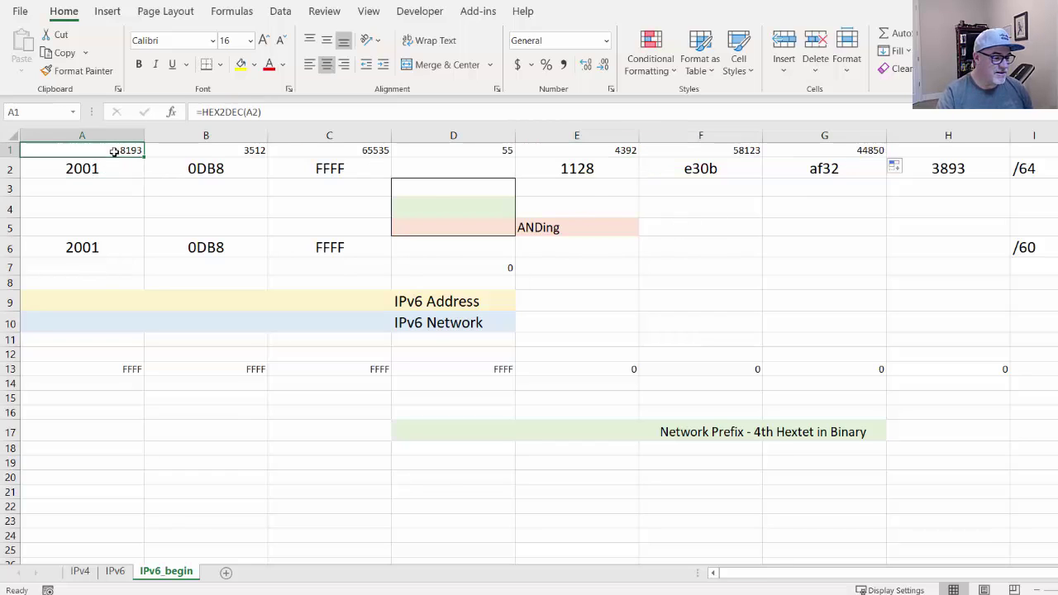
{"action": "left_click", "coordinate": [206, 169]}
{"action": "left_click", "coordinate": [208, 154]}
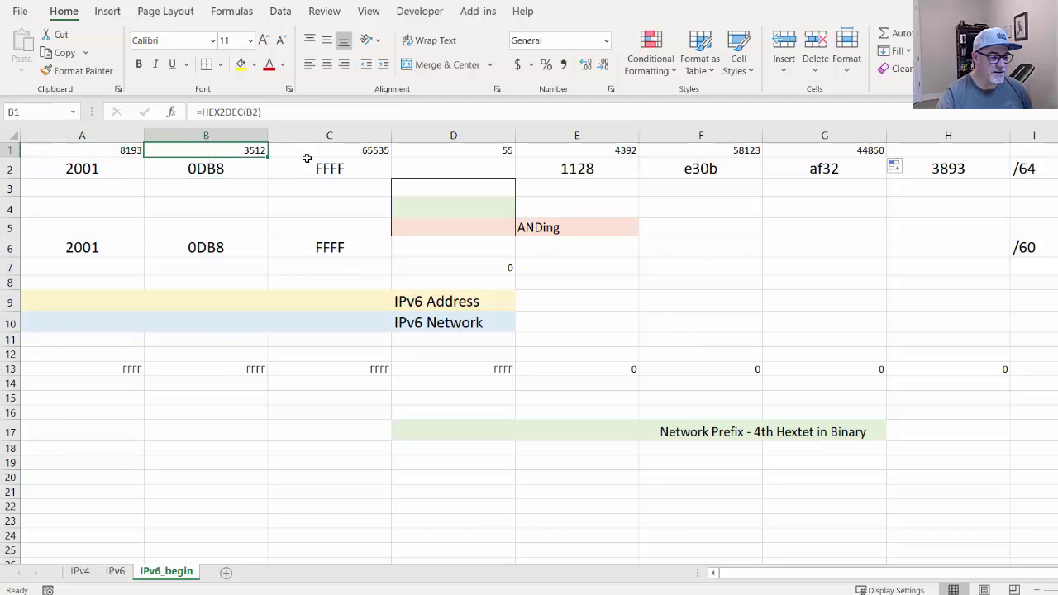
{"action": "left_click", "coordinate": [313, 169]}
{"action": "left_click", "coordinate": [319, 153]}
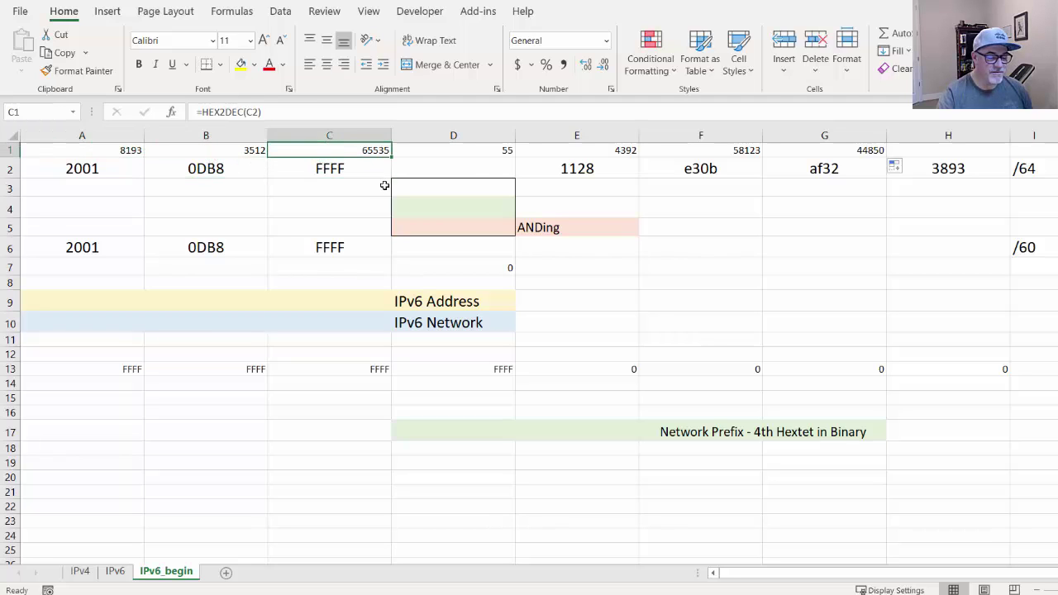
{"action": "left_click", "coordinate": [563, 171]}
{"action": "left_click_drag", "start_coordinate": [669, 182], "coordinate": [681, 173]}
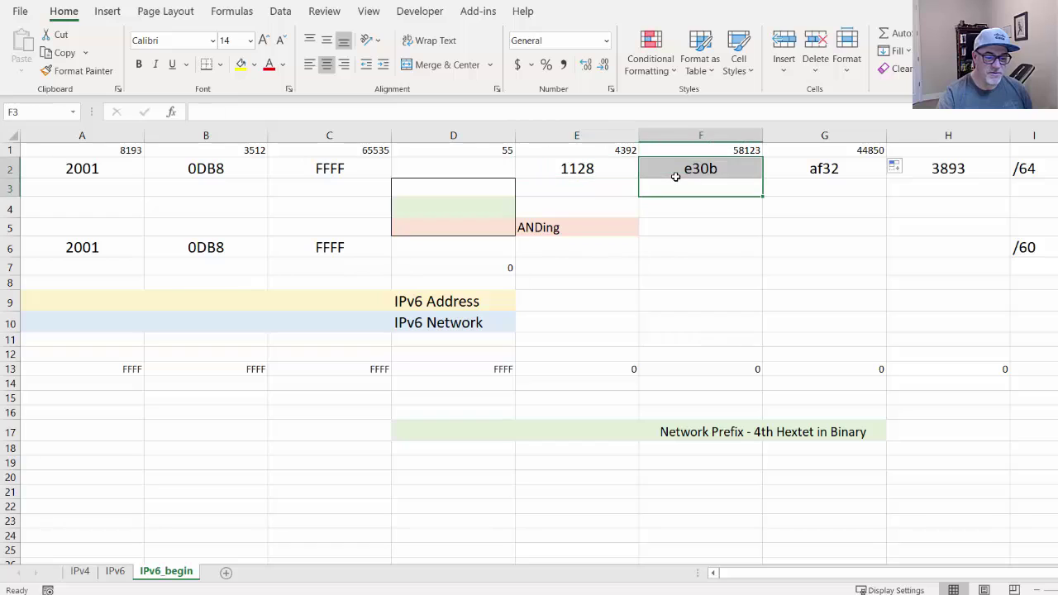
Extend the HEX2DEC formula from G1 to H1 to convert the last hextet
{"action": "left_click", "coordinate": [839, 171]}
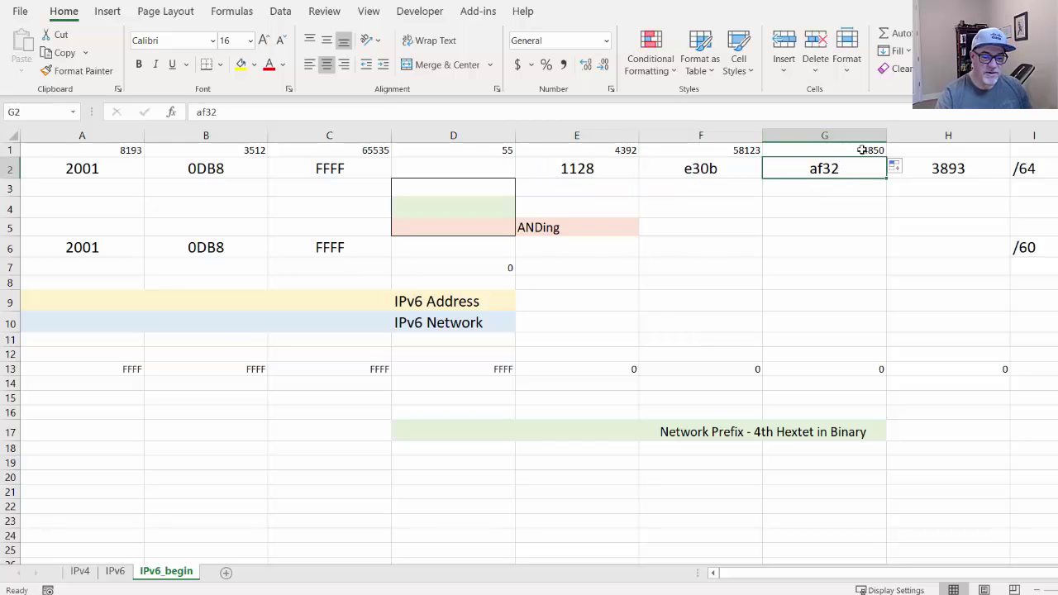
{"action": "left_click", "coordinate": [862, 149]}
{"action": "left_click_drag", "start_coordinate": [886, 154], "coordinate": [993, 161]}
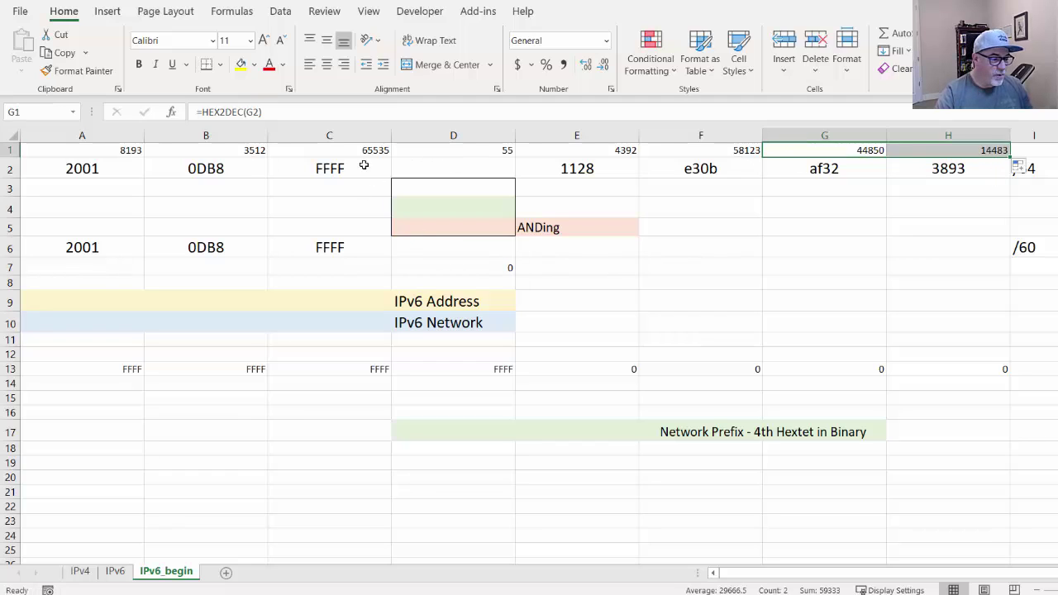
Set the decimal value for the fourth hextet in cell D1 to 8891
{"action": "left_click", "coordinate": [465, 153]}
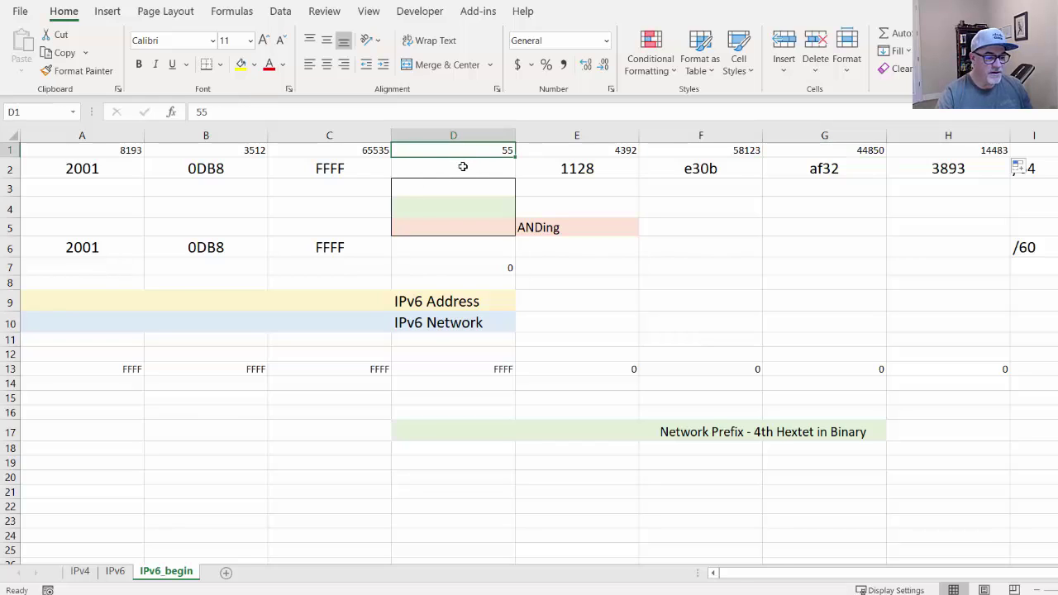
{"action": "left_click", "coordinate": [463, 168]}
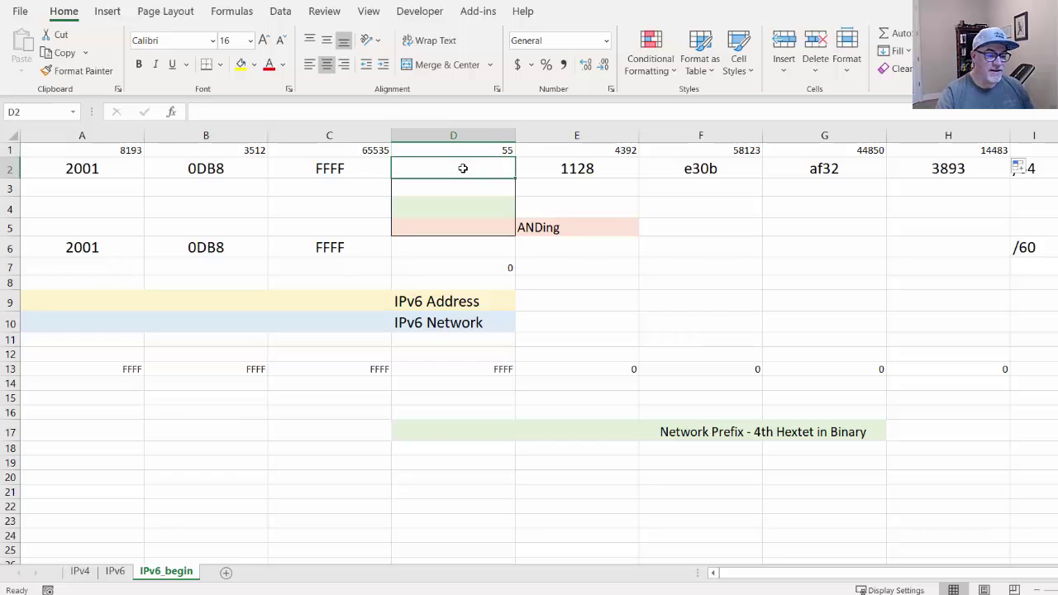
{"action": "left_click", "coordinate": [485, 149]}
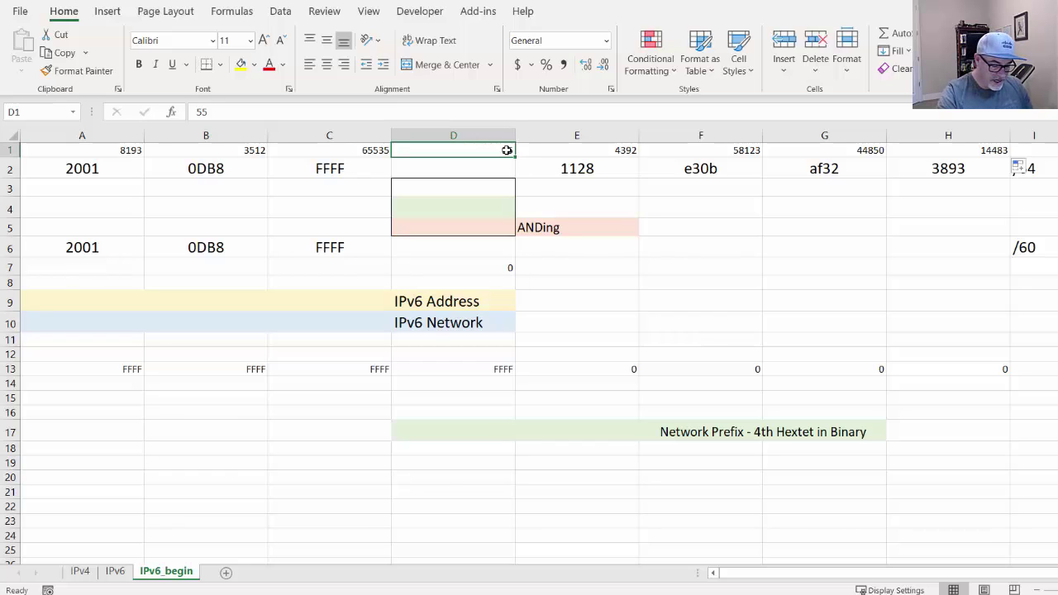
{"action": "type", "text": "8891"}
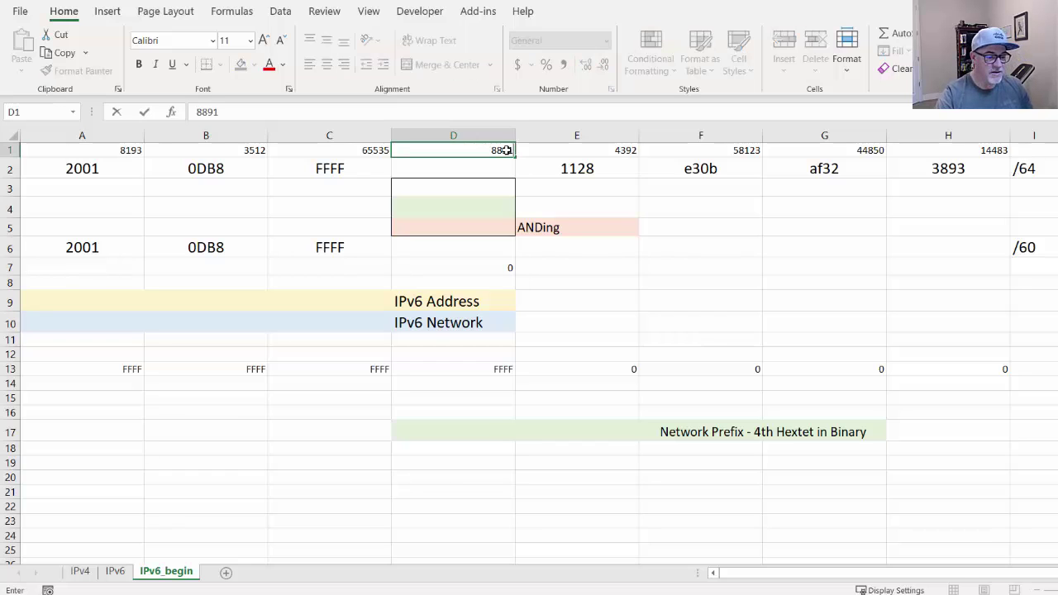
Enter the formula =DEC2HEX(D1, 4) in D2 to convert the fourth hextet to four hexadecimal digits
{"action": "left_click", "coordinate": [487, 167]}
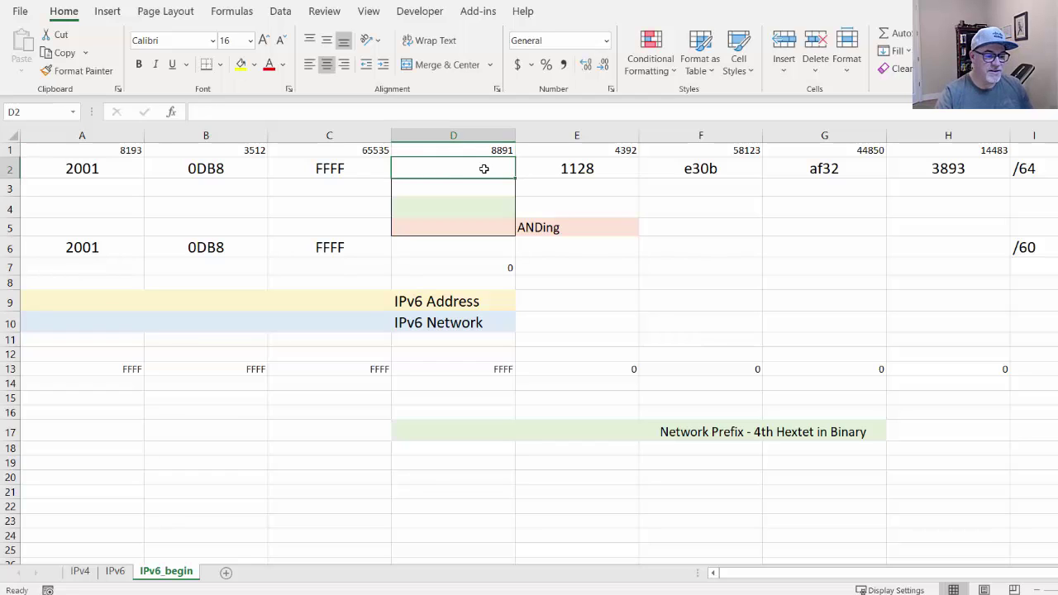
{"action": "left_click", "coordinate": [388, 111]}
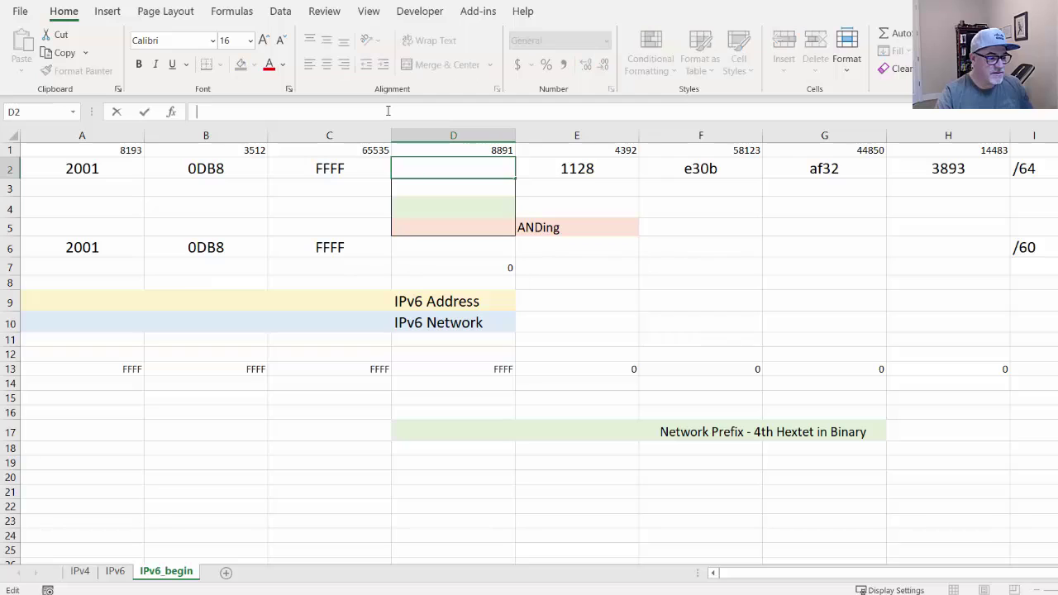
{"action": "type", "text": "=DE"}
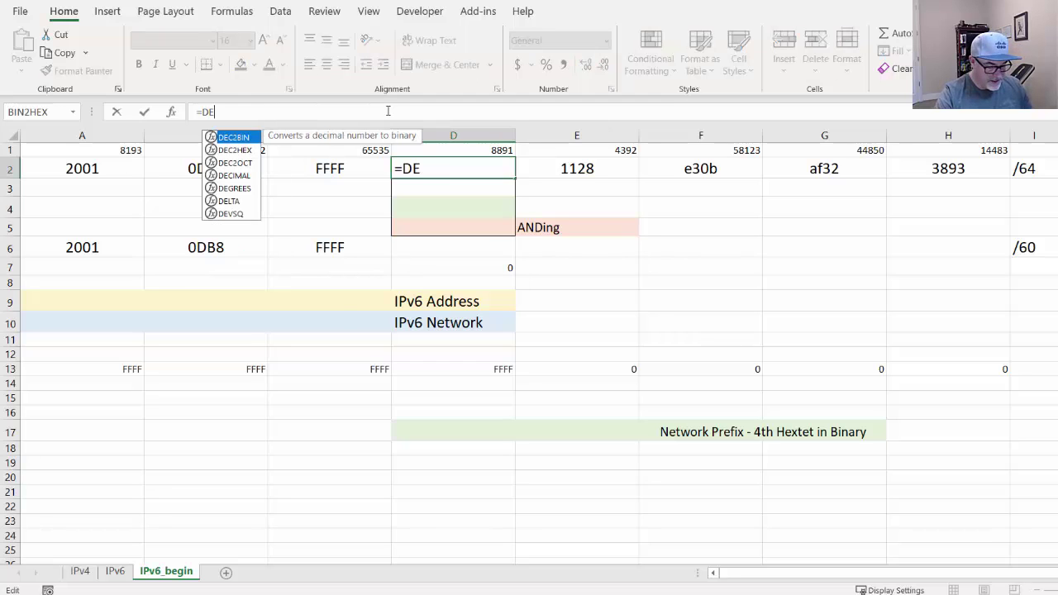
{"action": "type", "text": "C2HE"}
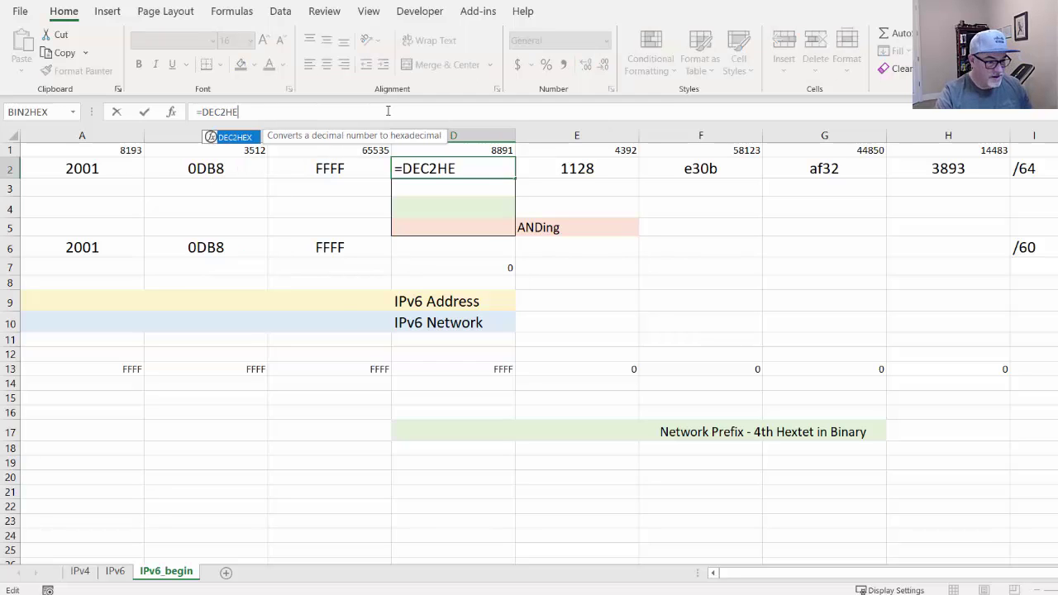
{"action": "type", "text": "X("}
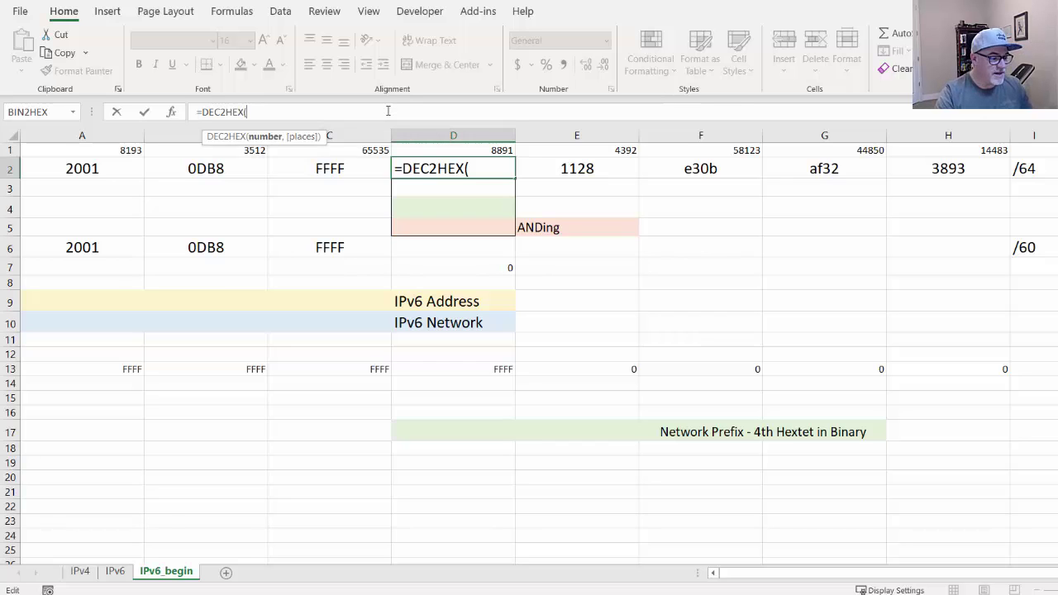
{"action": "type", "text": "D1"}
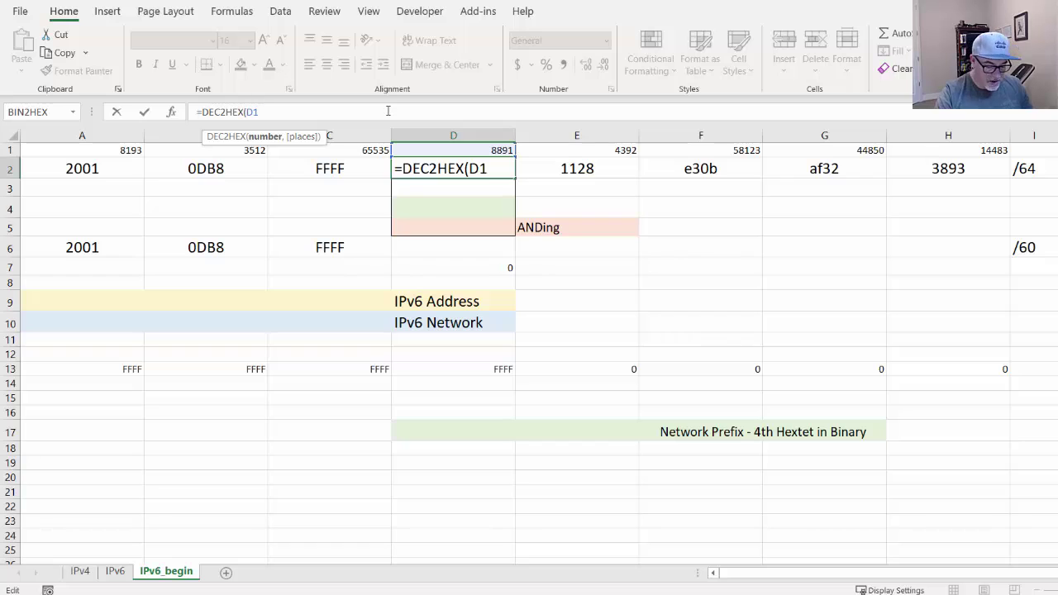
{"action": "type", "text": ","}
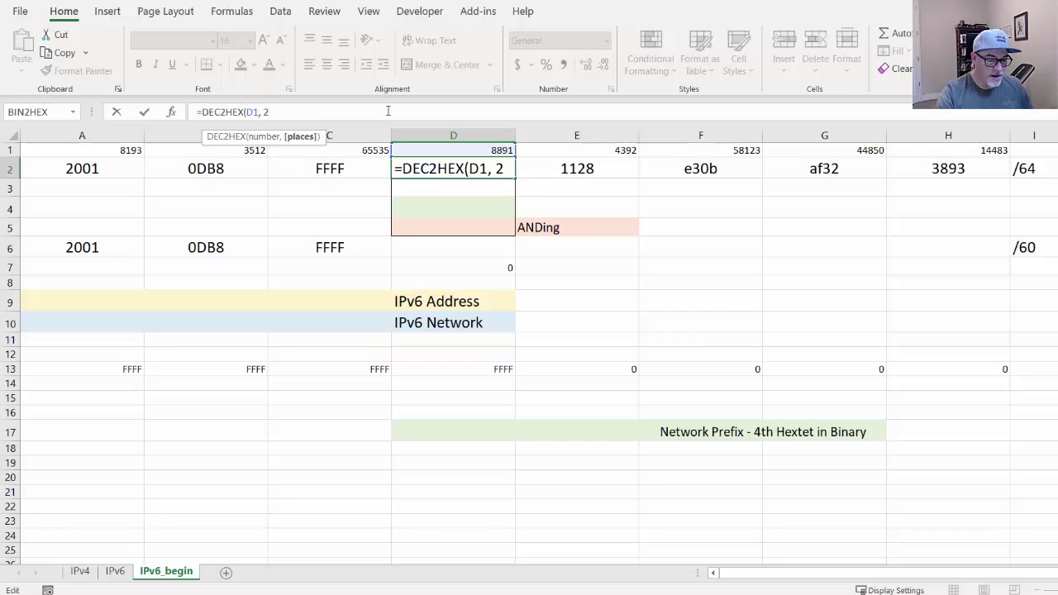
{"action": "type", "text": " 2"}
{"action": "key", "text": "BackSpace"}
{"action": "type", "text": "4"}
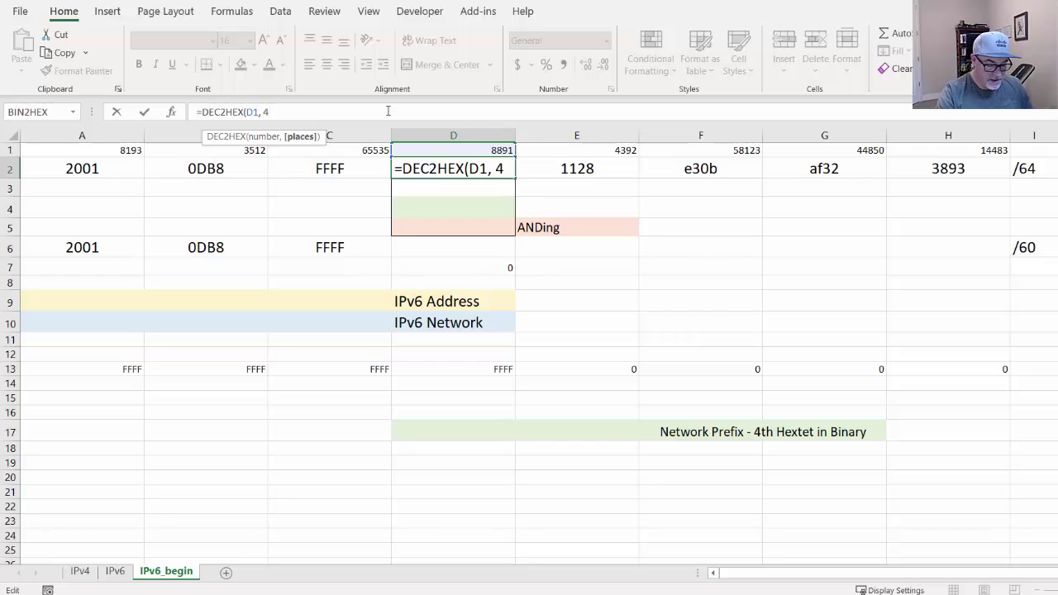
{"action": "type", "text": ")"}
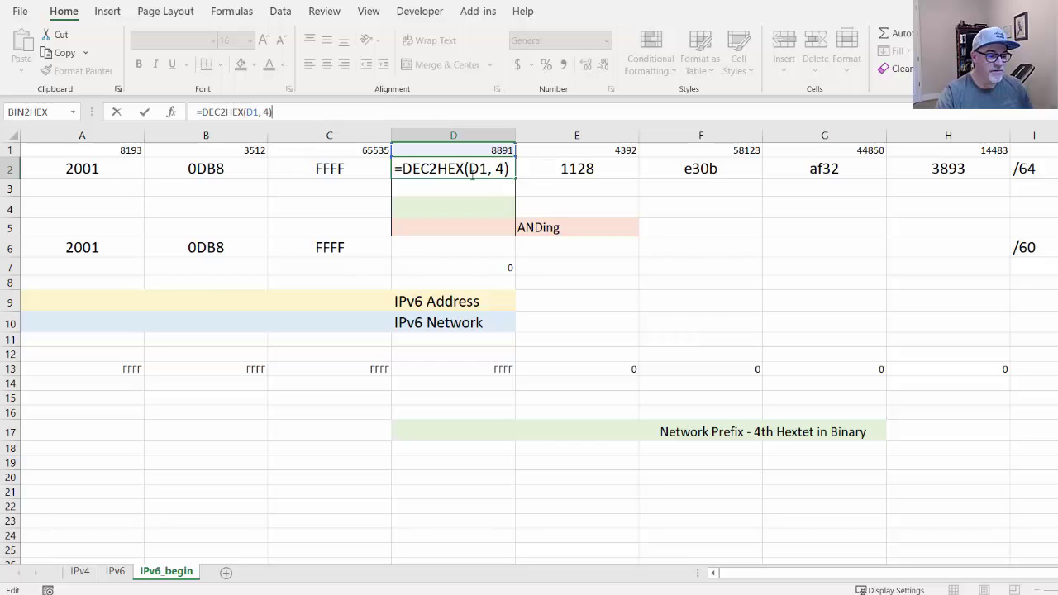
{"action": "left_click", "coordinate": [146, 117]}
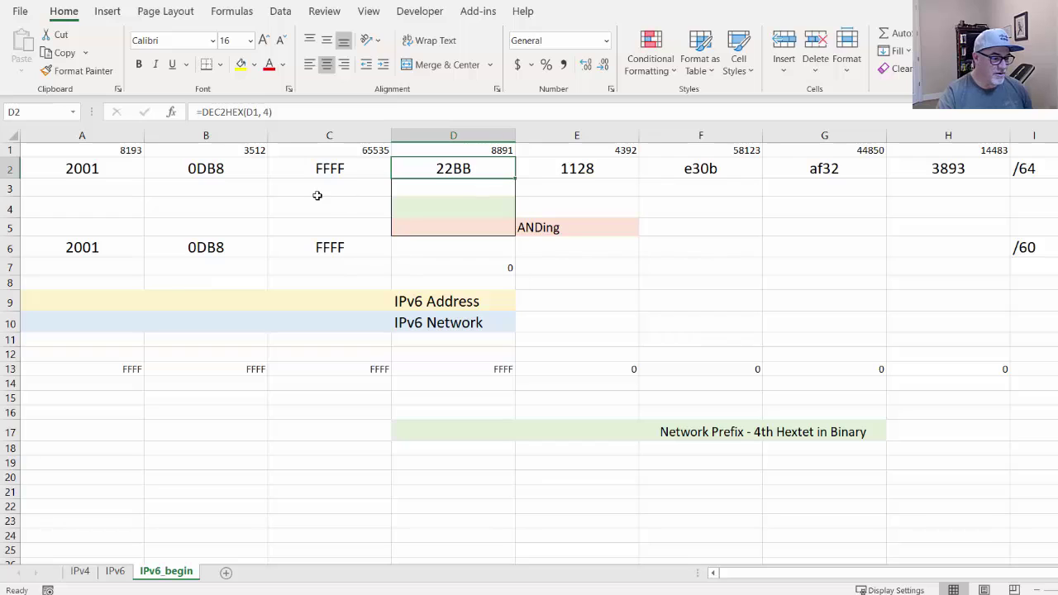
Set the decimal value in D1 to 55 to test the four-digit padding of the hexadecimal result in D2
{"action": "left_click", "coordinate": [450, 193]}
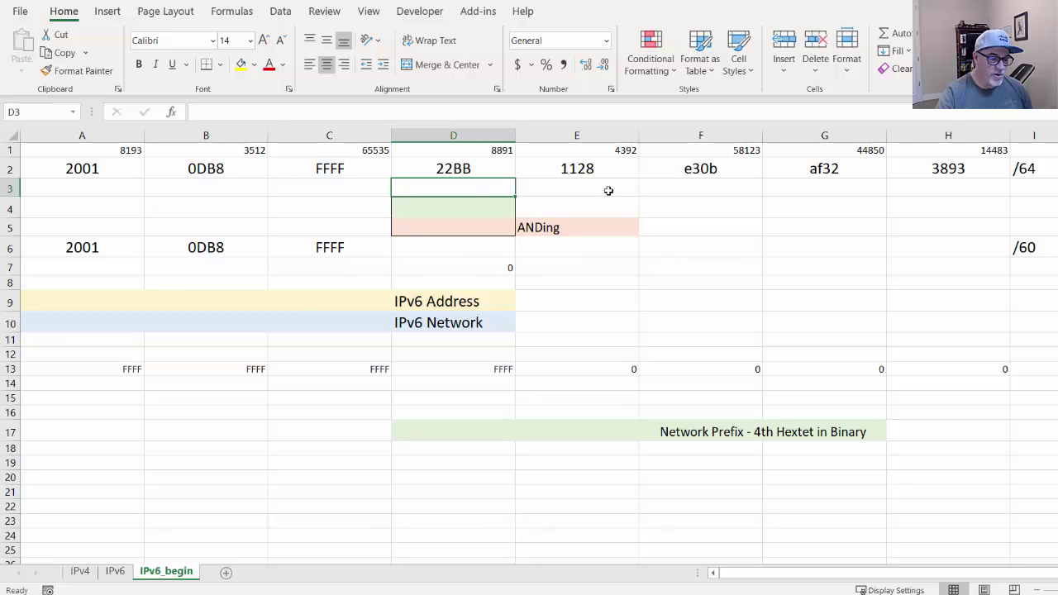
{"action": "left_click", "coordinate": [452, 168]}
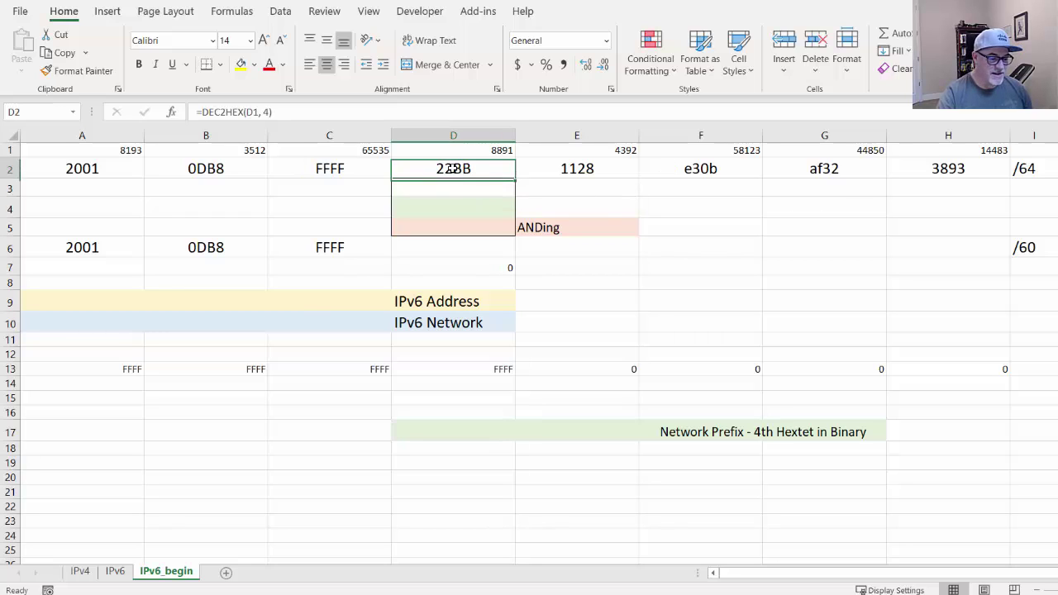
{"action": "key", "text": "ctrl+shift+period"}
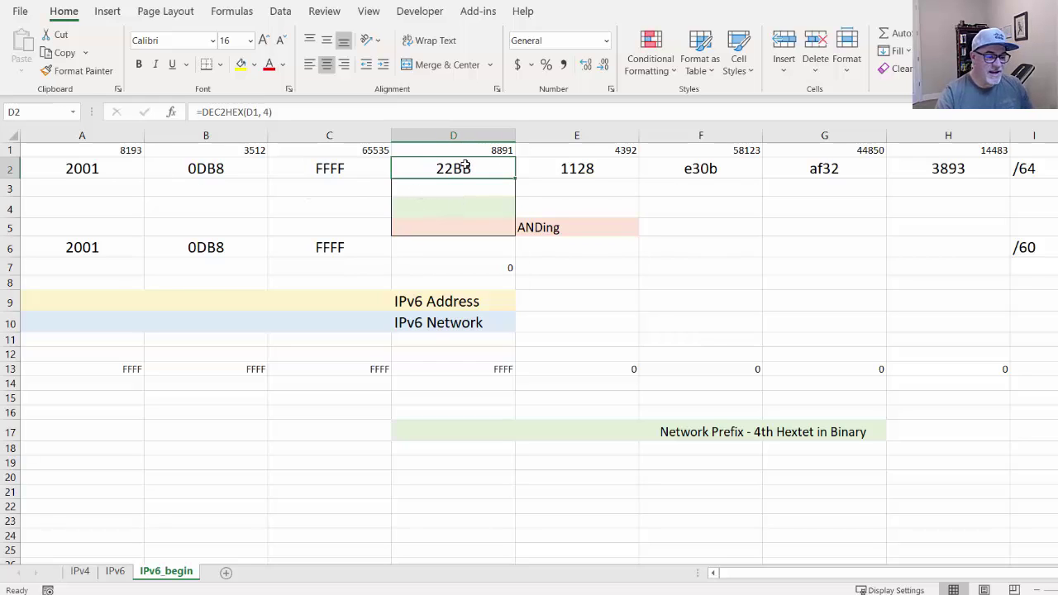
{"action": "left_click", "coordinate": [493, 152]}
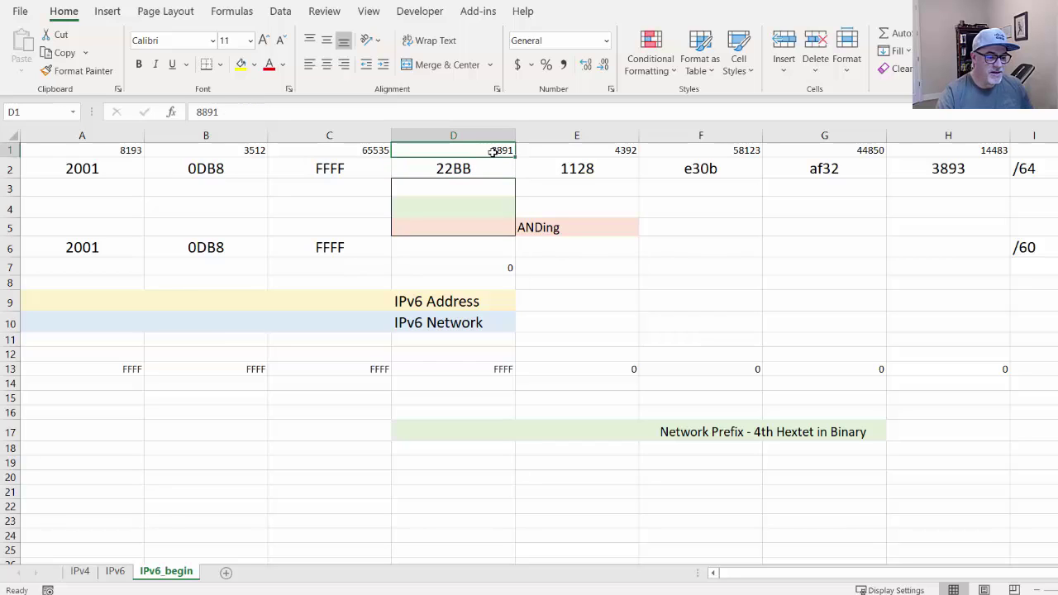
{"action": "type", "text": "55"}
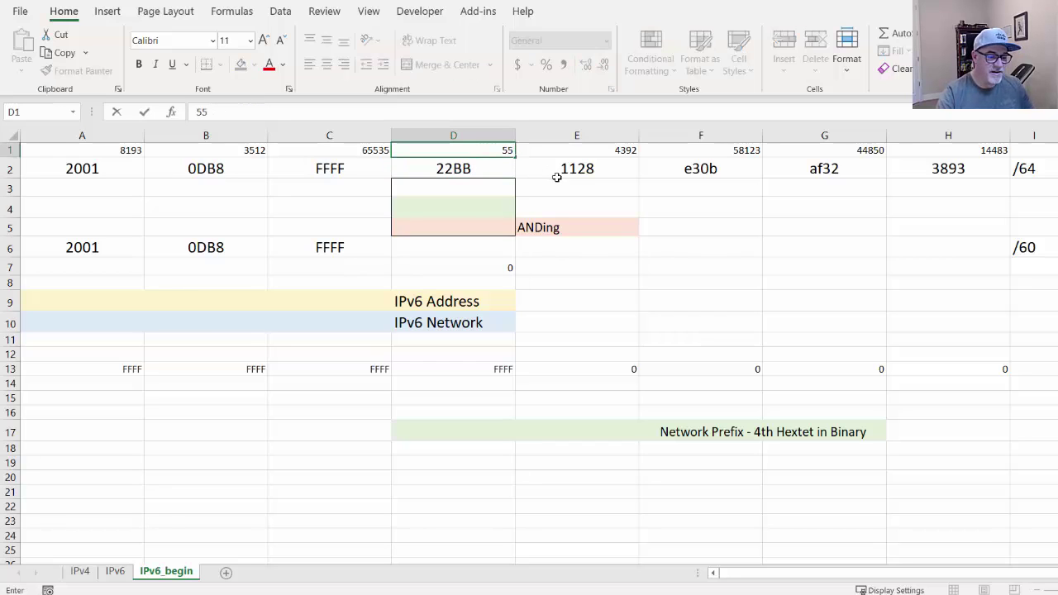
{"action": "left_click", "coordinate": [474, 170]}
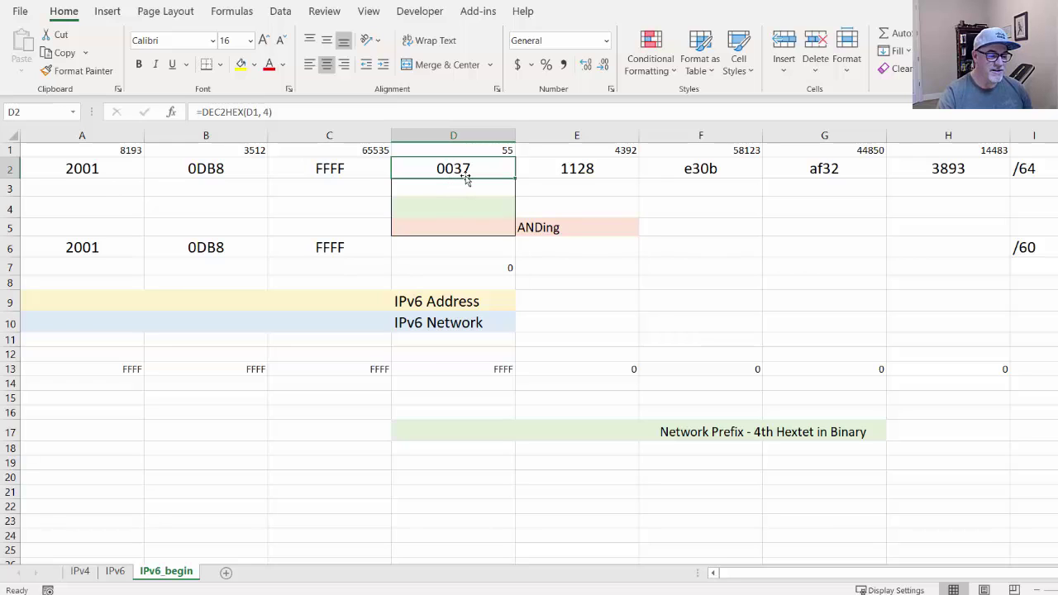
Replace the third hextet in C2 with 37 to check its decimal conversion without leading zeros
{"action": "left_click", "coordinate": [329, 169]}
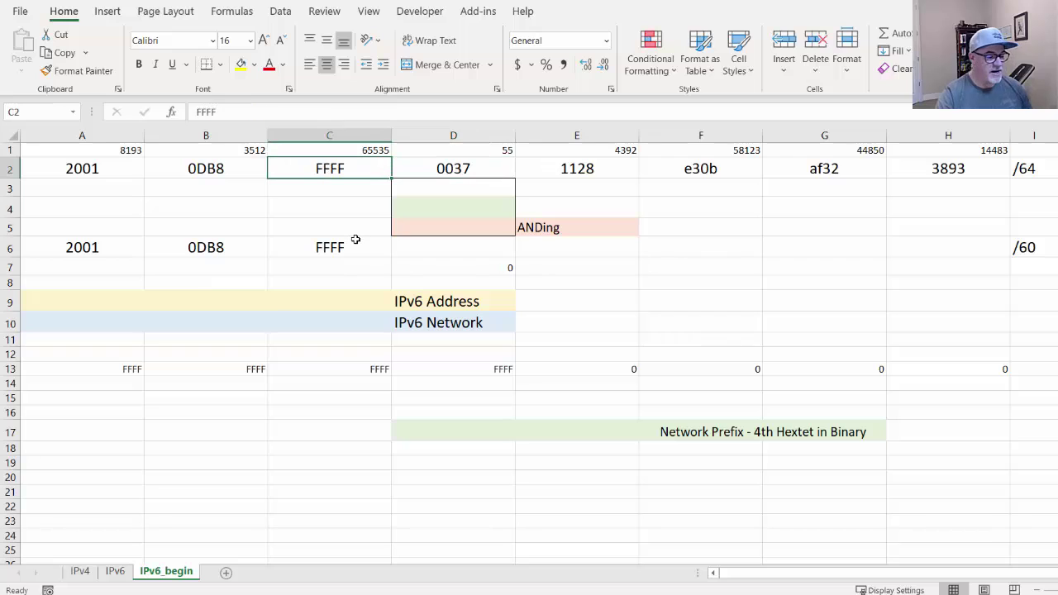
{"action": "type", "text": "37"}
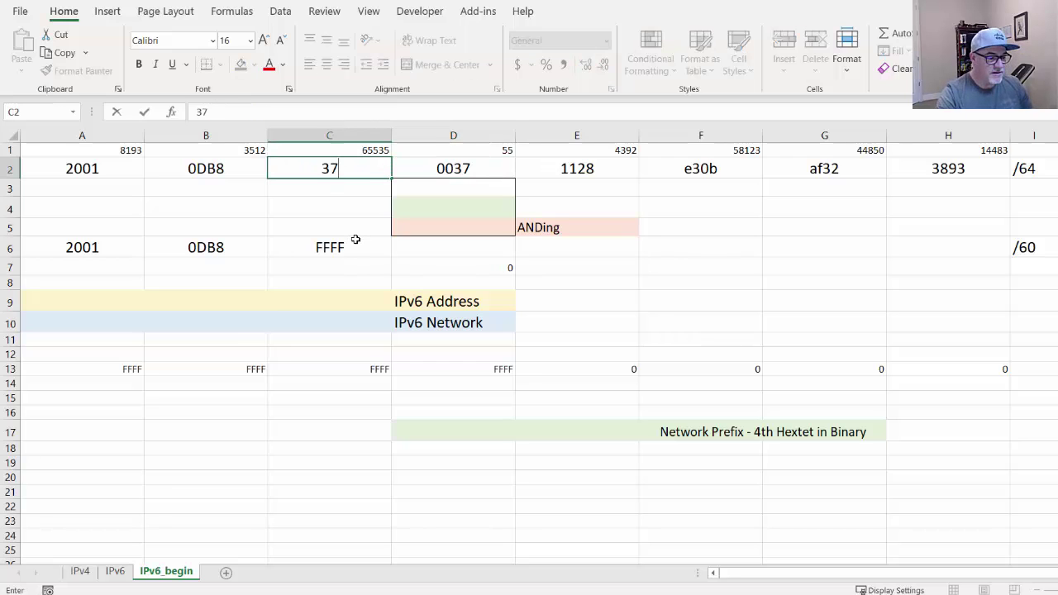
{"action": "left_click", "coordinate": [311, 206]}
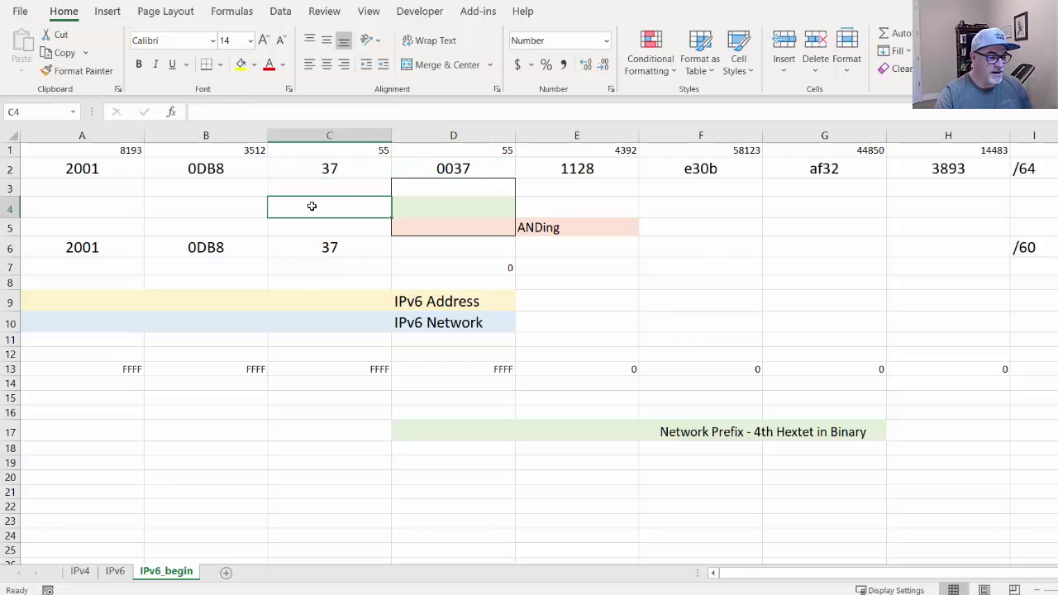
{"action": "left_click", "coordinate": [339, 169]}
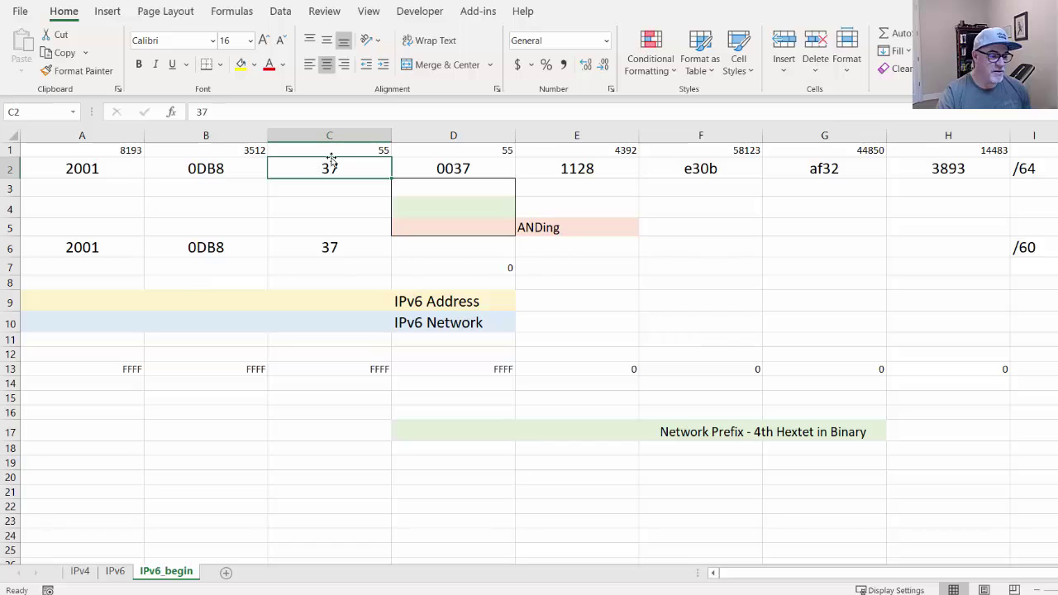
{"action": "left_click", "coordinate": [324, 185]}
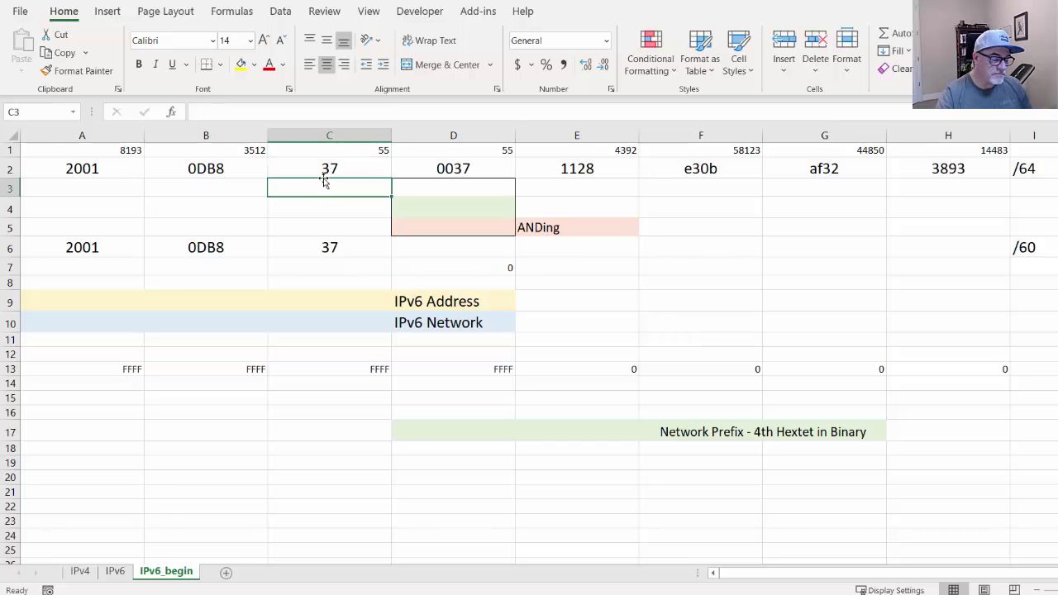
Set the third hextet in C2 back to FFFF and inspect the DEC2HEX formula in D2
{"action": "left_click", "coordinate": [323, 171]}
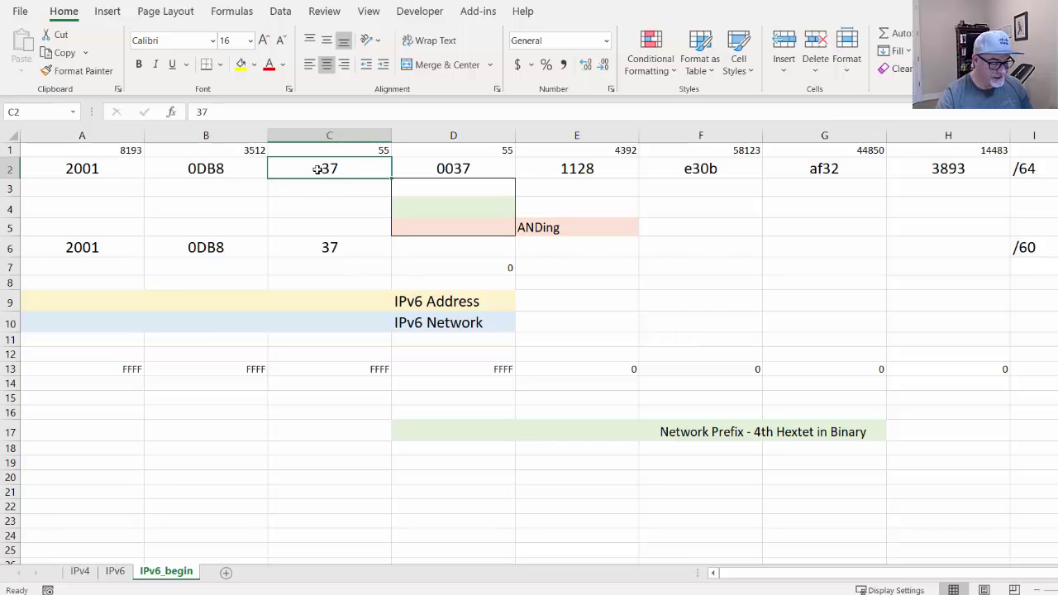
{"action": "type", "text": "FFFF"}
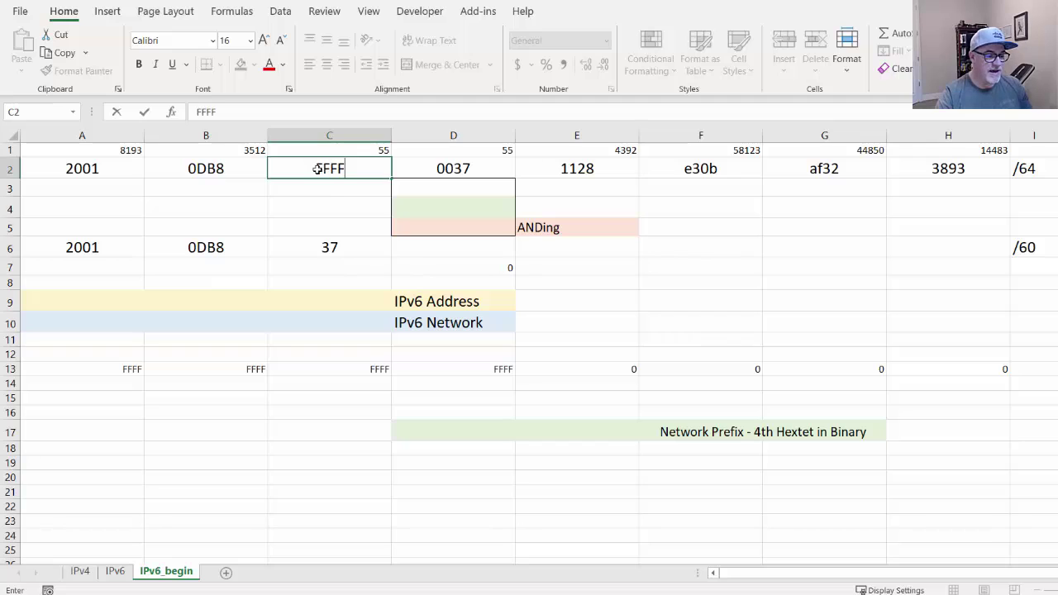
{"action": "key", "text": "Return"}
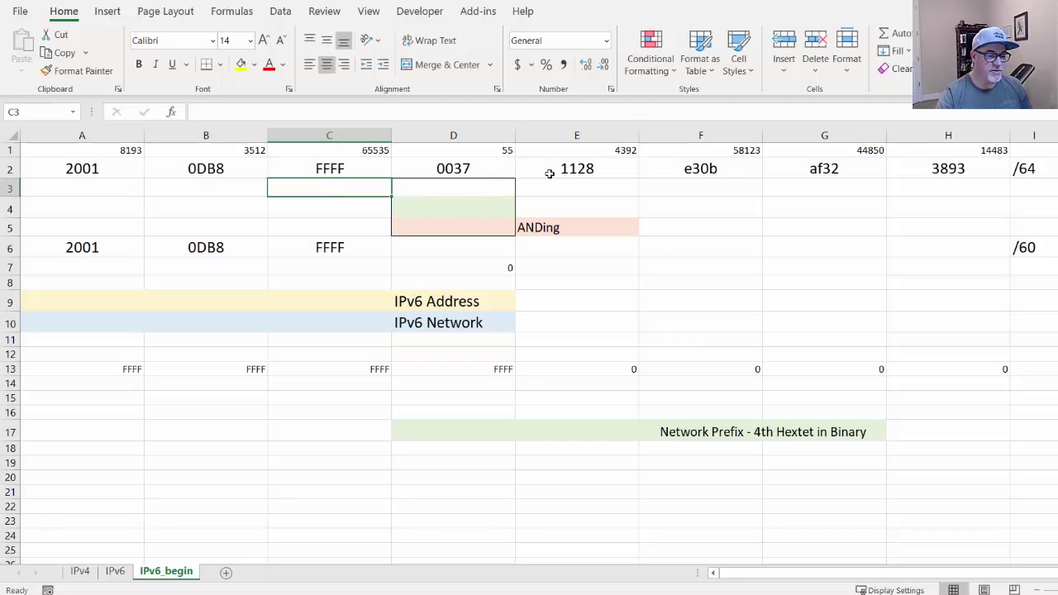
{"action": "left_click", "coordinate": [478, 172]}
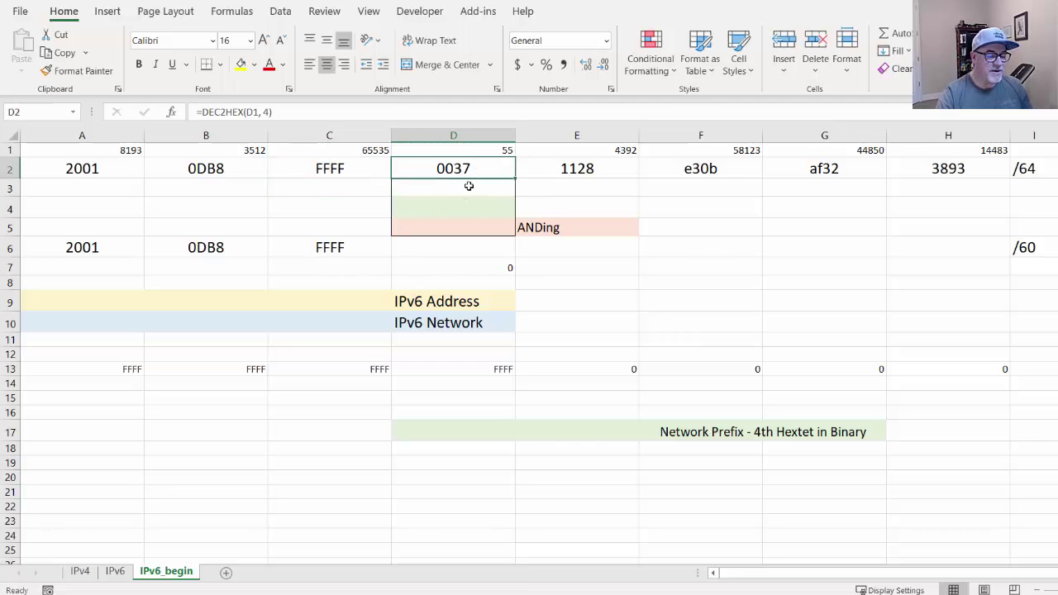
Enter the formula =BASE(A1, 2, 16) in A3 to convert the first hextet to 16-digit binary, and review the source cells A1 and A2
{"action": "left_click", "coordinate": [100, 191]}
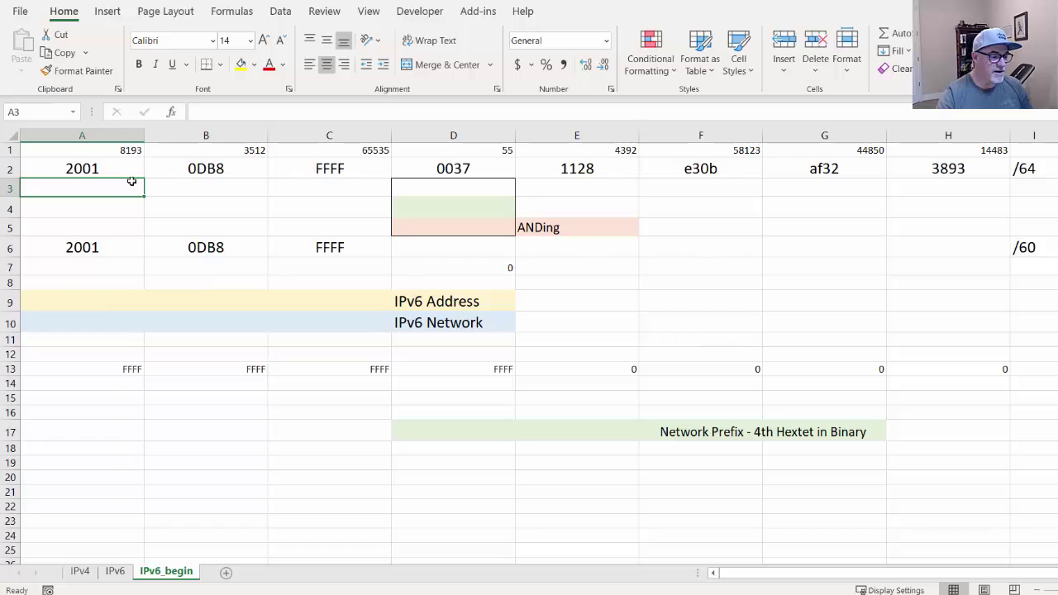
{"action": "left_click", "coordinate": [205, 114]}
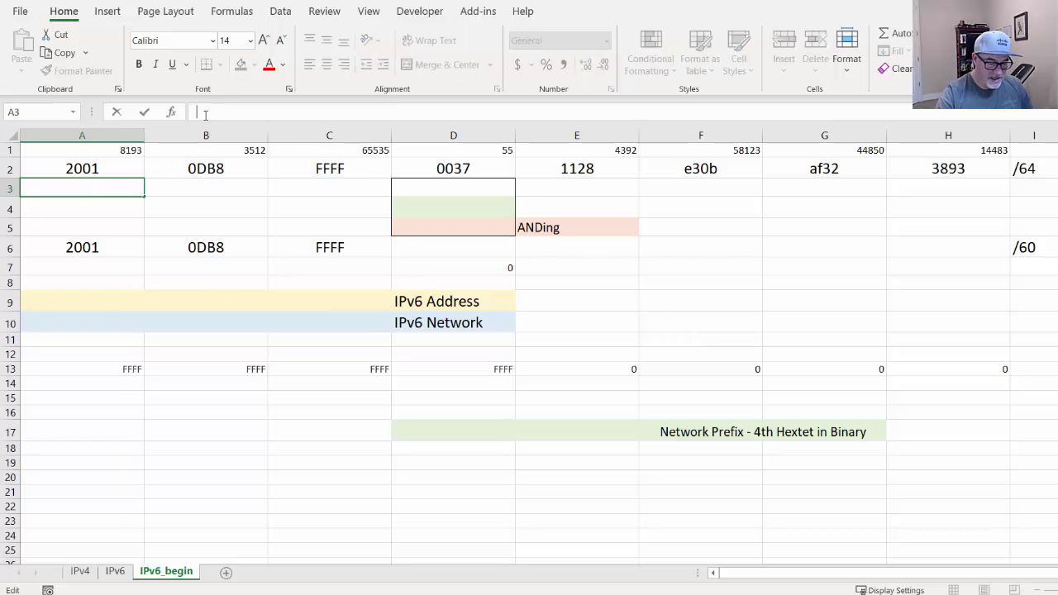
{"action": "type", "text": "="}
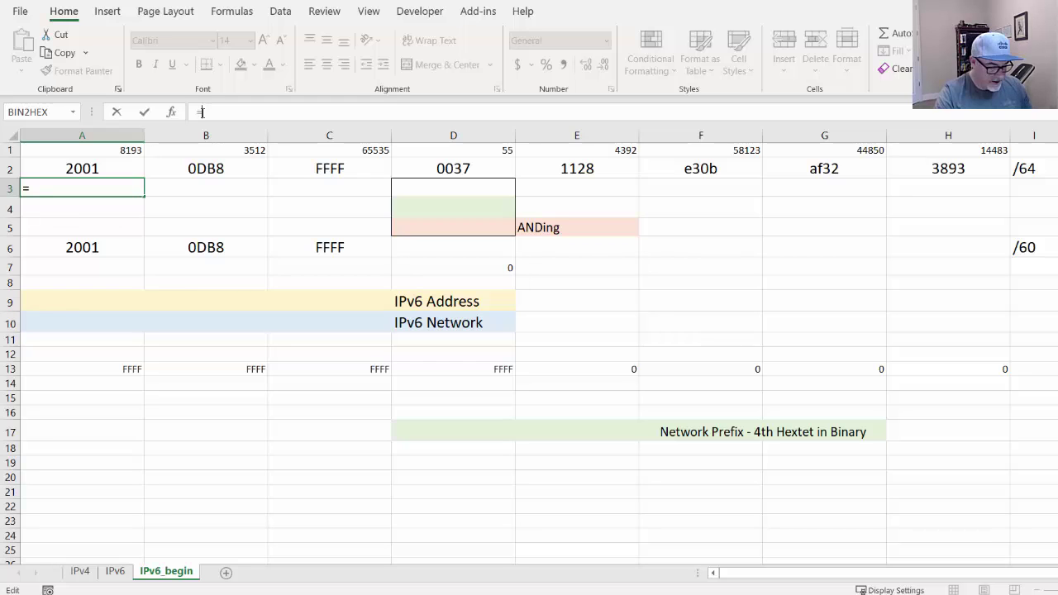
{"action": "type", "text": "BASE"}
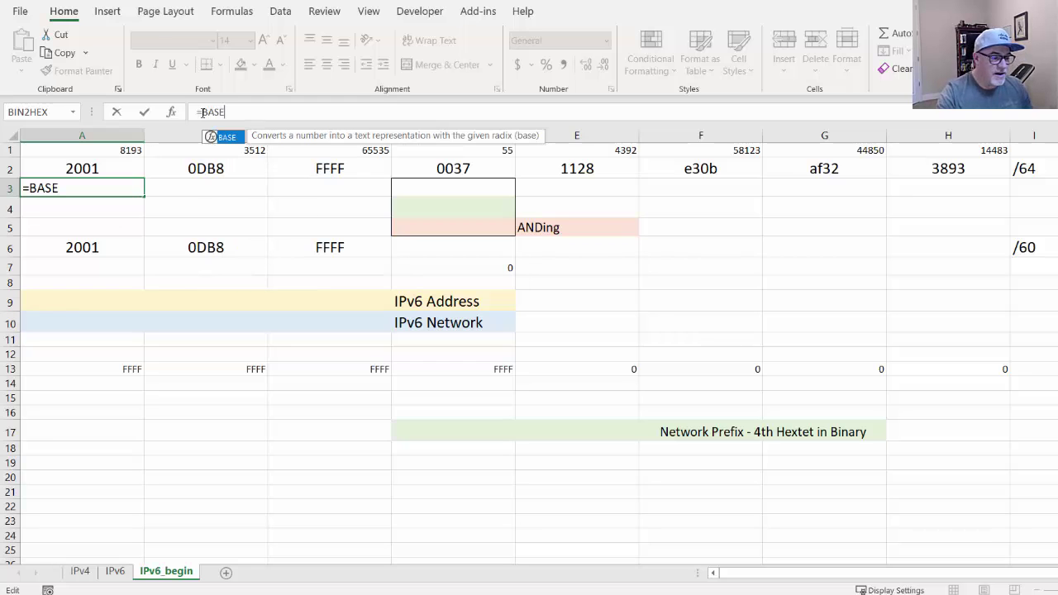
{"action": "type", "text": "("}
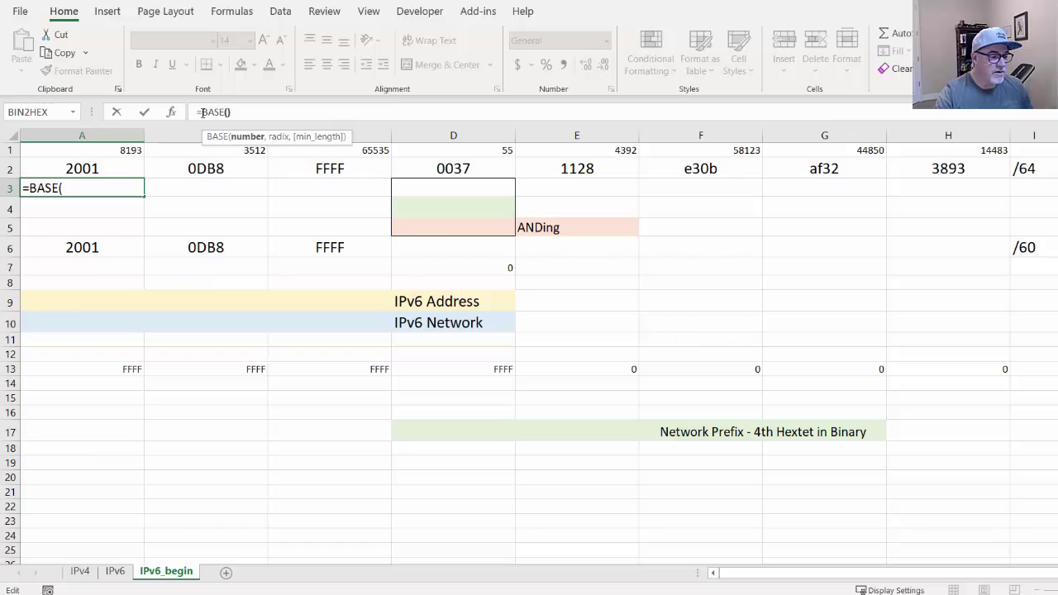
{"action": "type", "text": ")"}
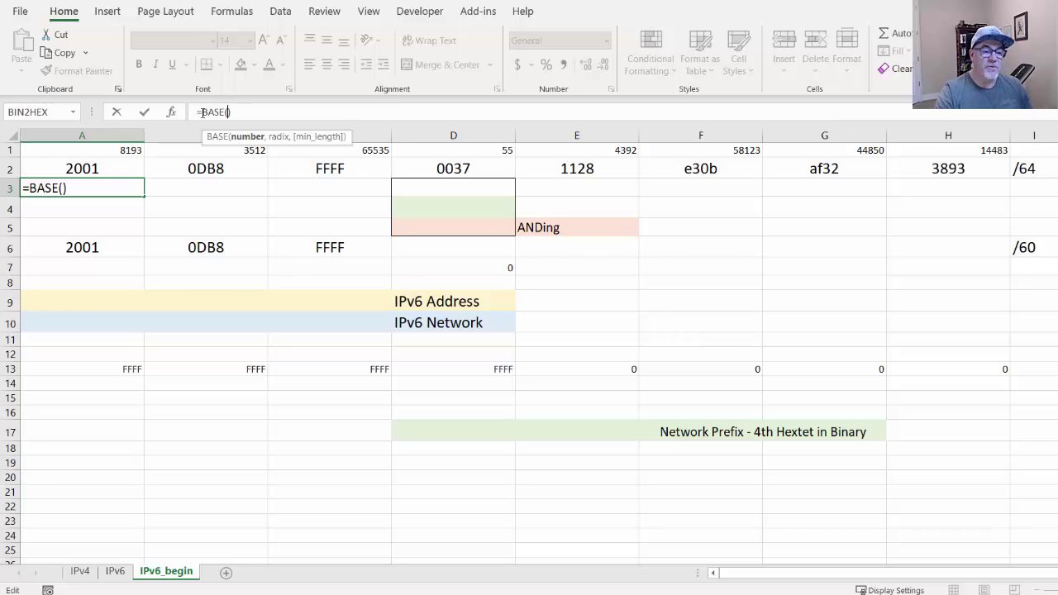
{"action": "type", "text": "A1"}
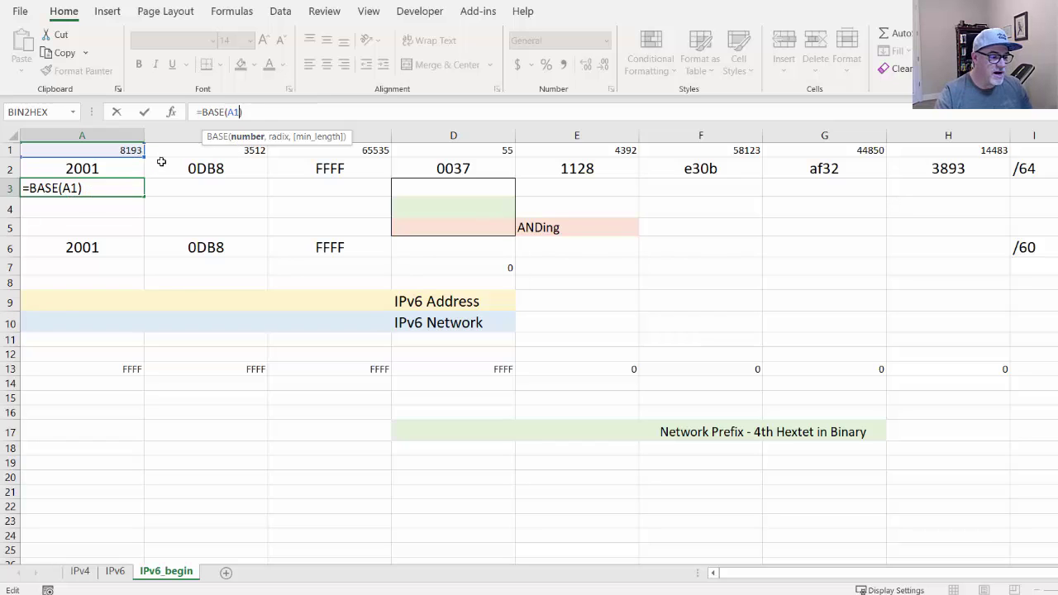
{"action": "type", "text": ", "}
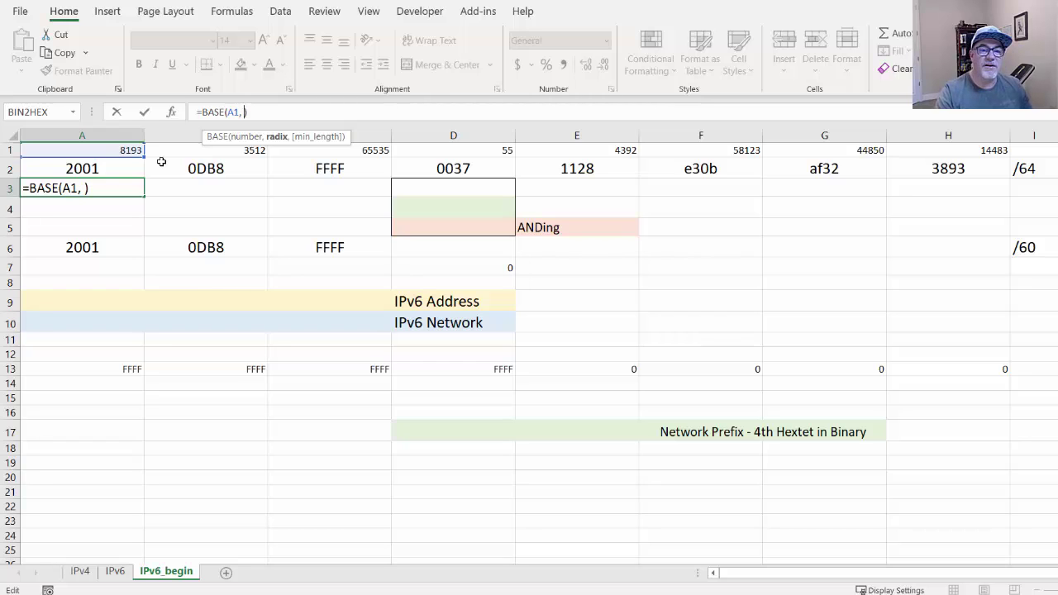
{"action": "type", "text": "2"}
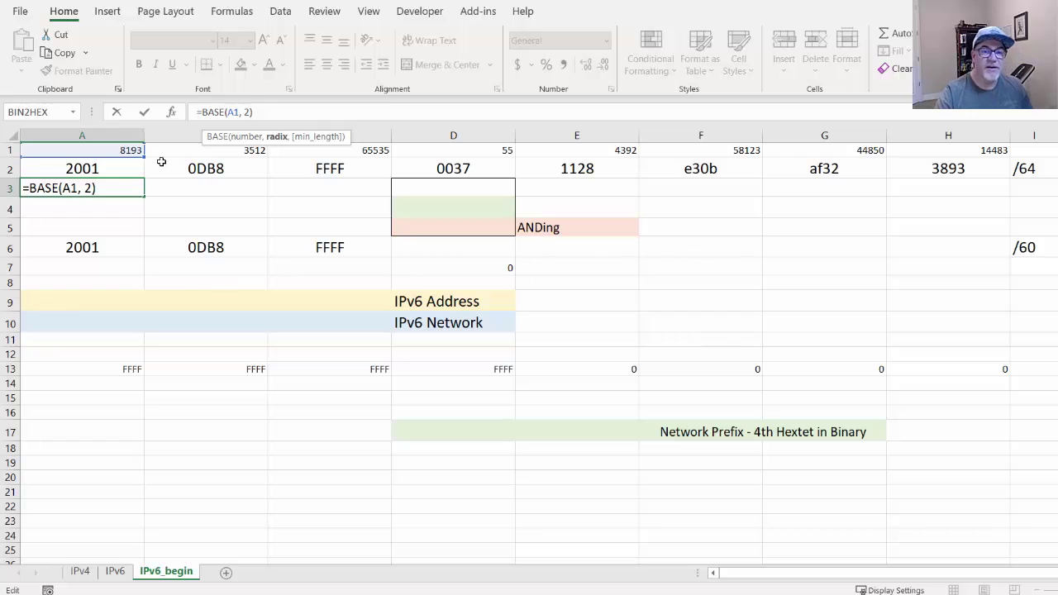
{"action": "type", "text": ", "}
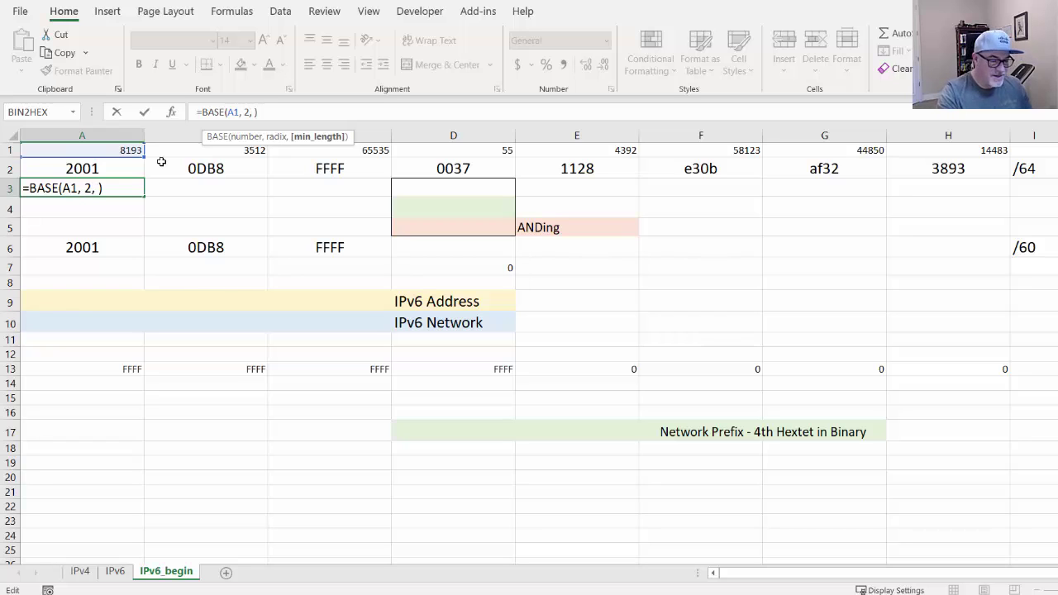
{"action": "type", "text": "16"}
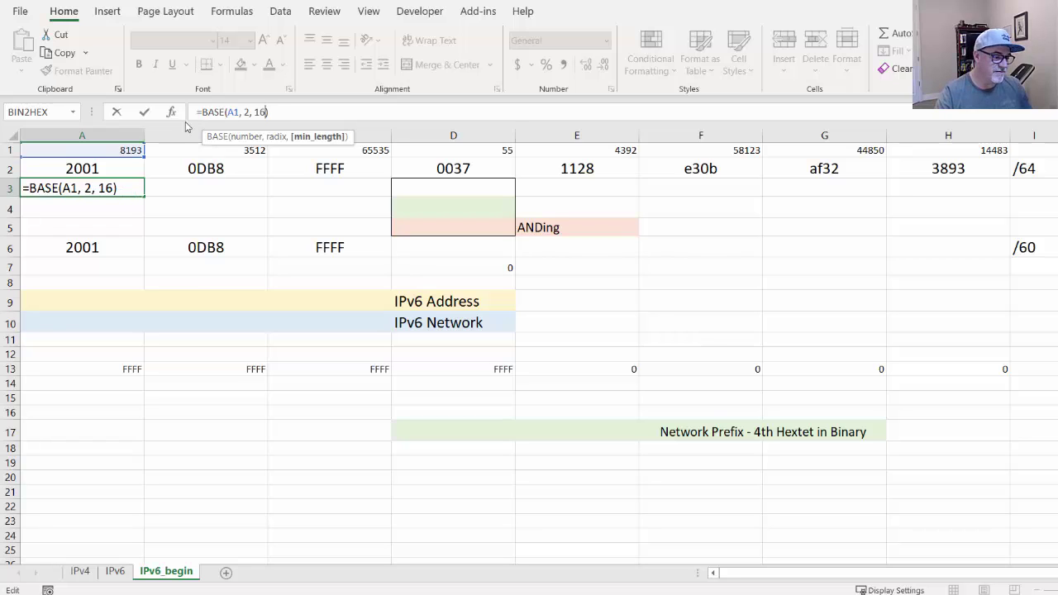
{"action": "left_click", "coordinate": [144, 111]}
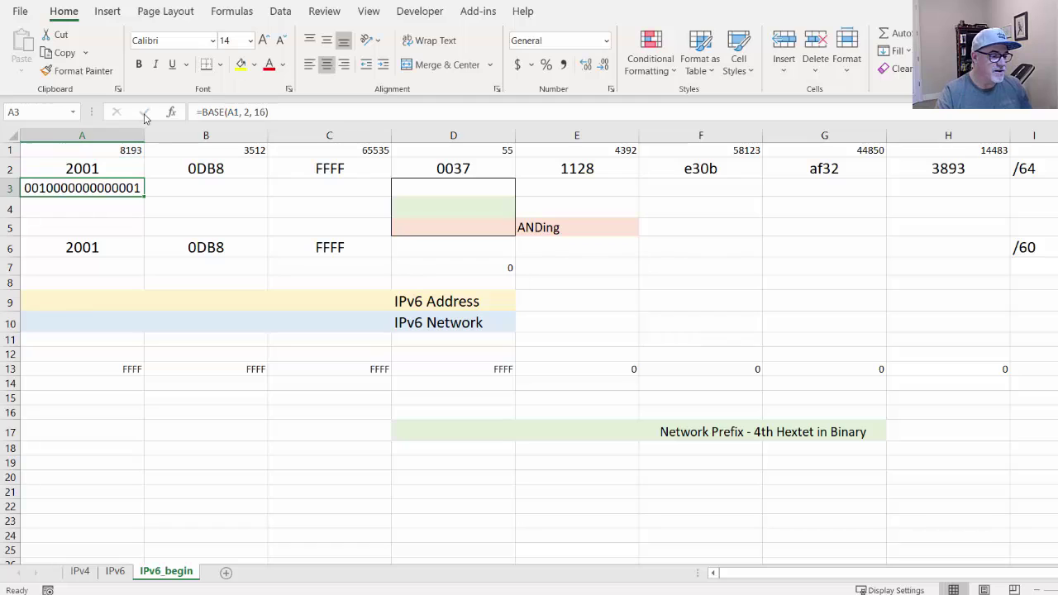
{"action": "left_click", "coordinate": [106, 150]}
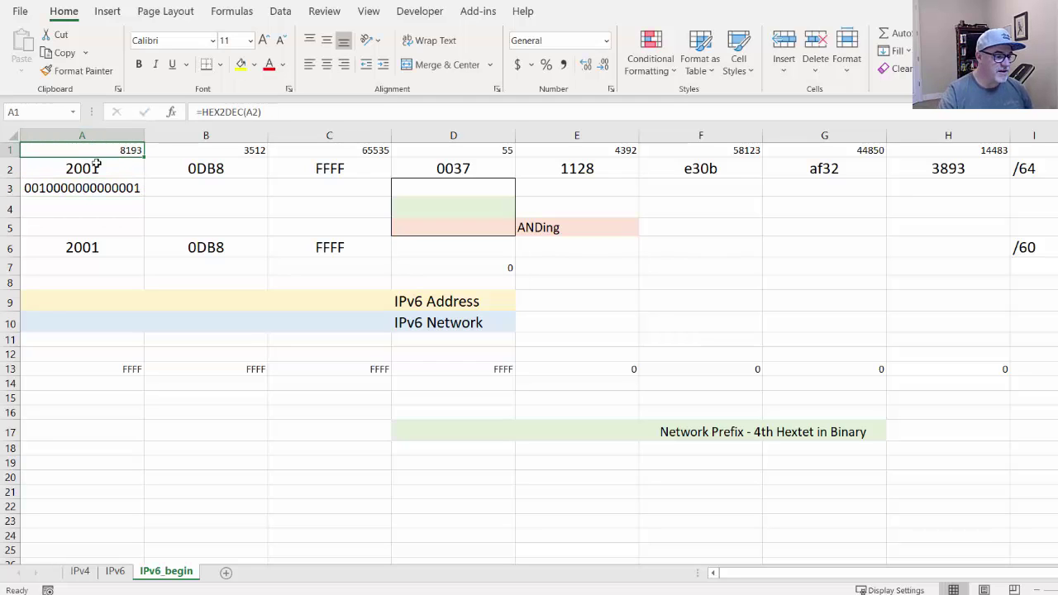
{"action": "left_click", "coordinate": [86, 189]}
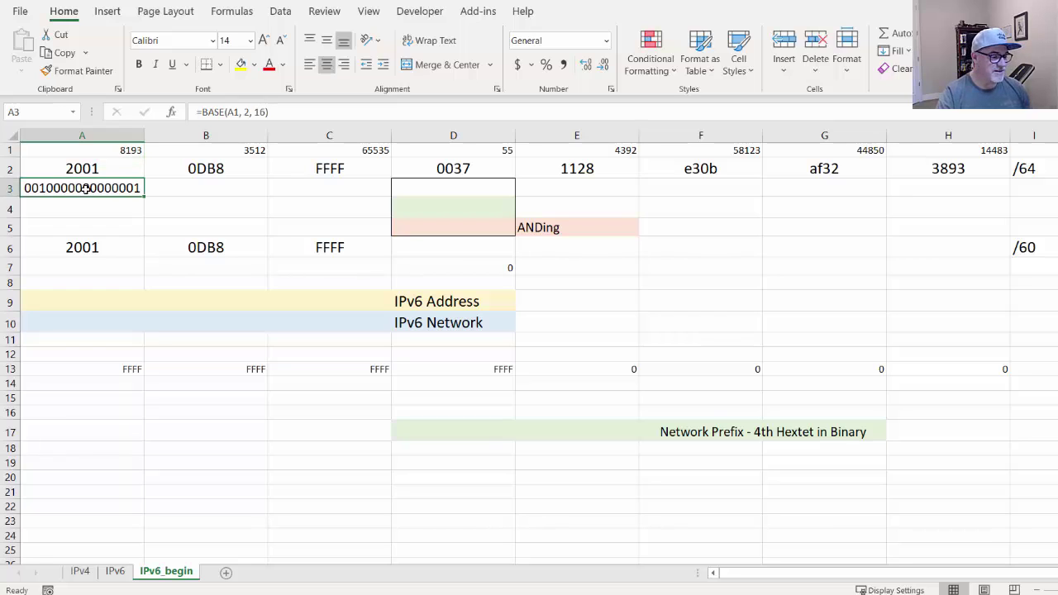
{"action": "left_click", "coordinate": [99, 169]}
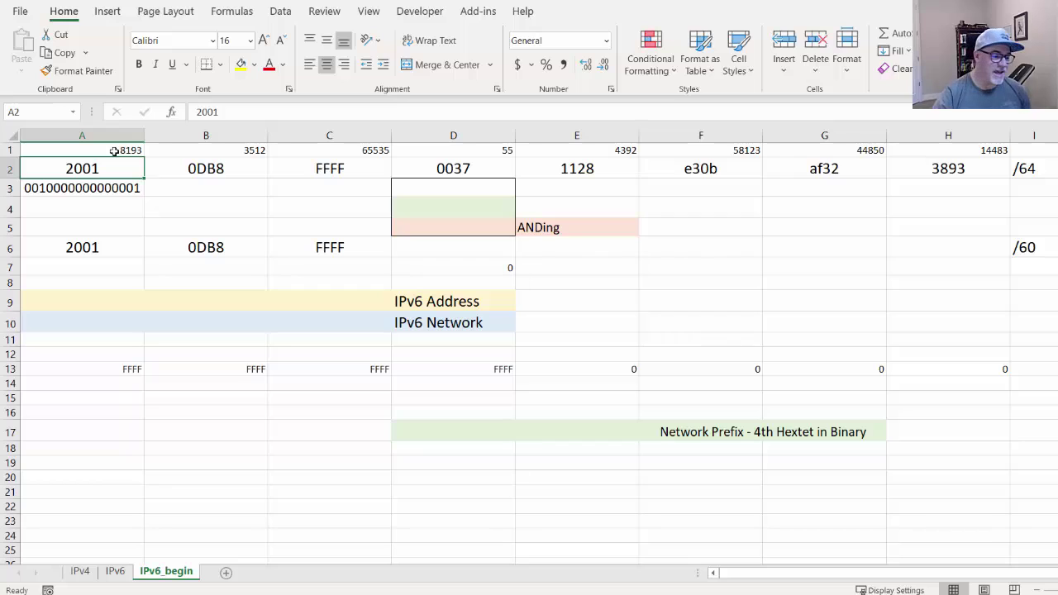
{"action": "left_click", "coordinate": [114, 152]}
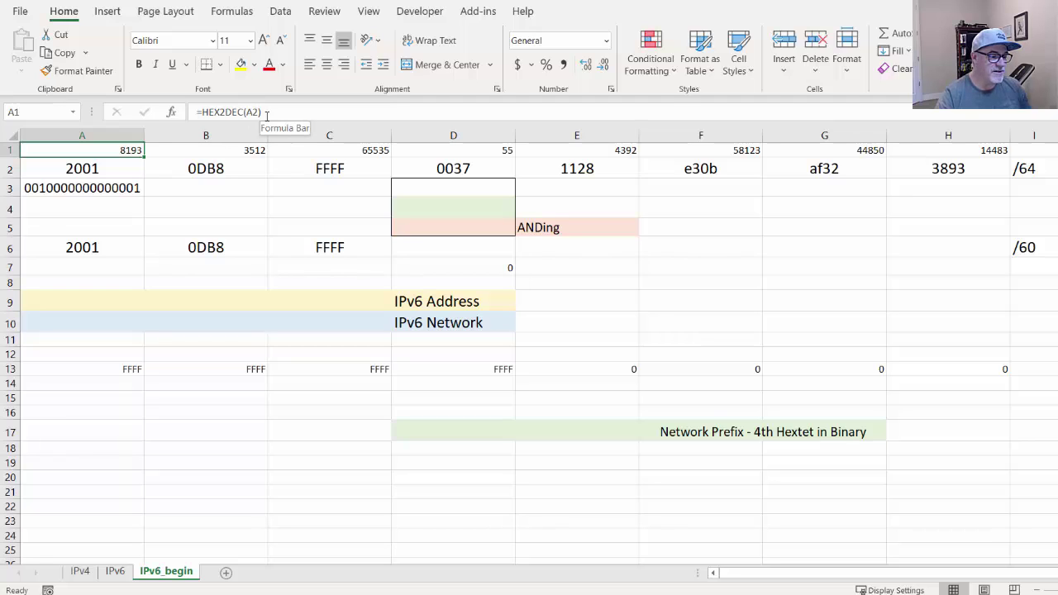
Try the formula =DEC2BIN(A1, 16) in A3 instead of the BASE function for the first hextet's binary conversion
{"action": "left_click", "coordinate": [140, 183]}
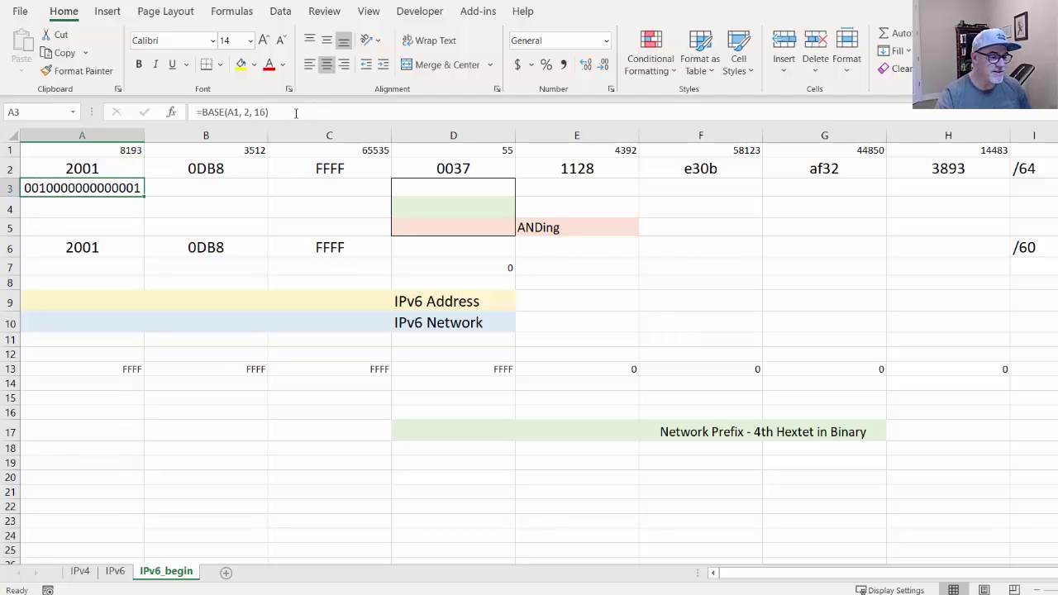
{"action": "left_click_drag", "start_coordinate": [295, 113], "coordinate": [152, 116]}
{"action": "type", "text": "="}
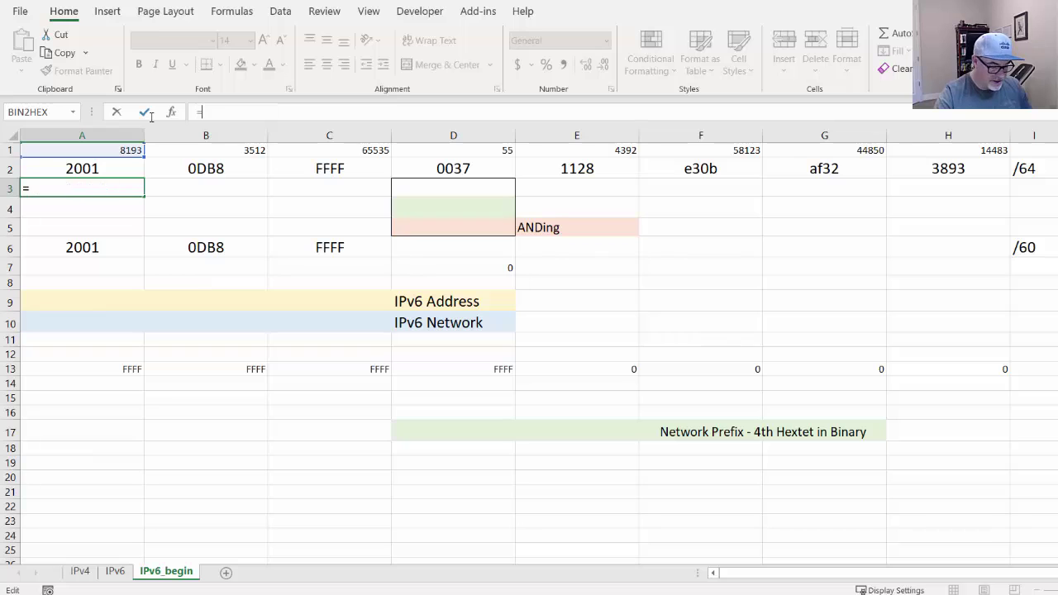
{"action": "type", "text": "DEC2"}
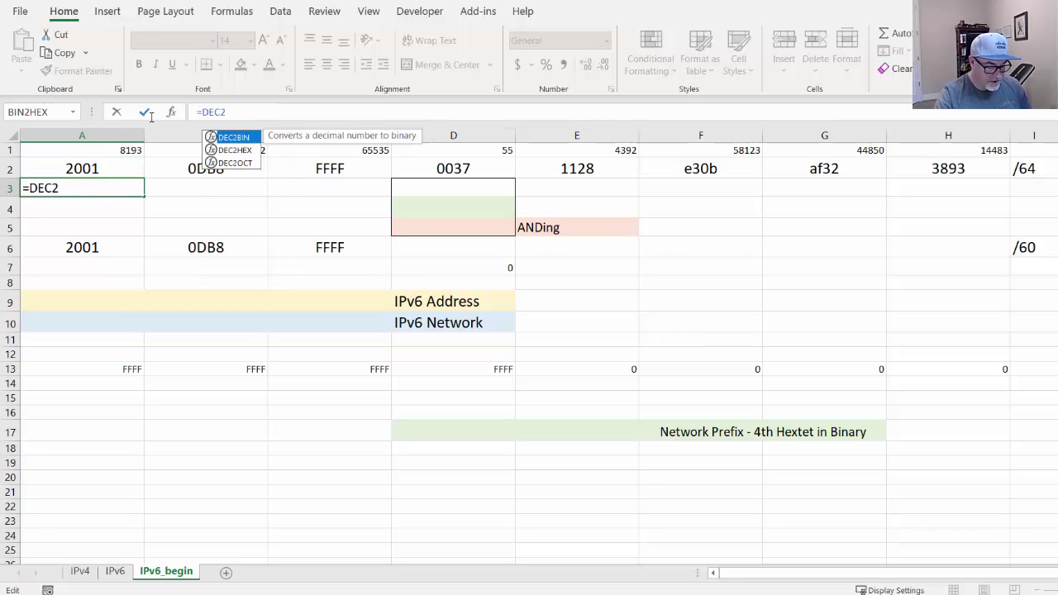
{"action": "type", "text": "BIN("}
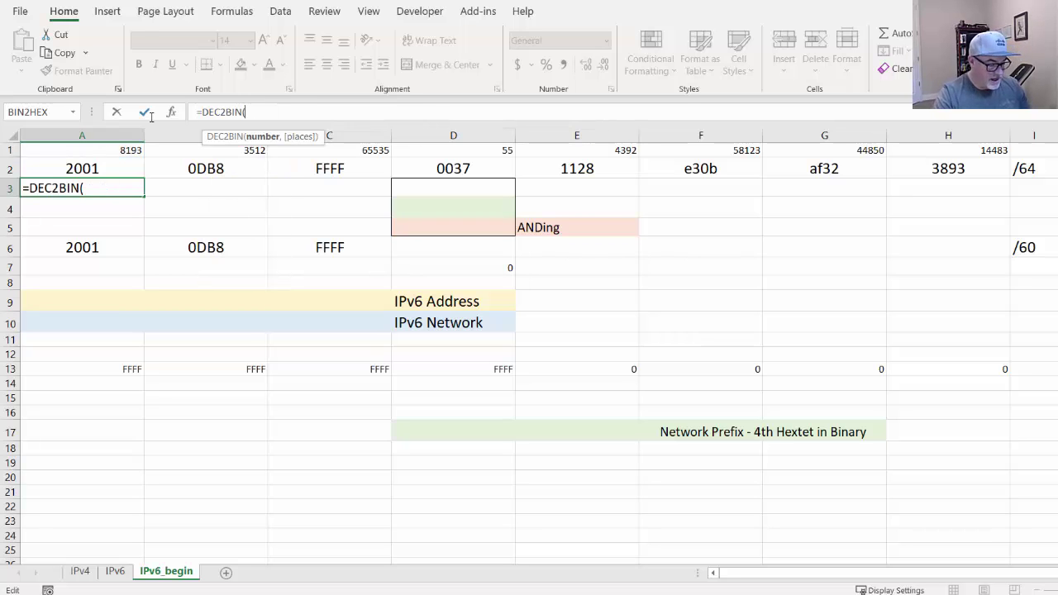
{"action": "type", "text": "A1,"}
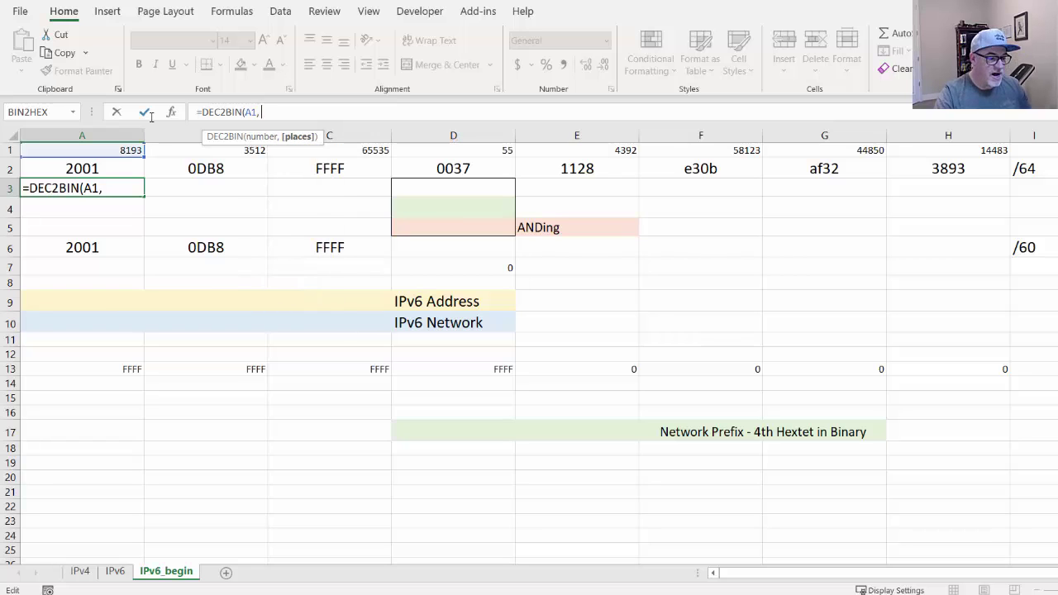
{"action": "type", "text": " 16"}
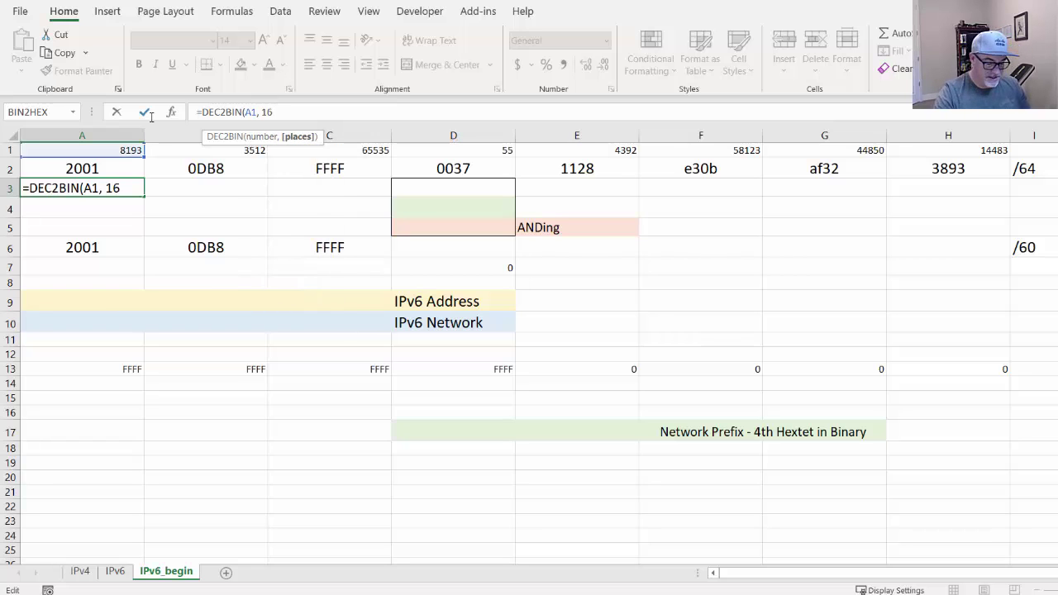
{"action": "type", "text": ")"}
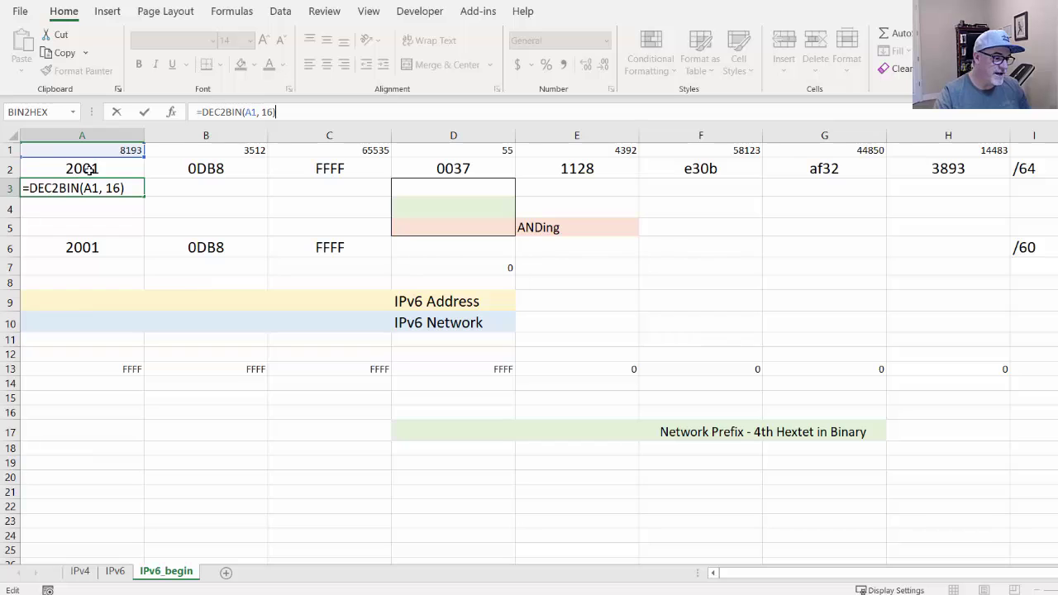
{"action": "left_click", "coordinate": [144, 111]}
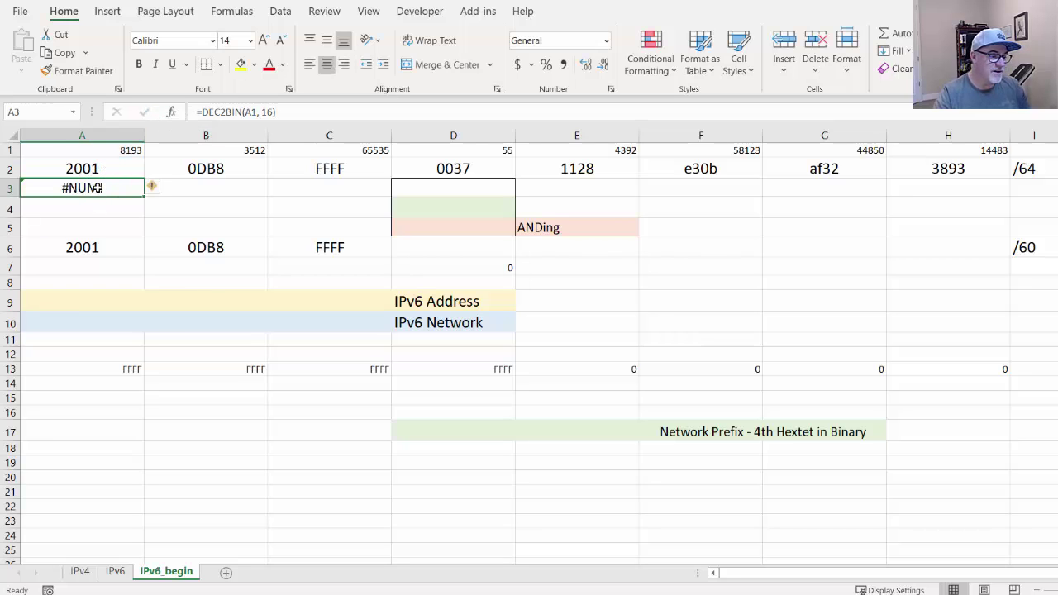
Replace the DEC2BIN formula in A3 with =BASE(A1, 2, 16) and inspect the HEX2DEC formula in A1 and its source hextet in A2
{"action": "left_click", "coordinate": [297, 112]}
{"action": "key", "text": "BackSpace"}
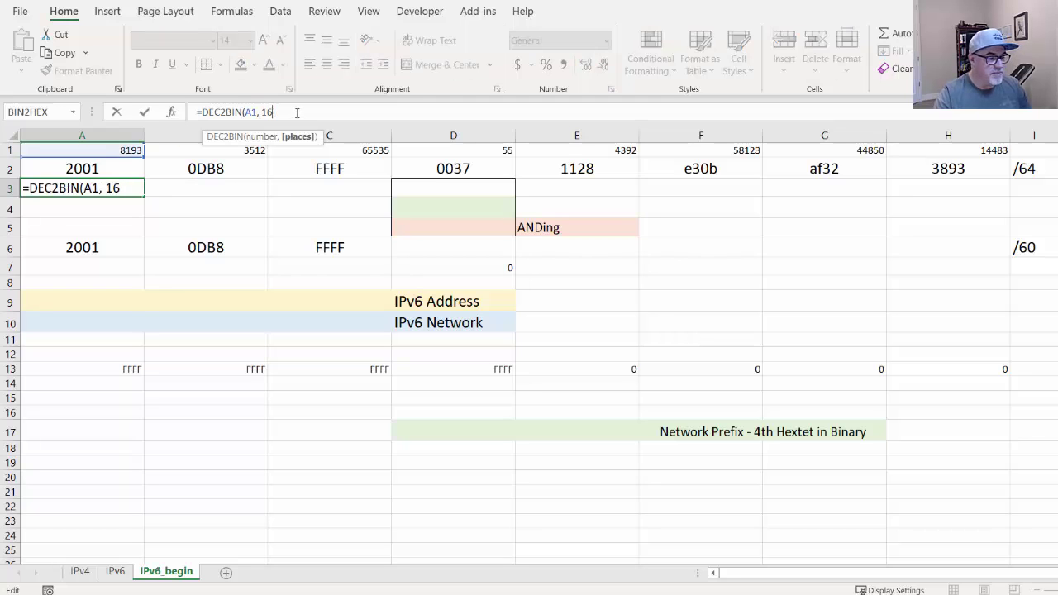
{"action": "key", "text": "BackSpace"}
{"action": "key", "text": "BackSpace"}
{"action": "key", "text": "BackSpace"}
{"action": "key", "text": "BackSpace"}
{"action": "key", "text": "BackSpace"}
{"action": "key", "text": "BackSpace"}
{"action": "key", "text": "BackSpace"}
{"action": "key", "text": "BackSpace"}
{"action": "key", "text": "BackSpace"}
{"action": "key", "text": "BackSpace"}
{"action": "key", "text": "BackSpace"}
{"action": "key", "text": "BackSpace"}
{"action": "key", "text": "BackSpace"}
{"action": "key", "text": "BackSpace"}
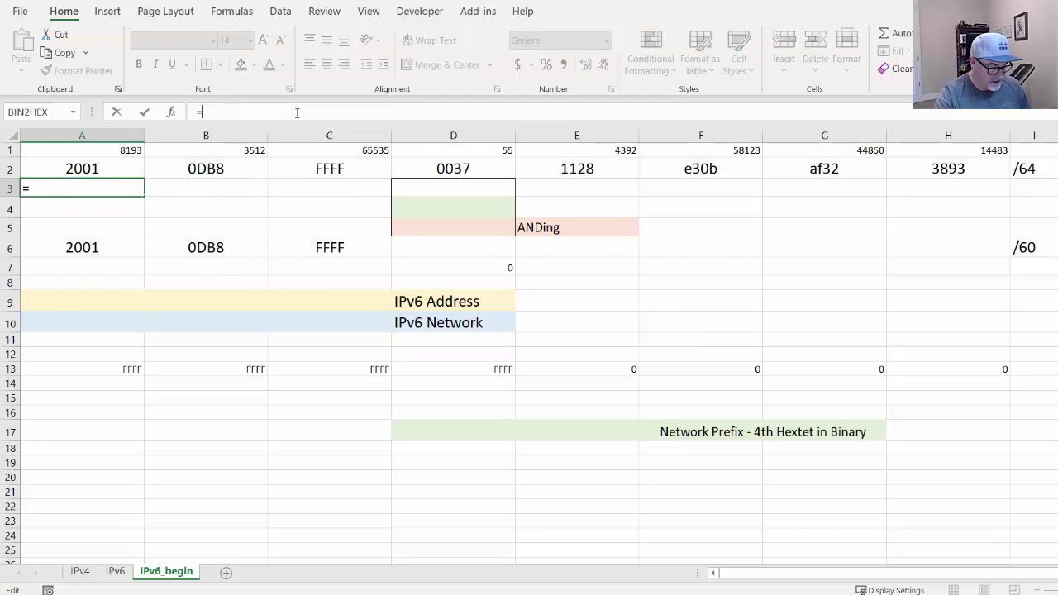
{"action": "type", "text": "BASE("}
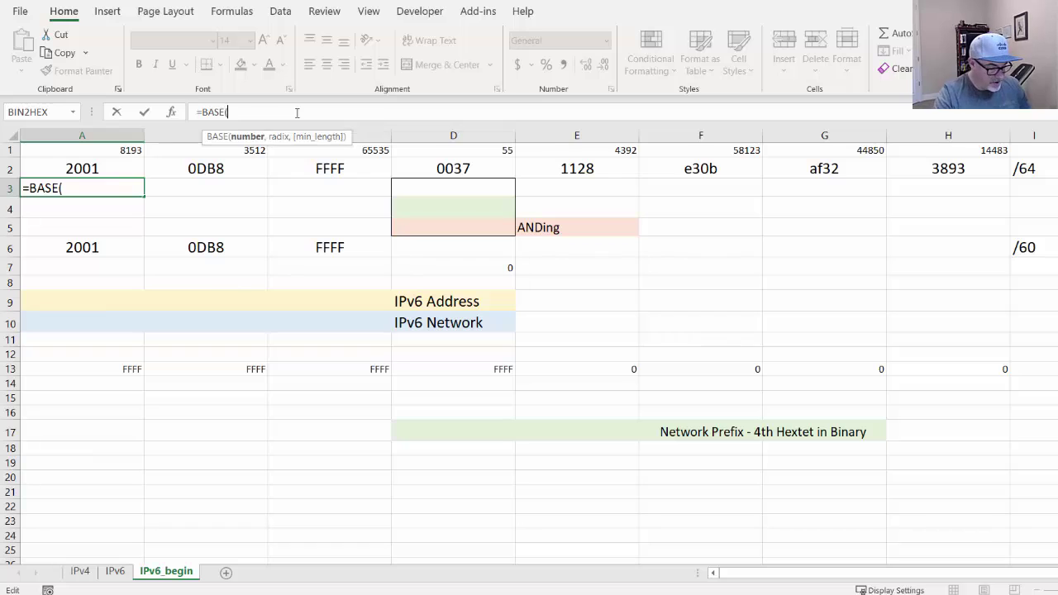
{"action": "type", "text": "A1, "}
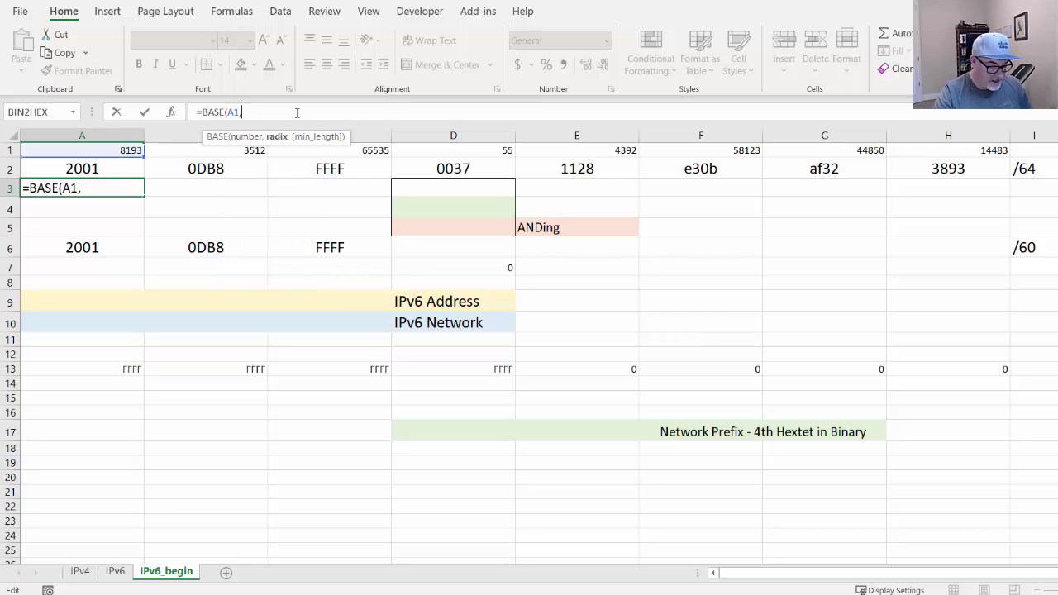
{"action": "type", "text": "2"}
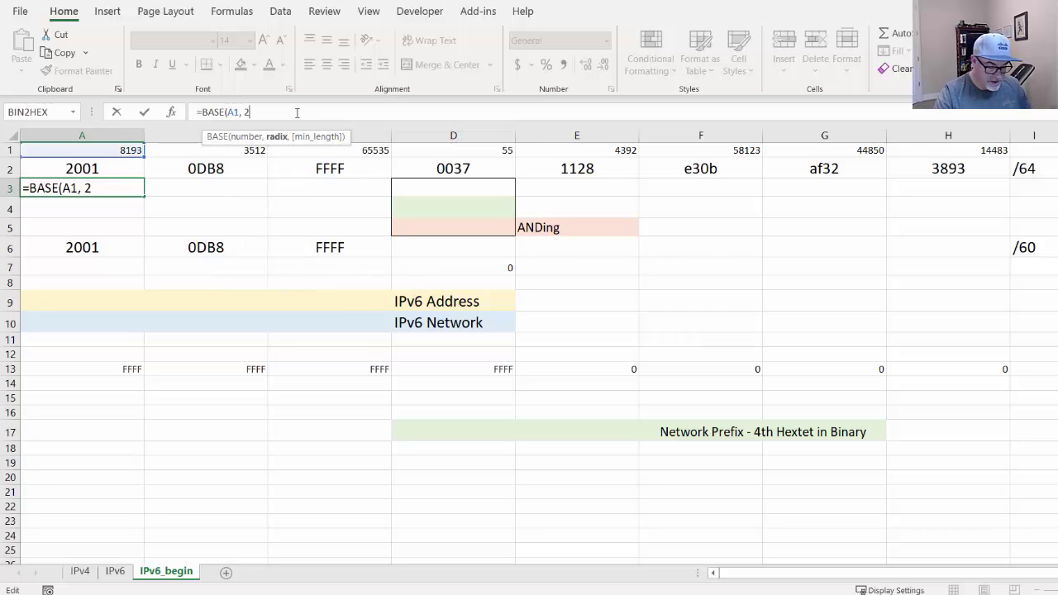
{"action": "type", "text": ", 1"}
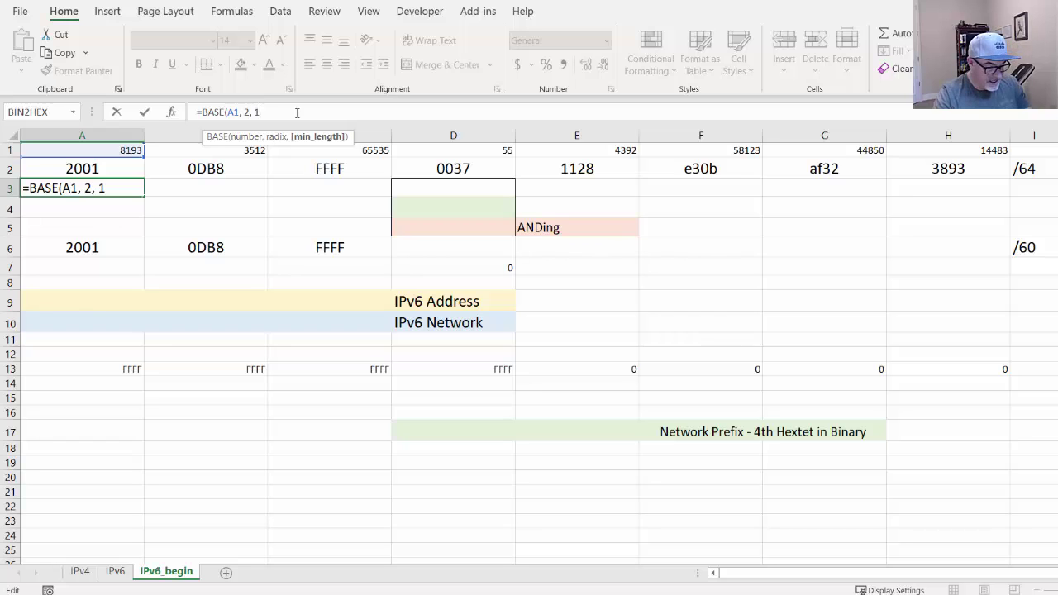
{"action": "type", "text": "6)"}
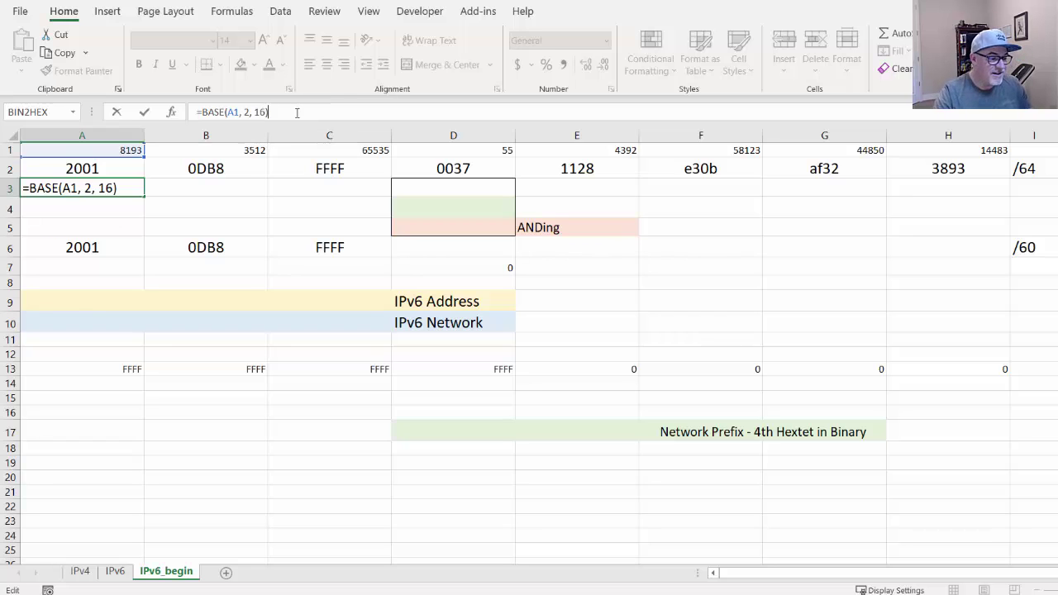
{"action": "left_click", "coordinate": [143, 112]}
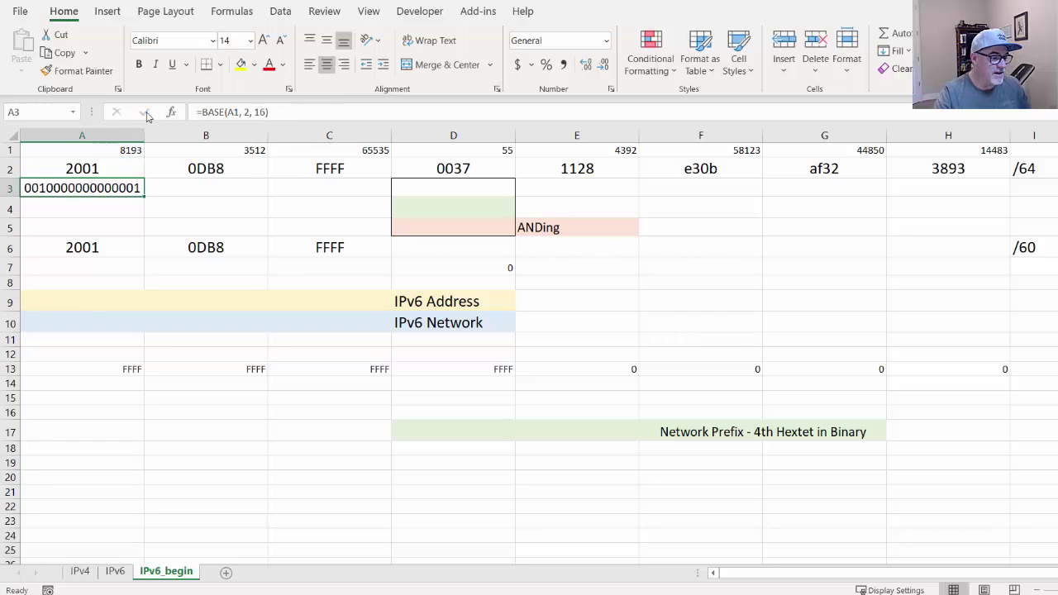
{"action": "left_click", "coordinate": [110, 154]}
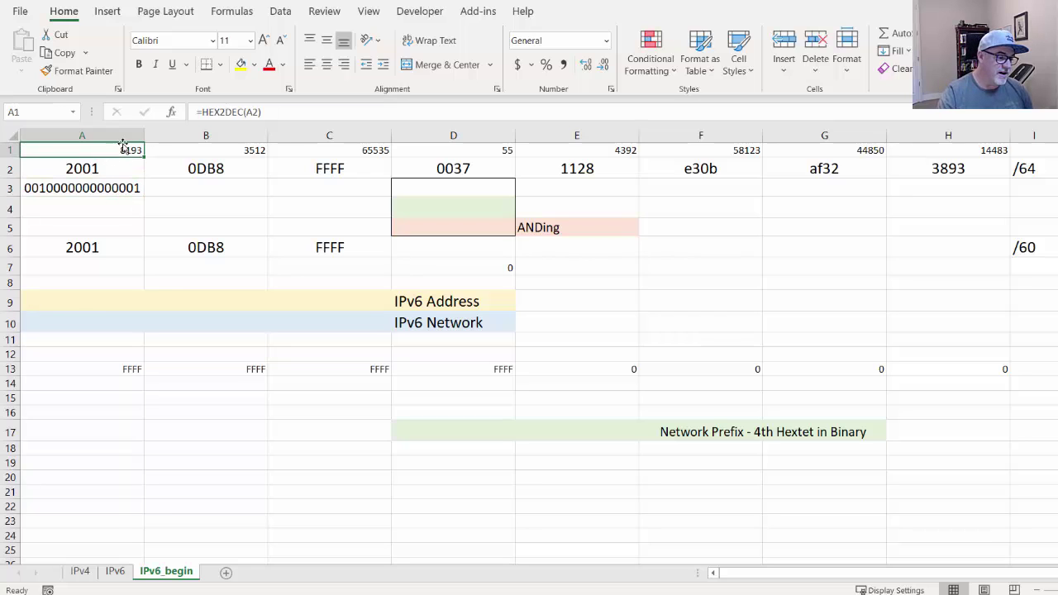
{"action": "left_click", "coordinate": [73, 170]}
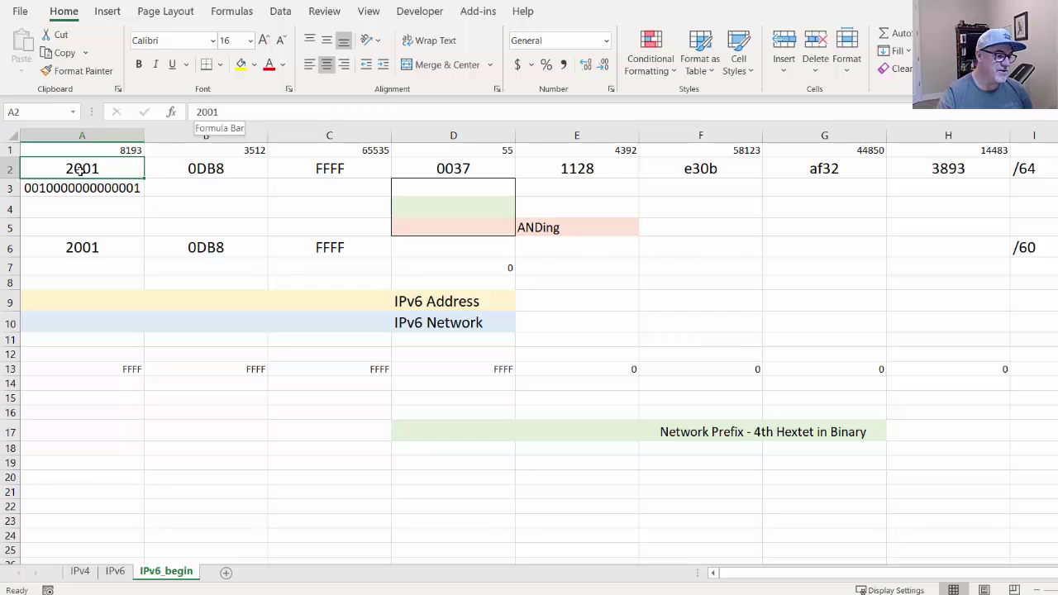
{"action": "left_click", "coordinate": [90, 149]}
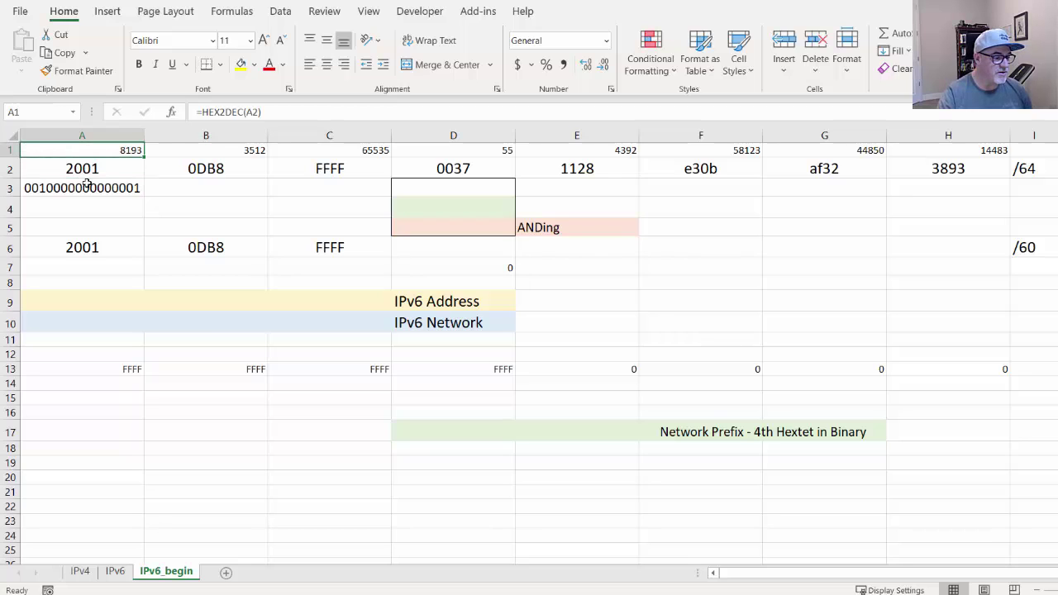
Fill the binary conversion formula from A3 across through D3, and set the fourth hextet's decimal value in D1 to 8891
{"action": "left_click", "coordinate": [86, 190]}
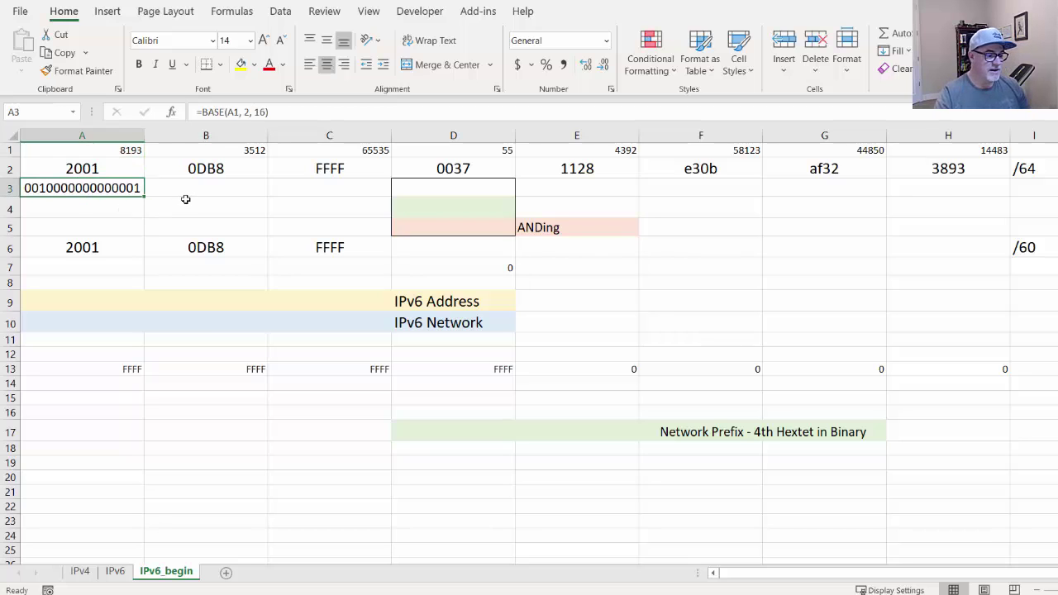
{"action": "left_click_drag", "start_coordinate": [144, 195], "coordinate": [487, 194]}
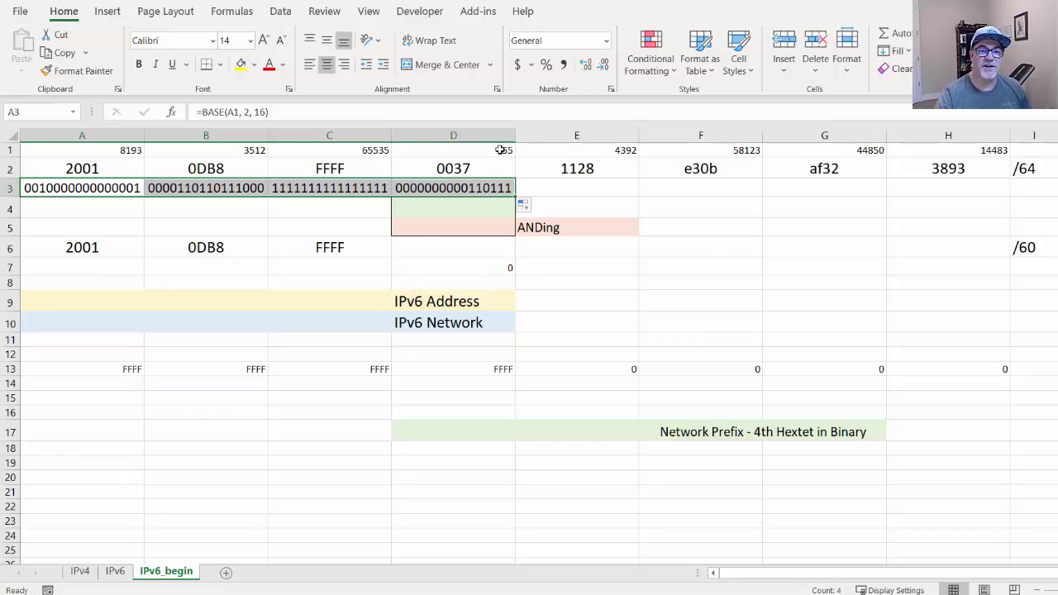
{"action": "left_click", "coordinate": [501, 149]}
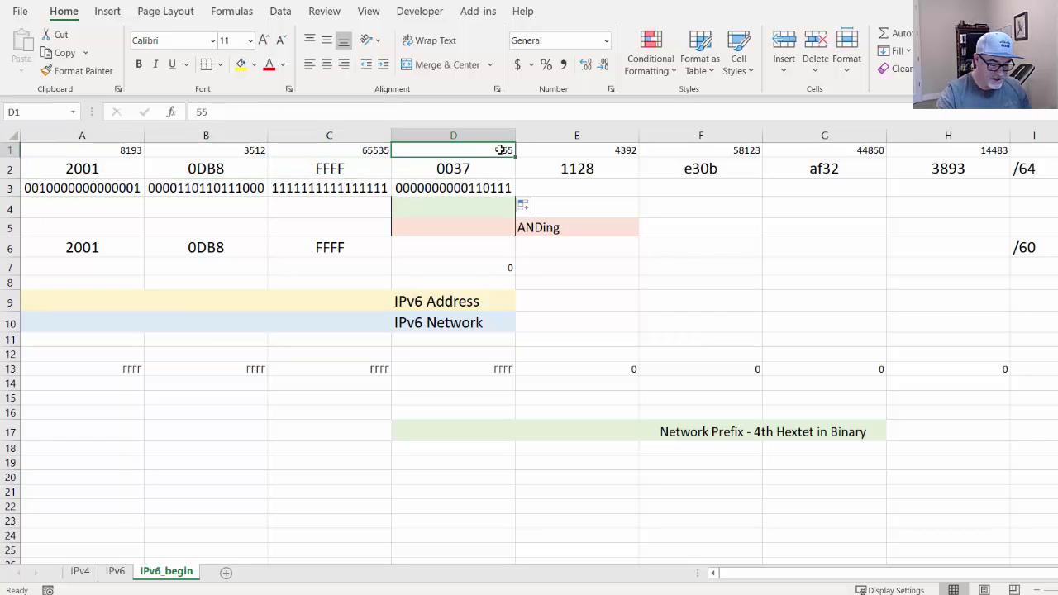
{"action": "type", "text": "8891"}
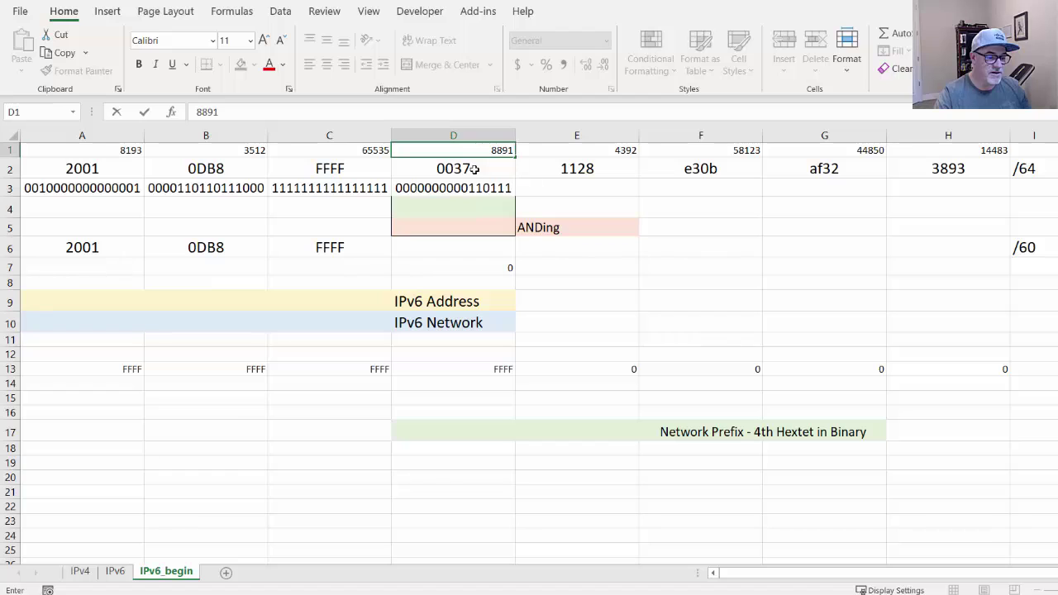
{"action": "key", "text": "Return"}
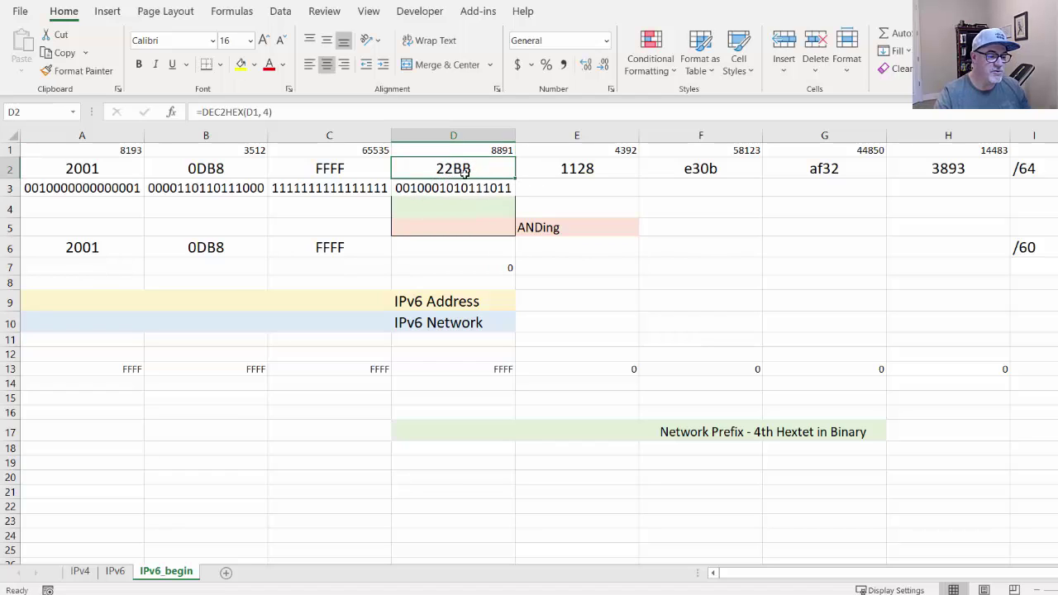
Fill the BASE formula from D3 across through H3 to convert the remaining hextets to 16-digit binary
{"action": "left_click", "coordinate": [475, 187]}
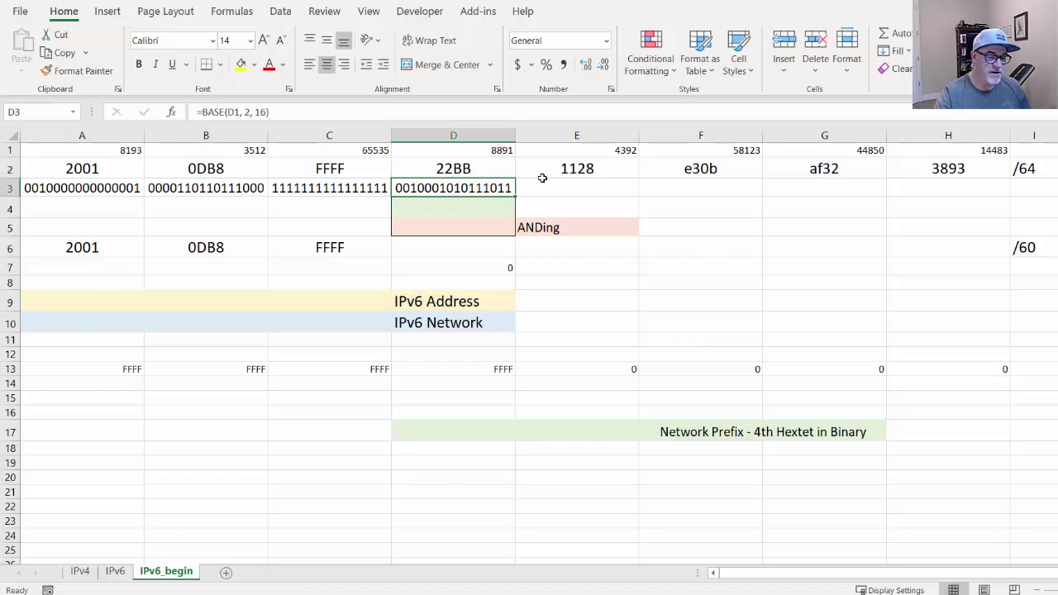
{"action": "left_click_drag", "start_coordinate": [514, 201], "coordinate": [720, 192]}
{"action": "left_click_drag", "start_coordinate": [805, 198], "coordinate": [836, 196]}
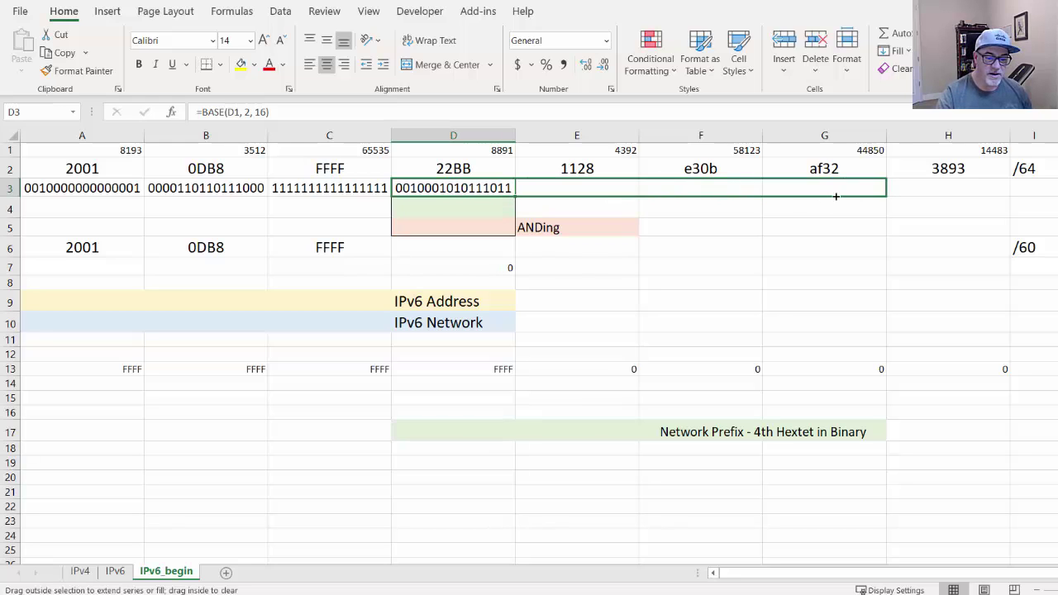
{"action": "left_click_drag", "start_coordinate": [924, 198], "coordinate": [959, 203]}
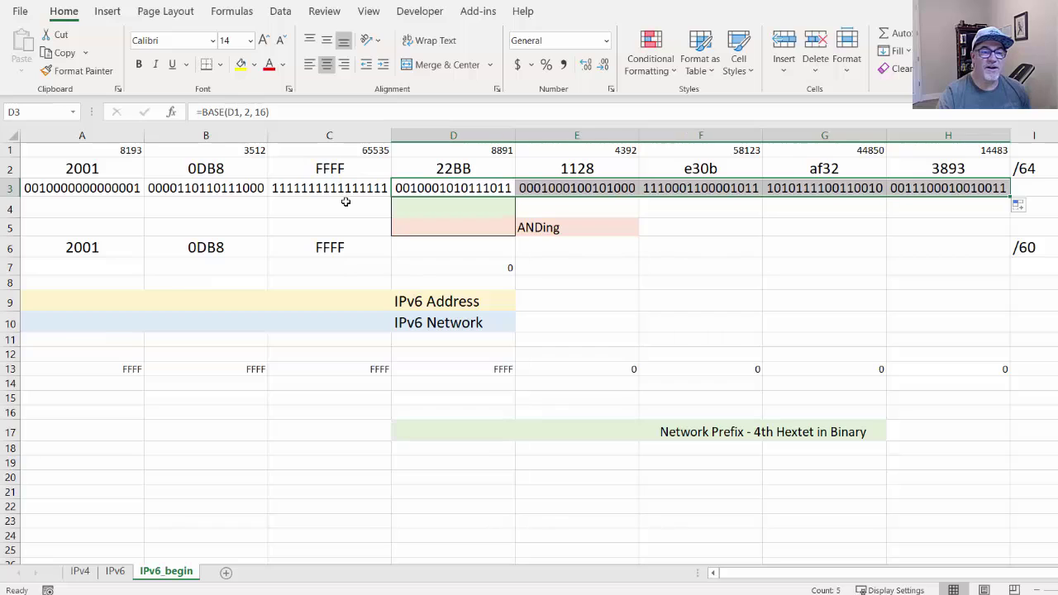
Change the network row's prefix length in I6 to /64
{"action": "left_click", "coordinate": [106, 206]}
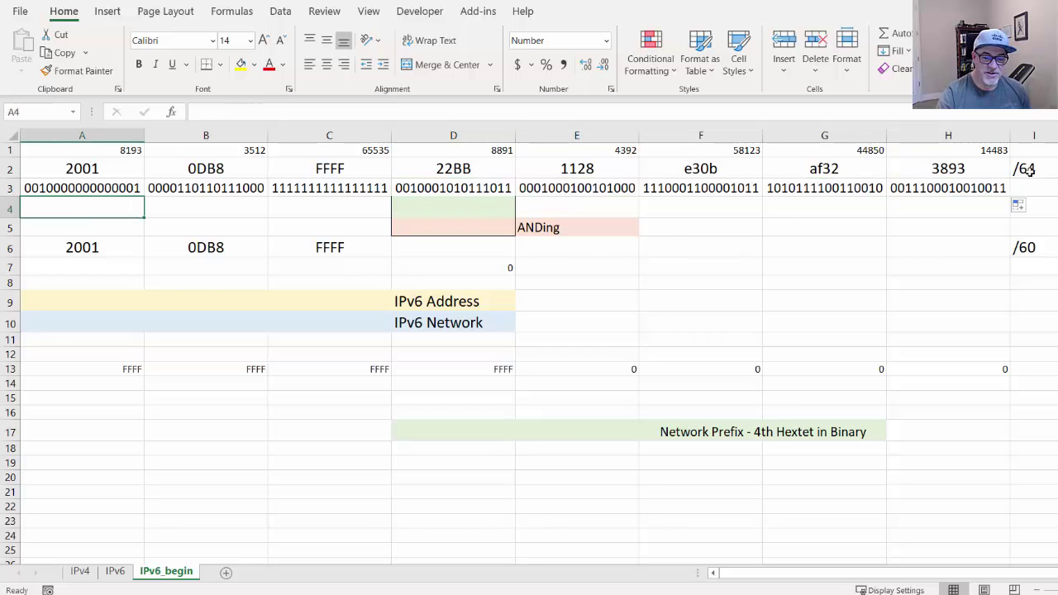
{"action": "left_click", "coordinate": [1035, 248]}
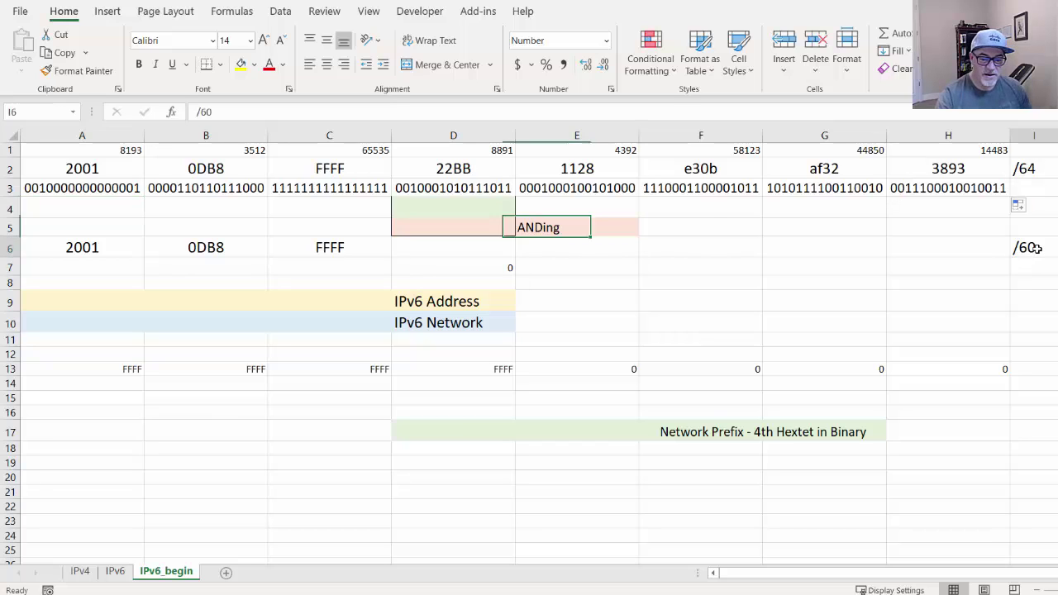
{"action": "double_click", "coordinate": [1035, 248]}
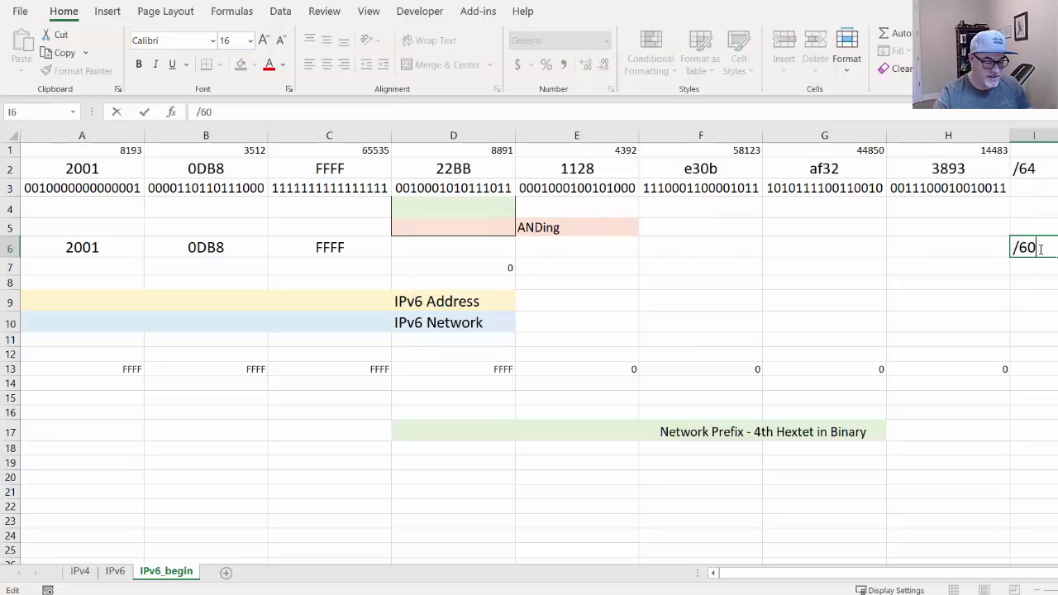
{"action": "key", "text": "BackSpace"}
{"action": "type", "text": "4"}
{"action": "left_click", "coordinate": [1001, 283]}
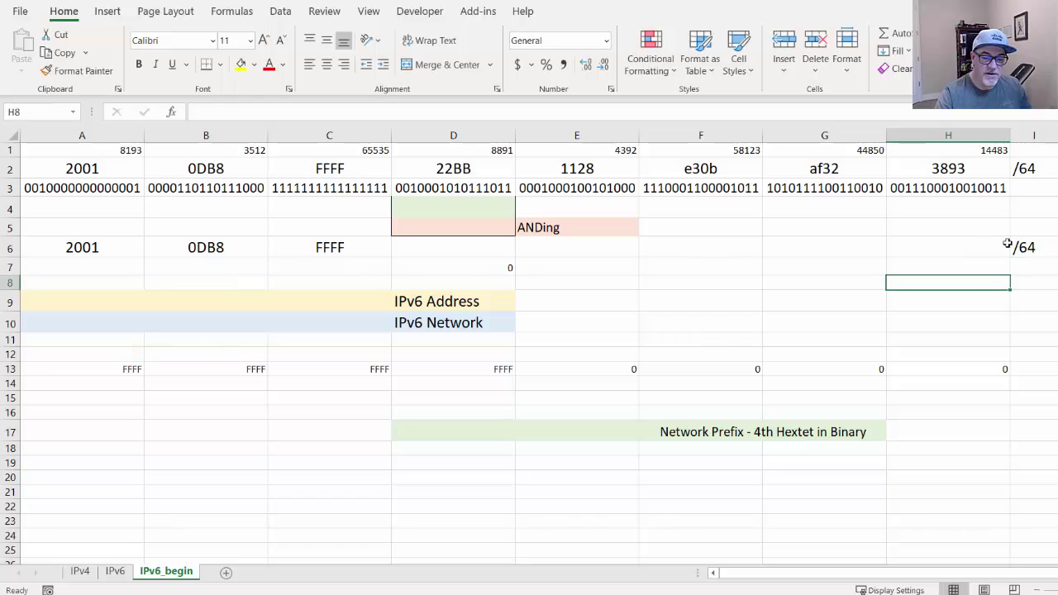
Review the address prefix length in I2, the blank cells A4 to C4 and the mask hextets in A13 through D13
{"action": "left_click", "coordinate": [1037, 168]}
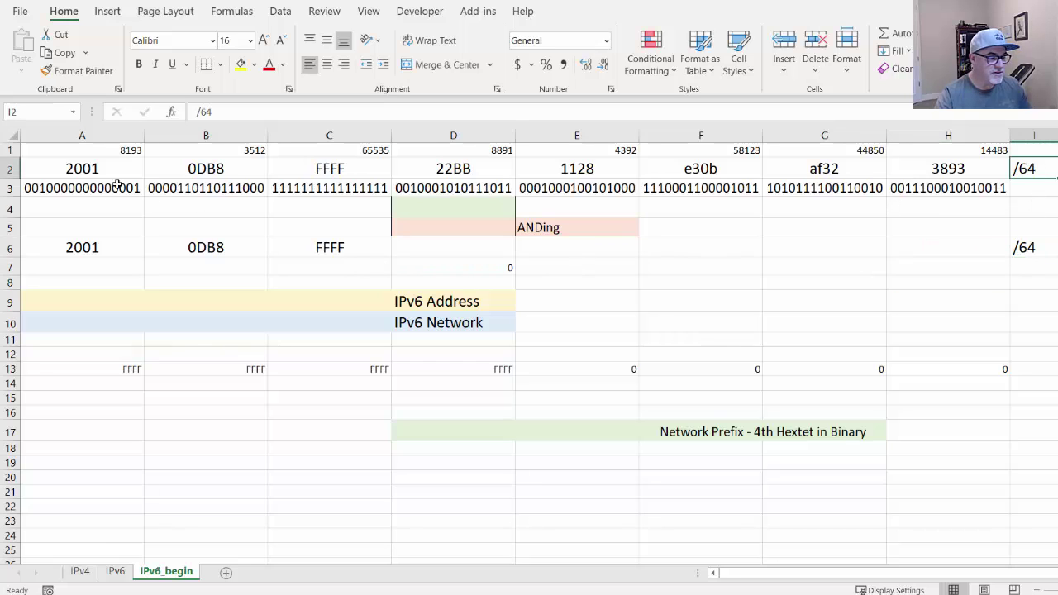
{"action": "left_click", "coordinate": [98, 205]}
{"action": "left_click", "coordinate": [185, 208]}
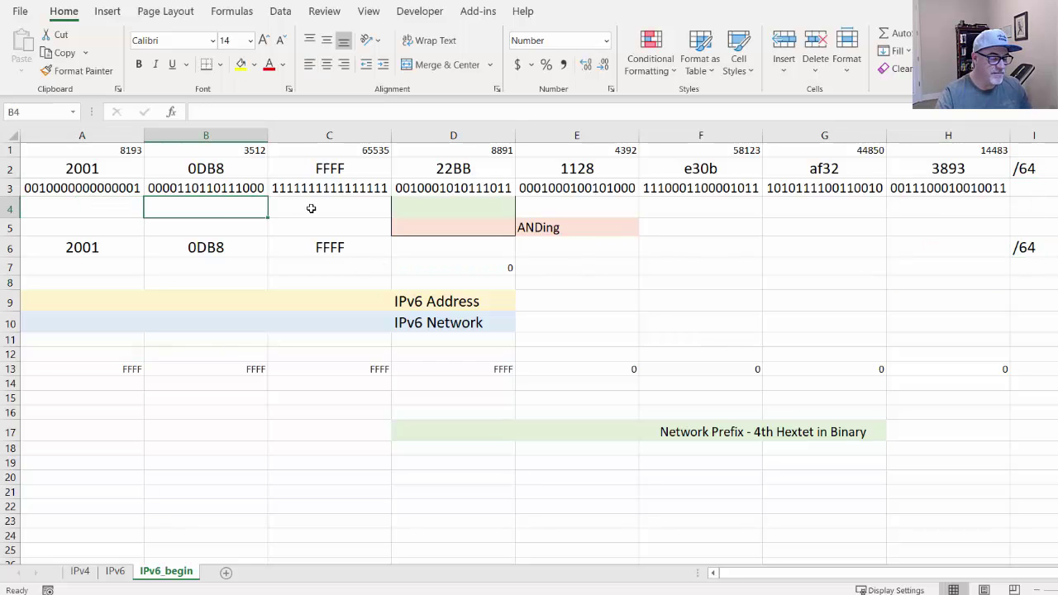
{"action": "left_click", "coordinate": [311, 209]}
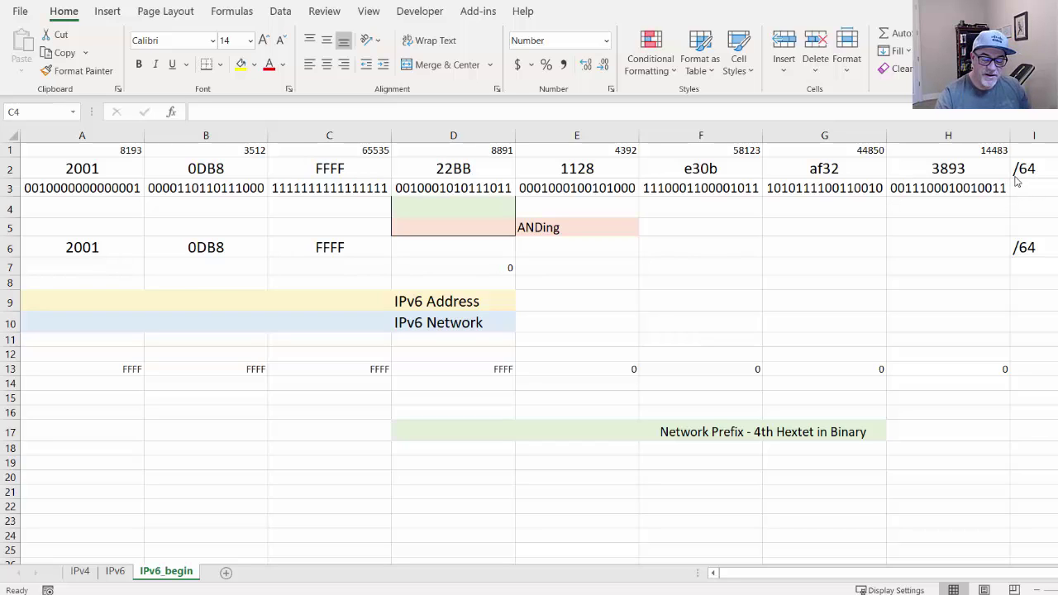
{"action": "left_click", "coordinate": [119, 369]}
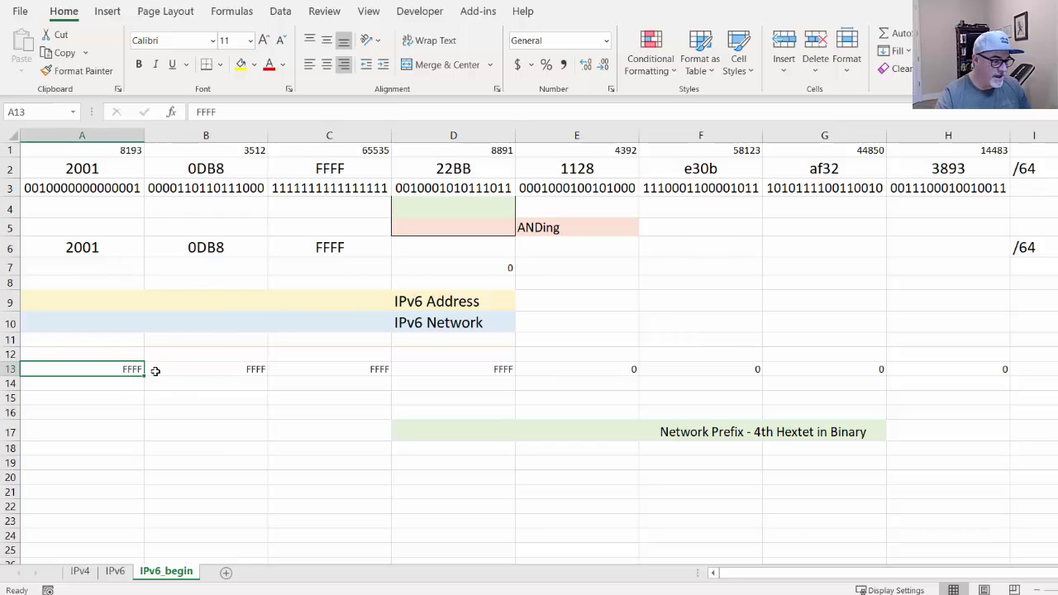
{"action": "left_click", "coordinate": [218, 373]}
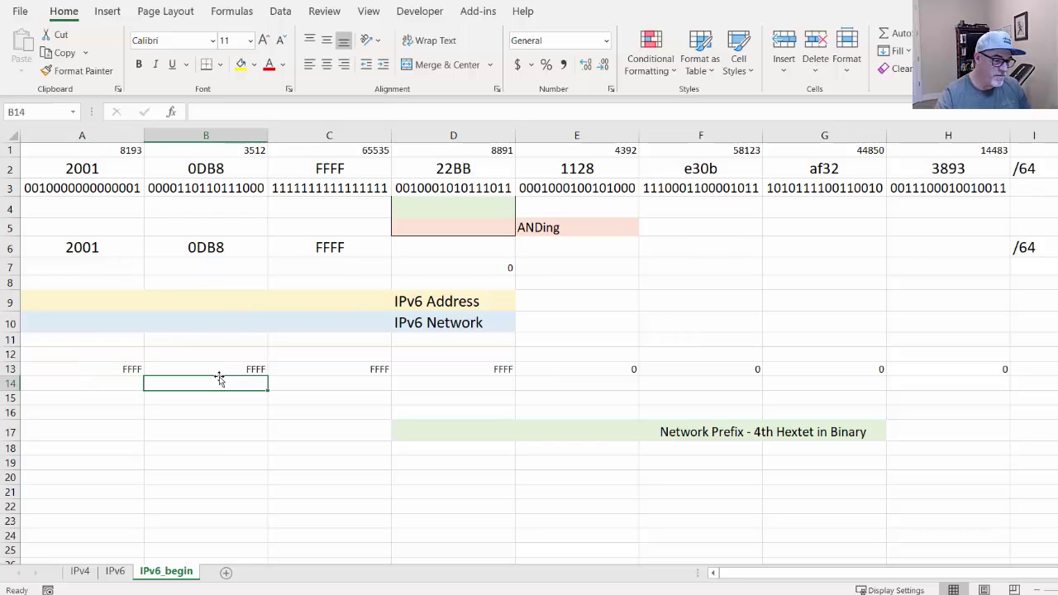
{"action": "left_click", "coordinate": [110, 370]}
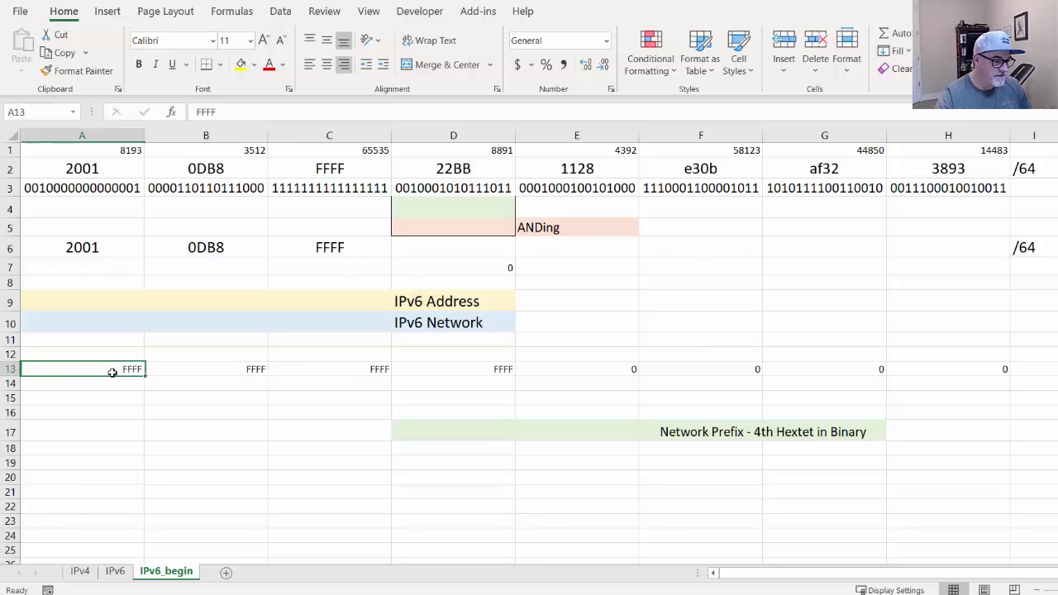
{"action": "left_click", "coordinate": [242, 371]}
{"action": "left_click", "coordinate": [331, 372]}
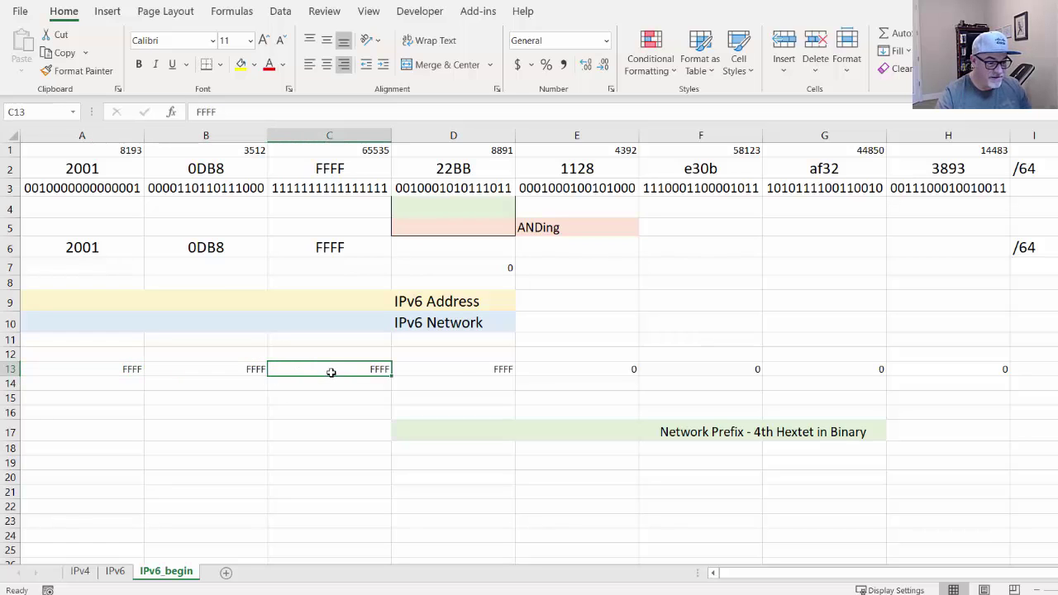
{"action": "left_click", "coordinate": [462, 367]}
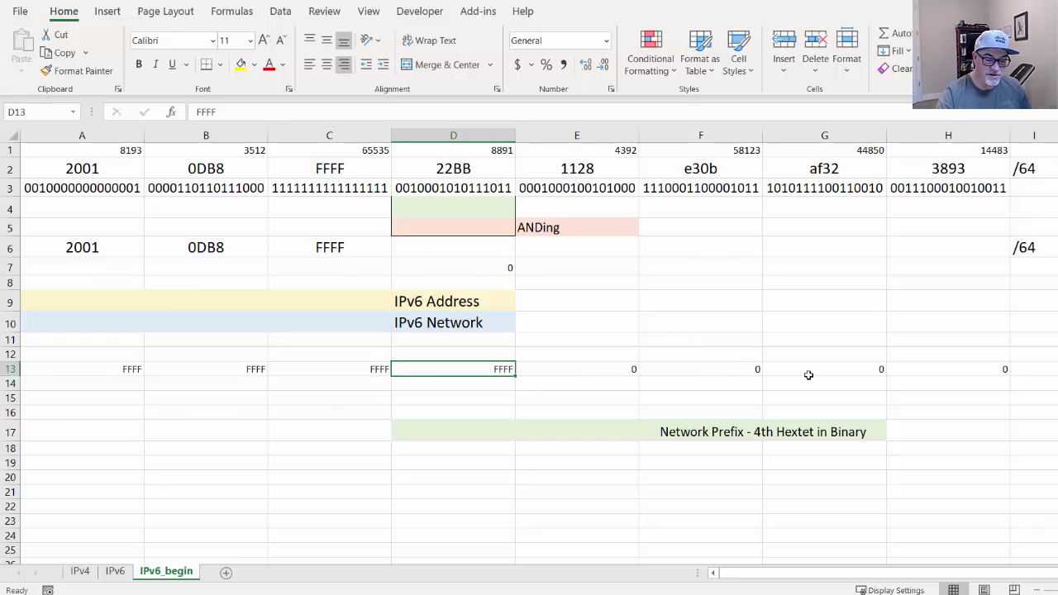
Enter the prefix length /64 in I13 beside the row of mask hextets
{"action": "left_click", "coordinate": [1038, 370]}
{"action": "key", "text": "alt"}
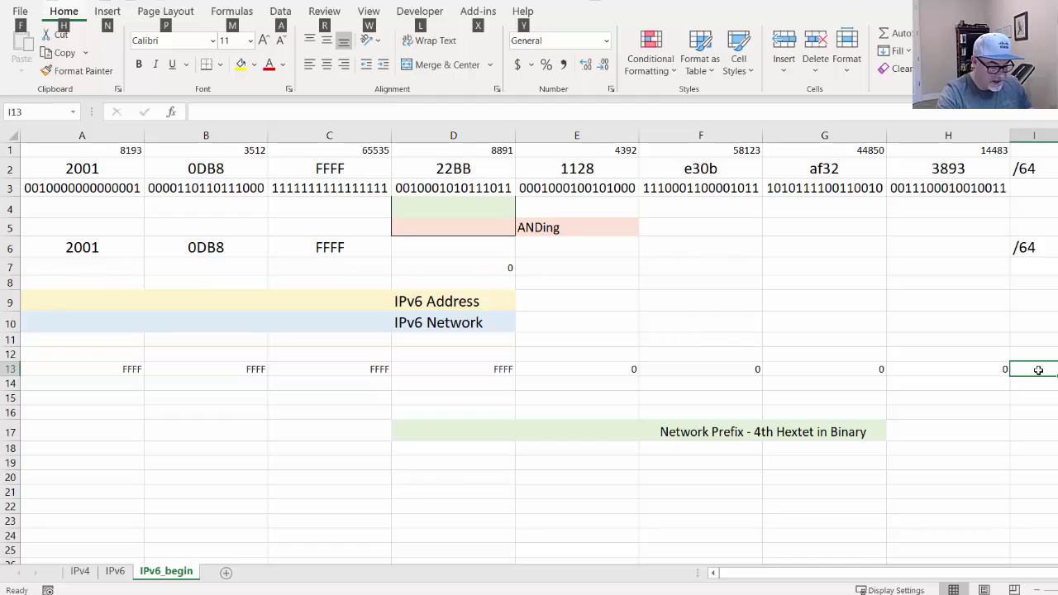
{"action": "key", "text": "Escape"}
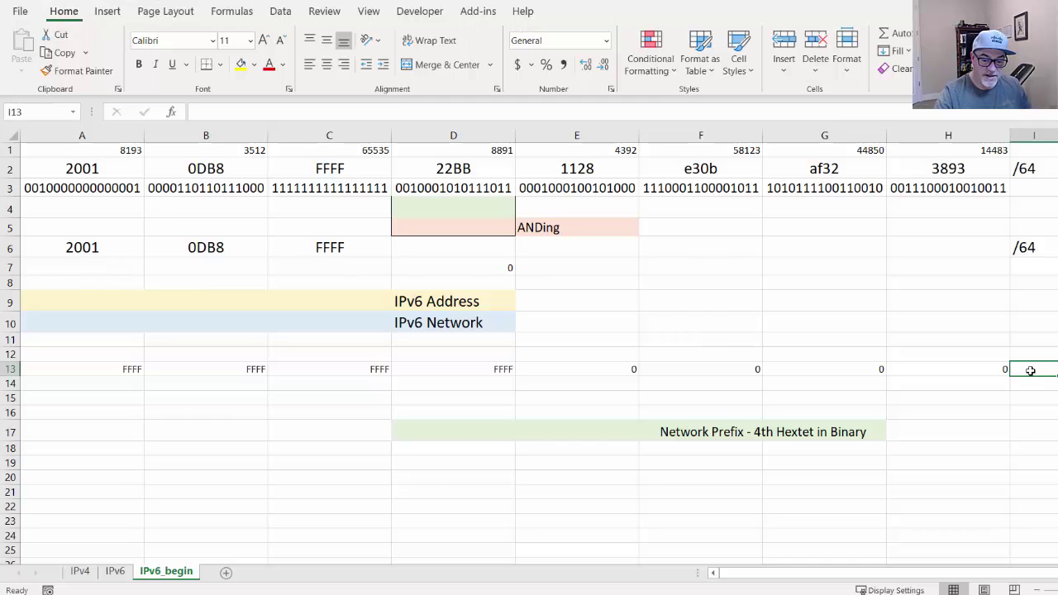
{"action": "key", "text": "F2"}
{"action": "type", "text": "/"}
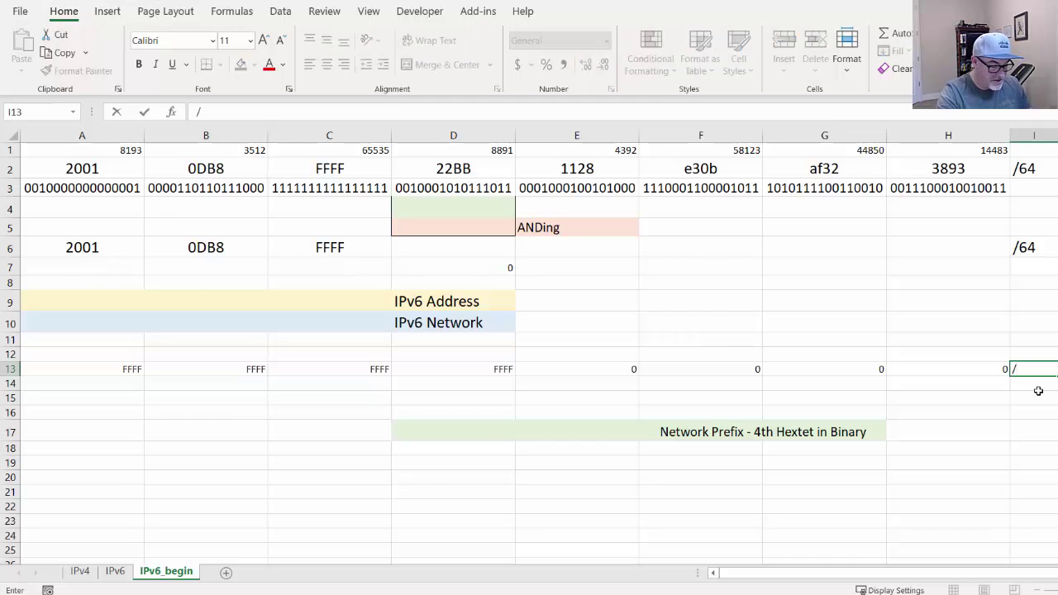
{"action": "type", "text": "64"}
{"action": "left_click", "coordinate": [987, 402]}
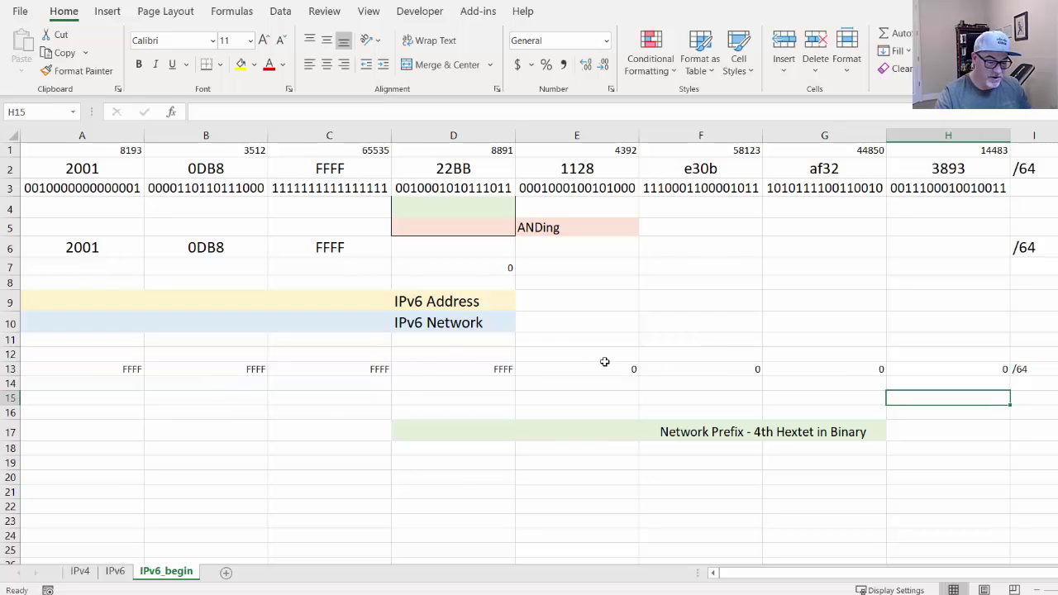
Enter the formula =HEX2DEC(A13) in A12 to convert the first mask hextet to decimal
{"action": "left_click", "coordinate": [112, 367]}
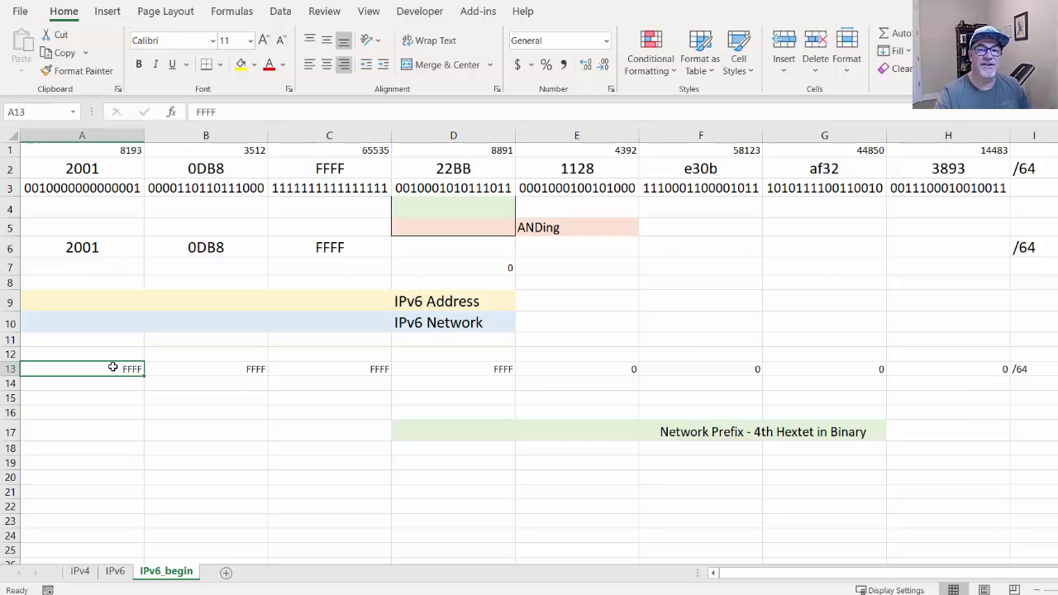
{"action": "left_click", "coordinate": [112, 355]}
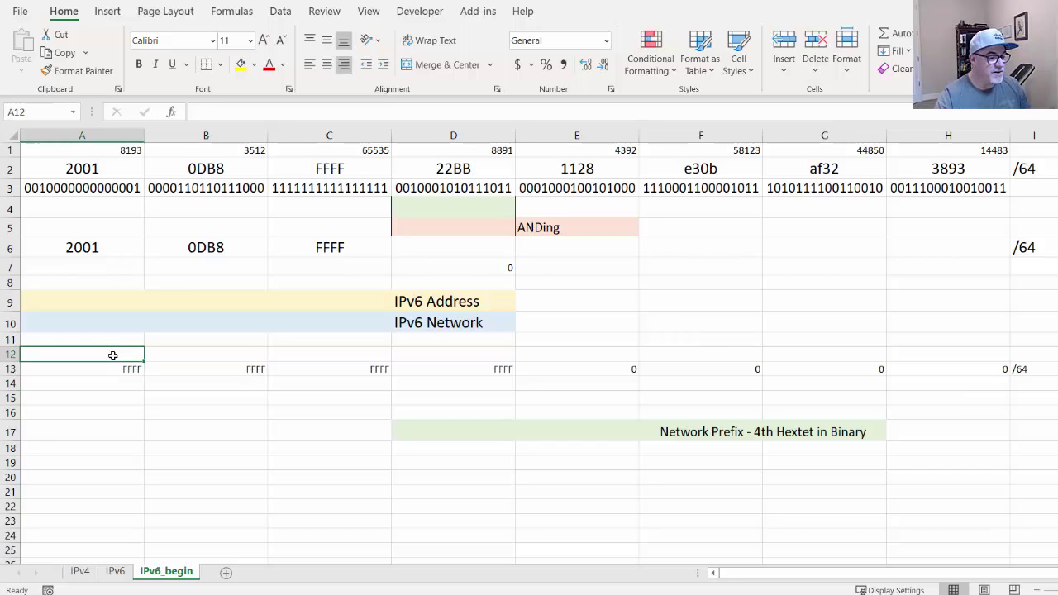
{"action": "left_click", "coordinate": [198, 112]}
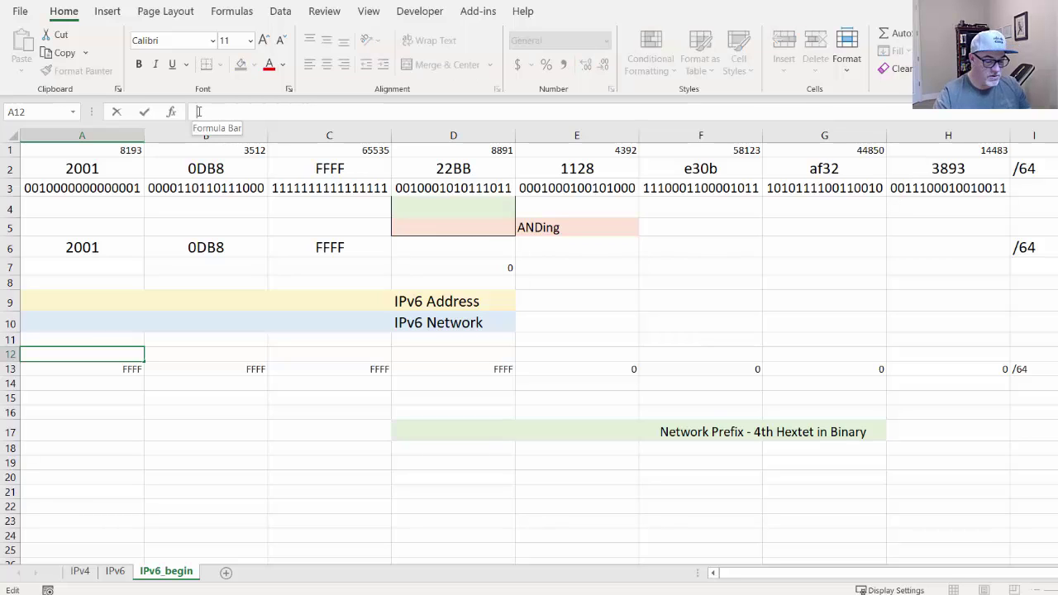
{"action": "type", "text": "="}
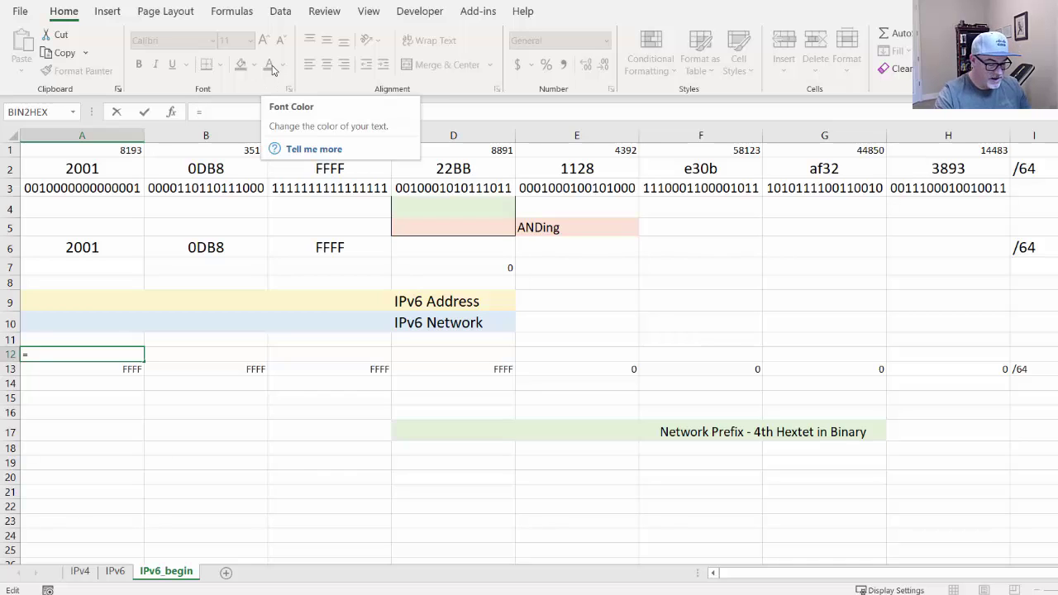
{"action": "type", "text": "HEX"}
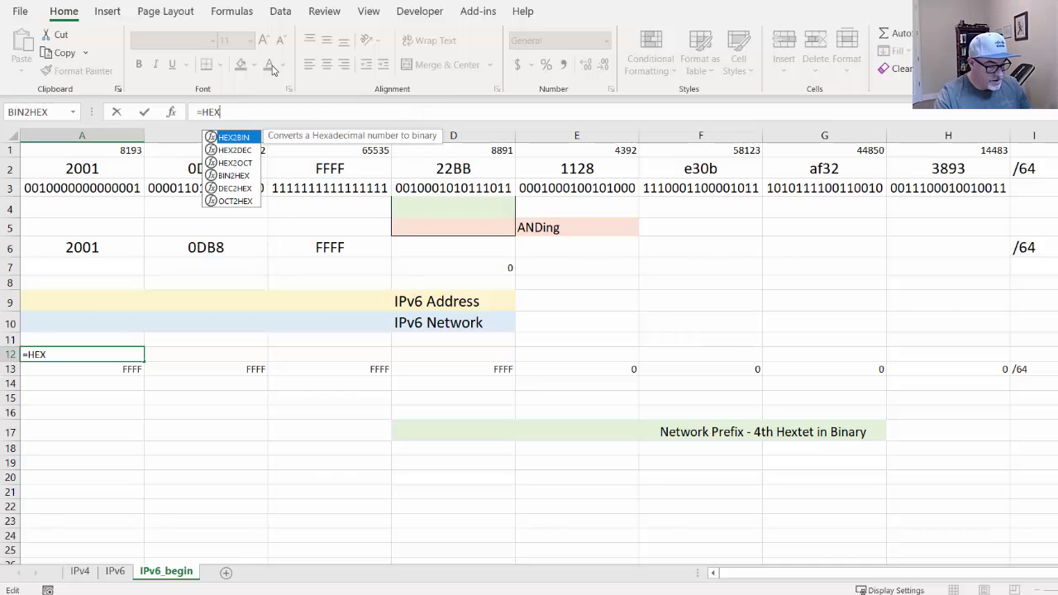
{"action": "type", "text": "2DEC"}
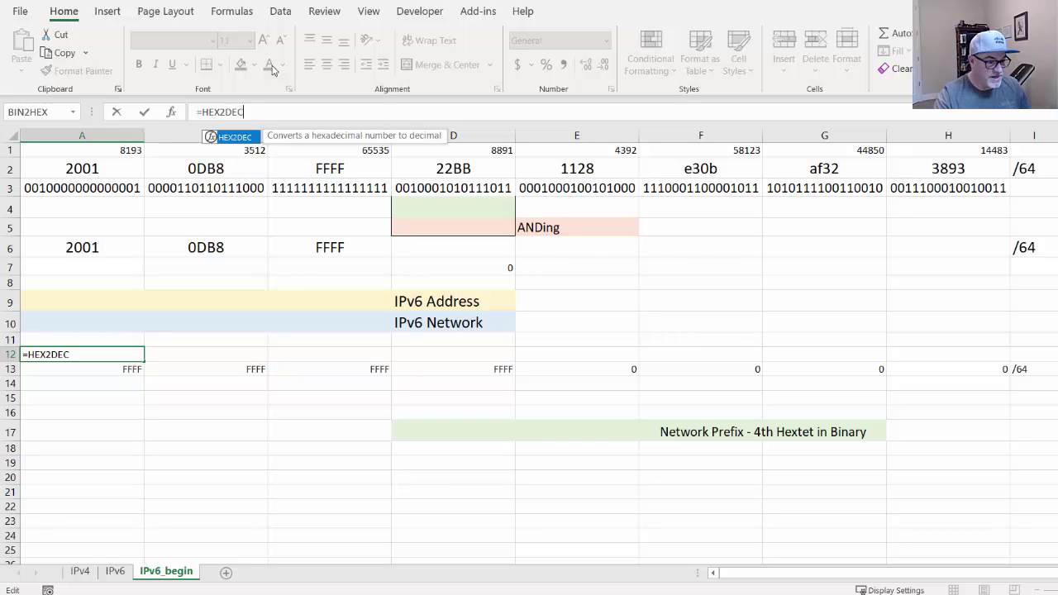
{"action": "type", "text": "("}
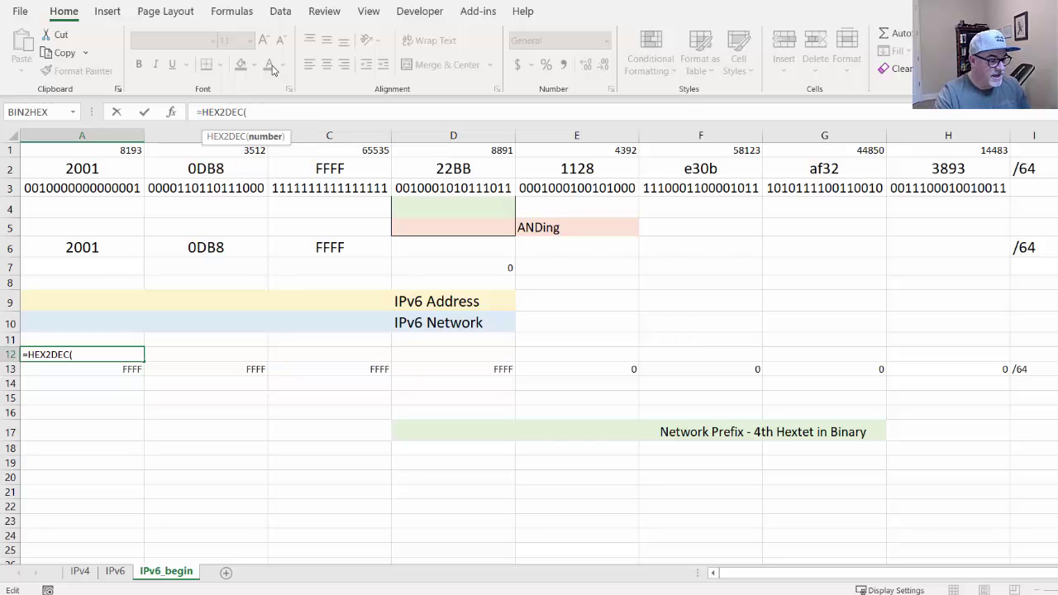
{"action": "type", "text": "A"}
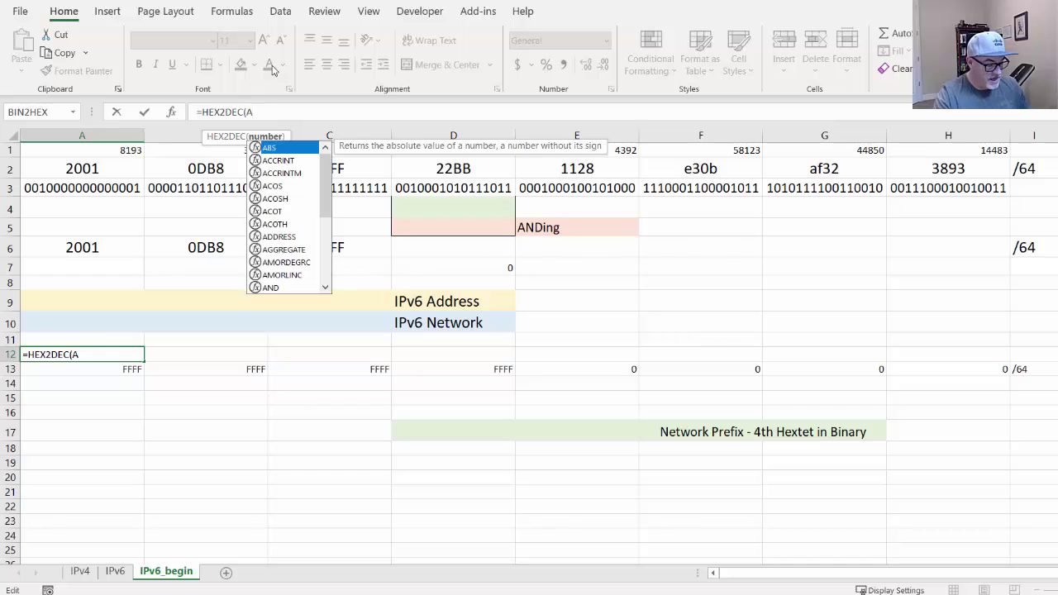
{"action": "type", "text": "13"}
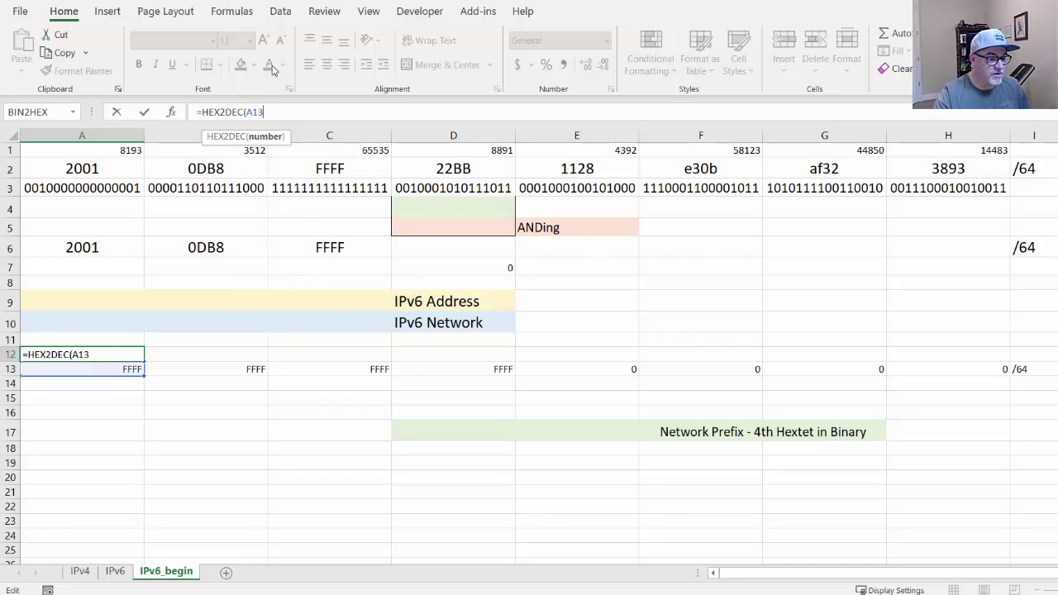
{"action": "type", "text": ")"}
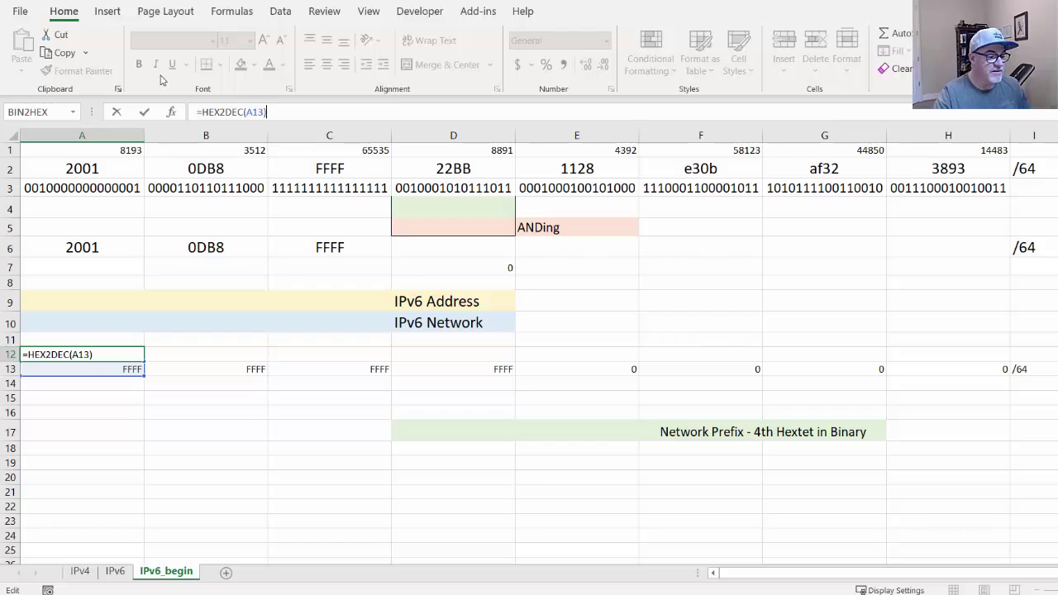
{"action": "left_click", "coordinate": [144, 116]}
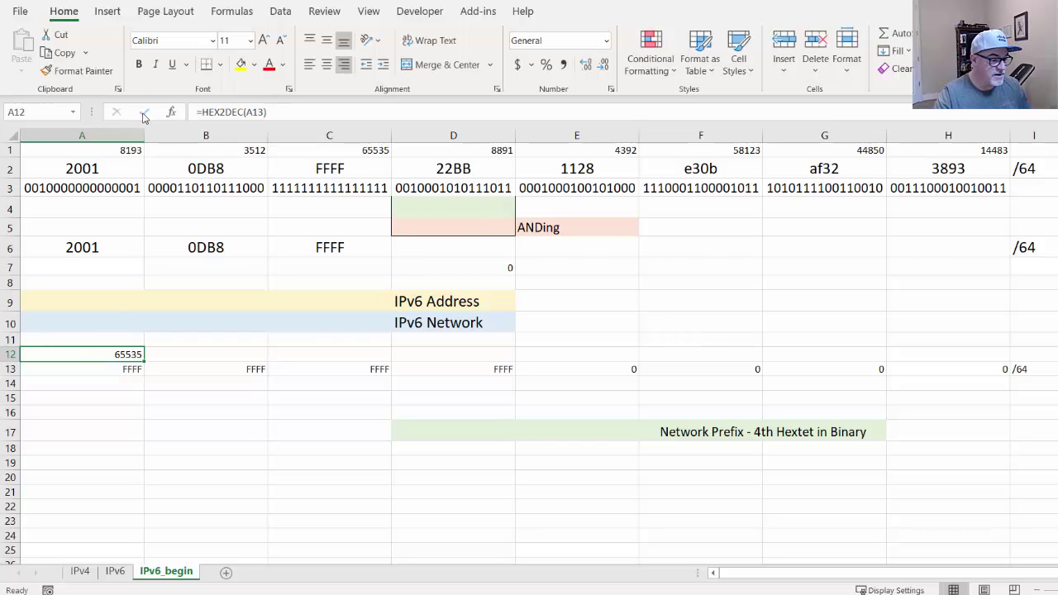
Fill the HEX2DEC formula from A12 across through H12 to convert all the mask hextets to decimal
{"action": "left_click", "coordinate": [114, 369]}
{"action": "left_click", "coordinate": [114, 353]}
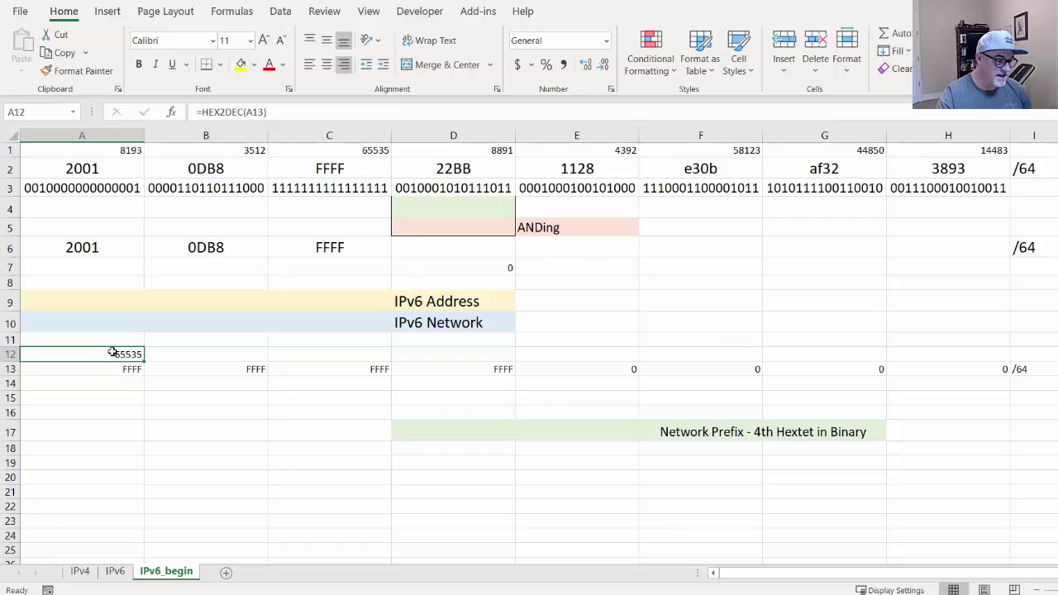
{"action": "left_click_drag", "start_coordinate": [142, 364], "coordinate": [982, 351]}
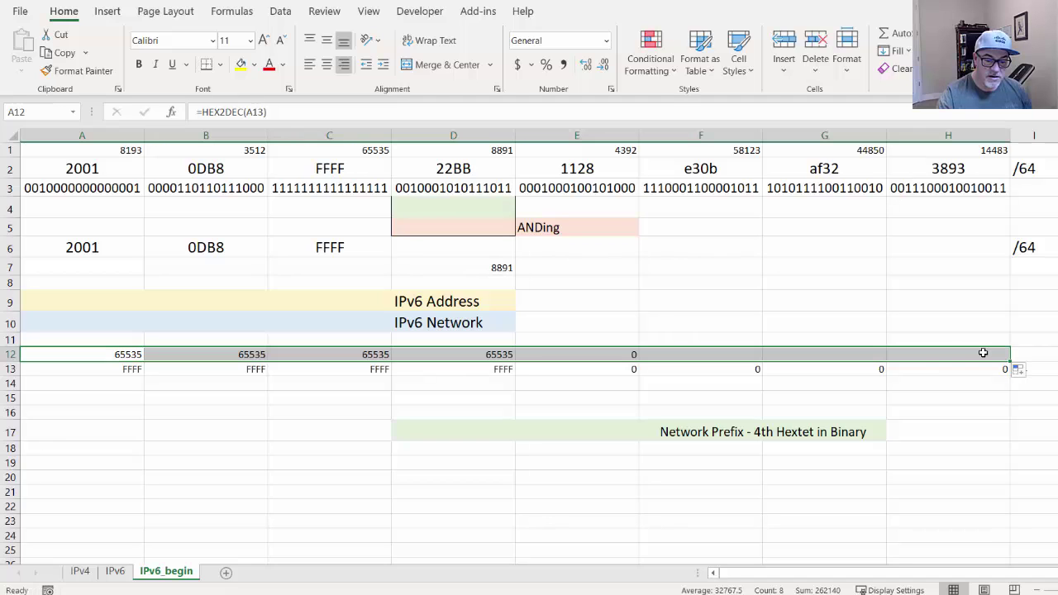
Examine the mask hextets in A13 and B13, the decimal conversion in A12 and the blank cell A4
{"action": "left_click", "coordinate": [124, 368]}
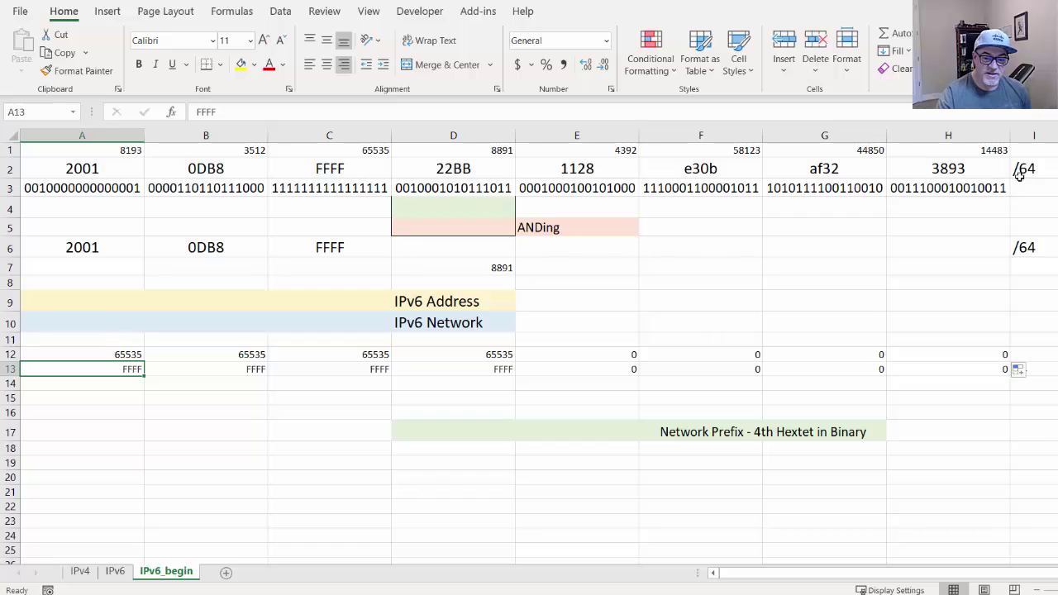
{"action": "left_click", "coordinate": [194, 373]}
{"action": "left_click", "coordinate": [118, 372]}
{"action": "left_click", "coordinate": [206, 354]}
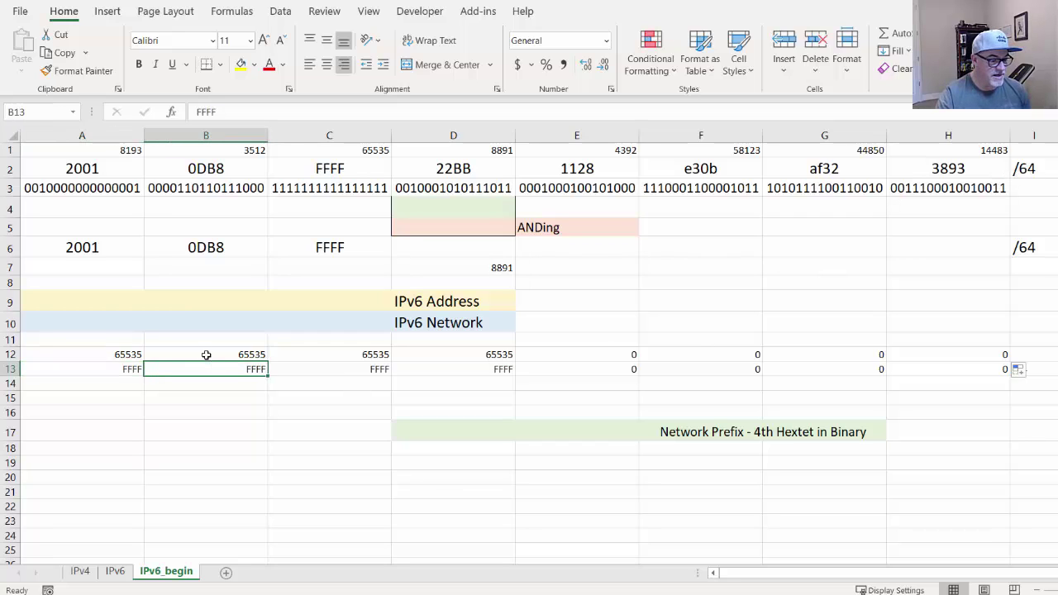
{"action": "left_click", "coordinate": [117, 365]}
{"action": "left_click", "coordinate": [113, 353]}
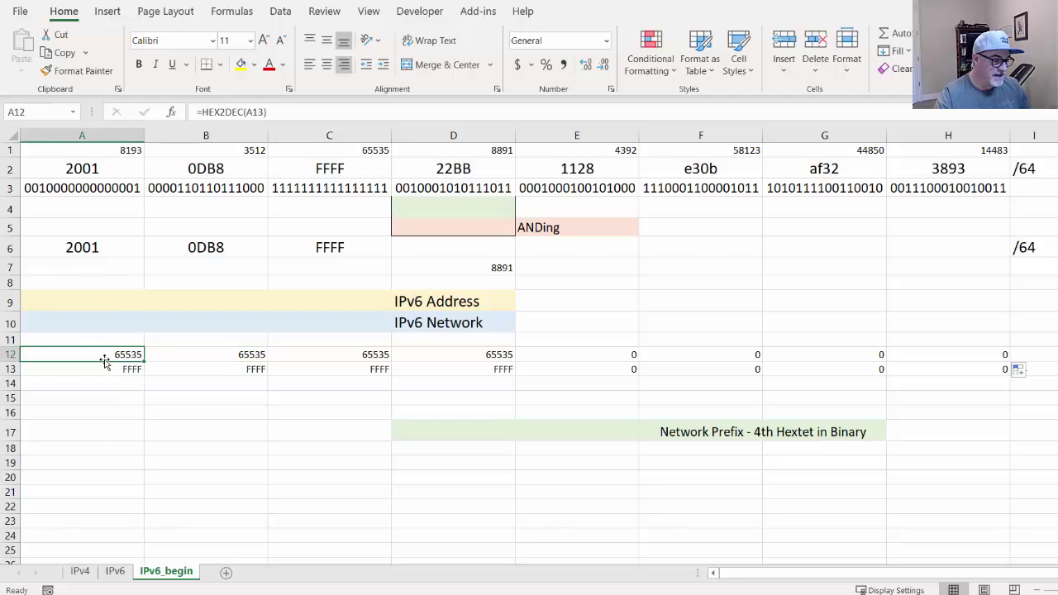
{"action": "left_click", "coordinate": [90, 208]}
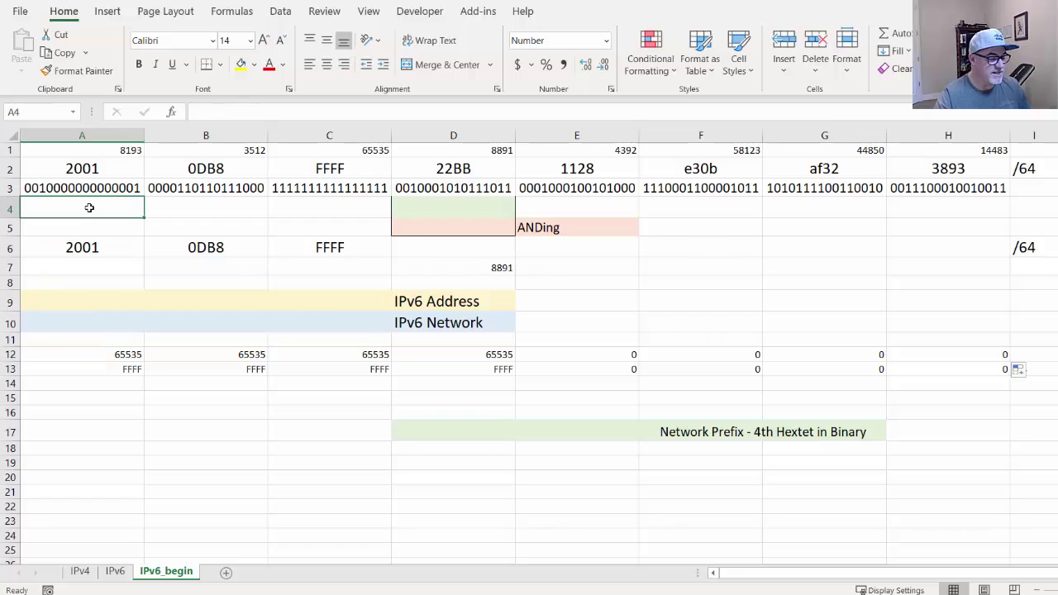
{"action": "left_click", "coordinate": [117, 355]}
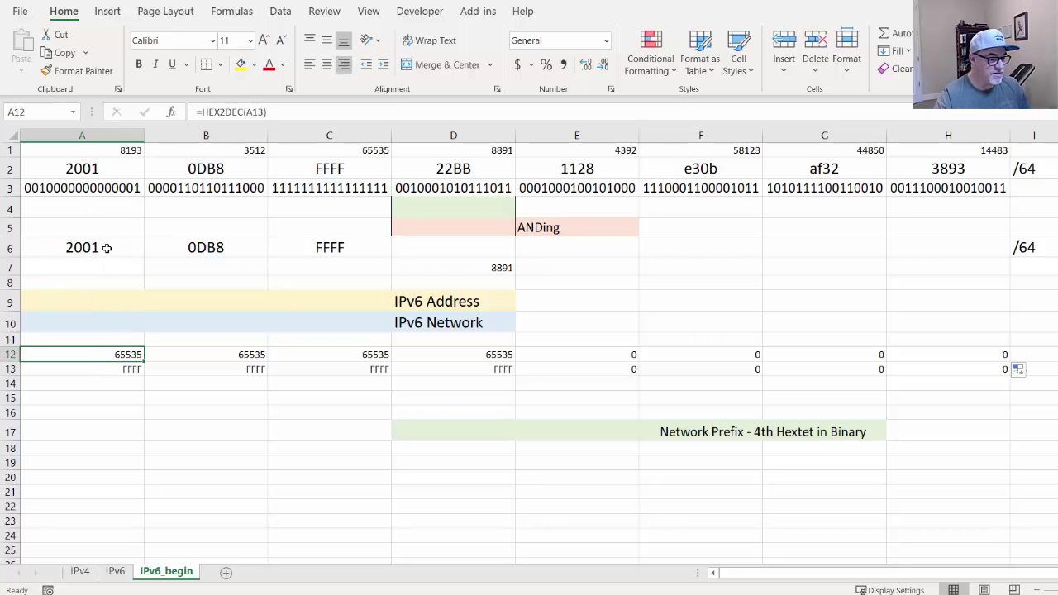
Enter the formula =BASE(A12, 2, 16) in A4 to convert the first mask hextet to 16-digit binary
{"action": "left_click", "coordinate": [100, 203]}
{"action": "left_click", "coordinate": [196, 110]}
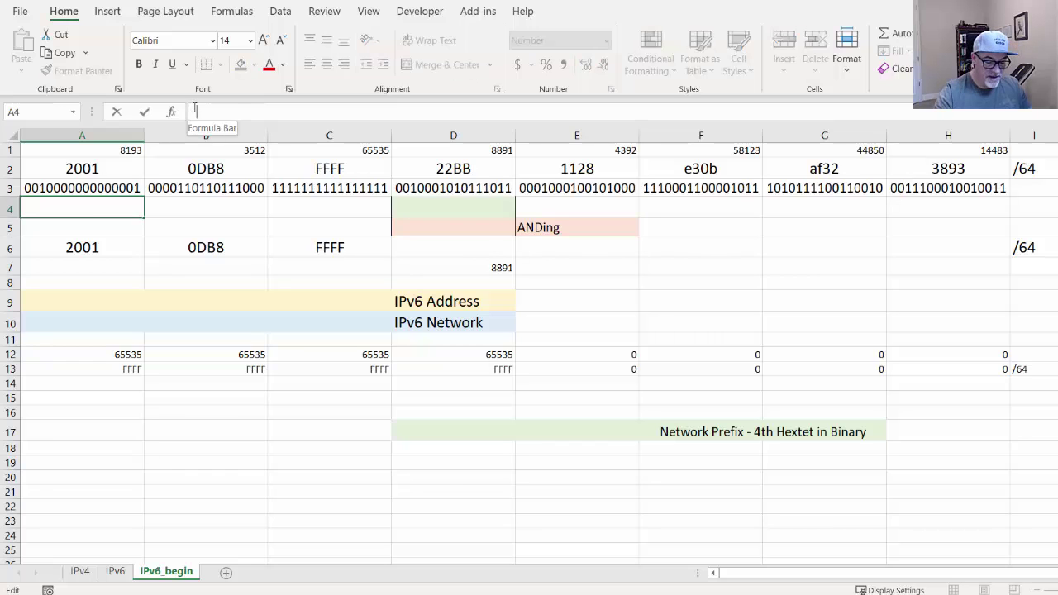
{"action": "type", "text": "="}
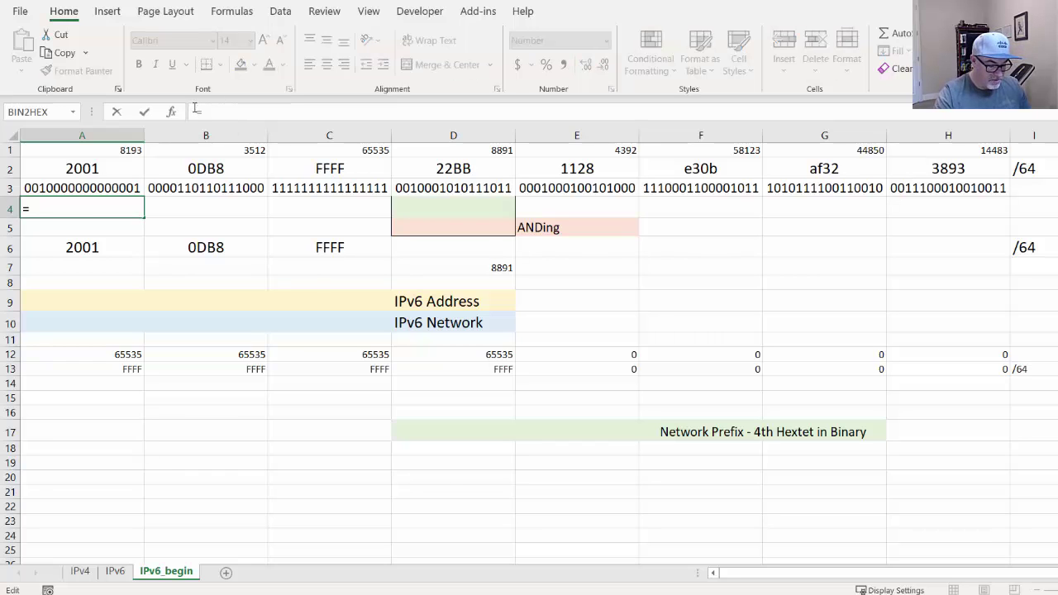
{"action": "type", "text": "BASE "}
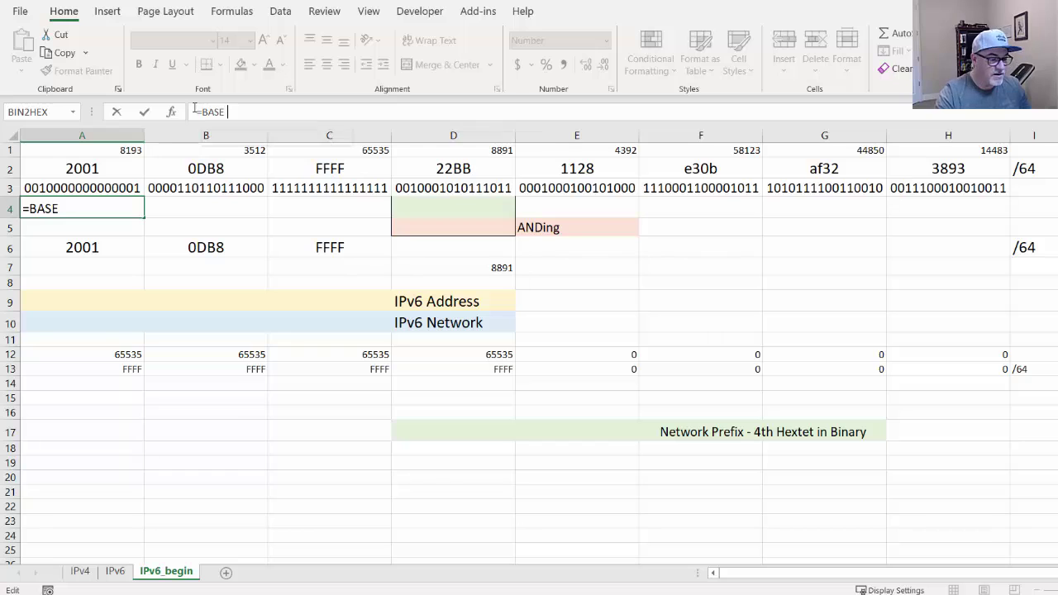
{"action": "type", "text": "(A"}
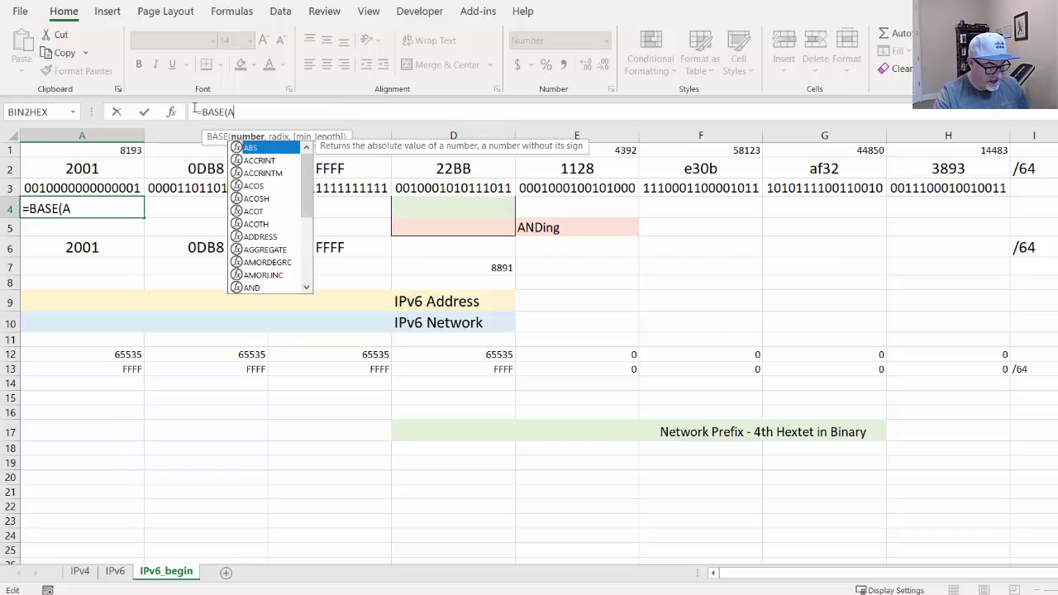
{"action": "type", "text": "12,"}
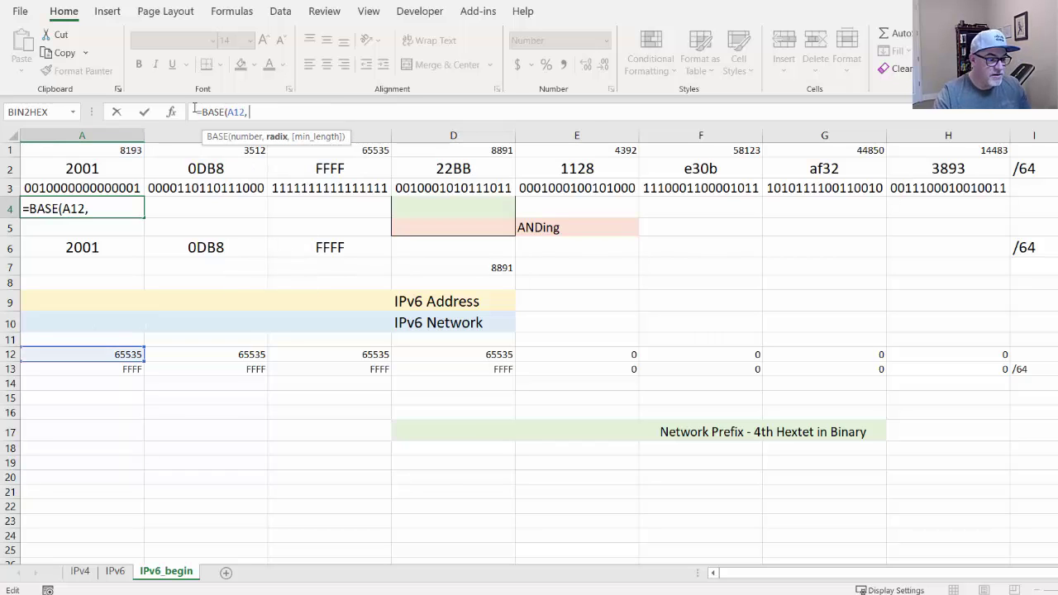
{"action": "type", "text": " 2,"}
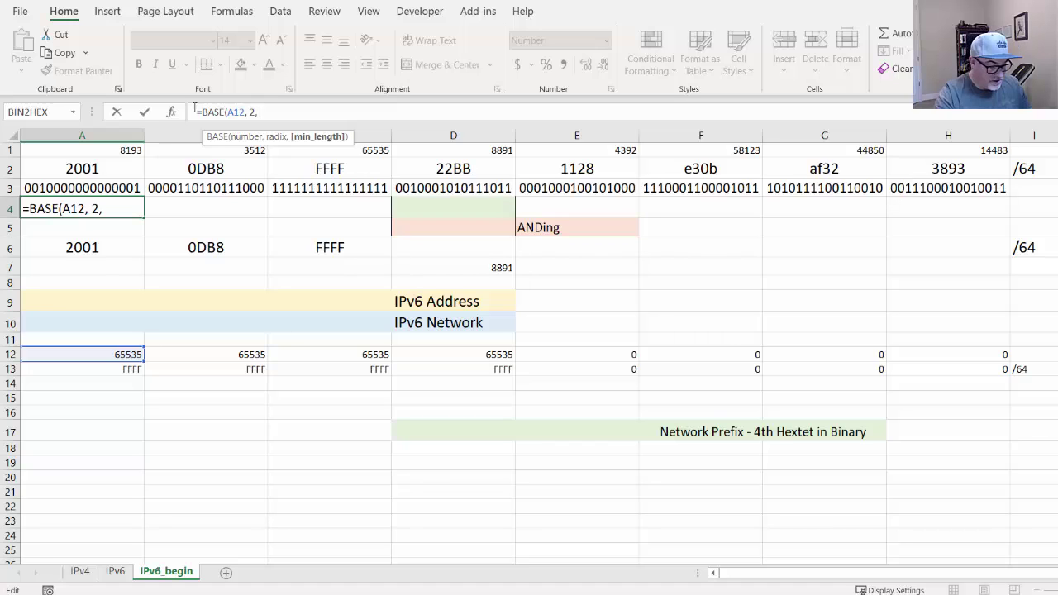
{"action": "type", "text": " 16)"}
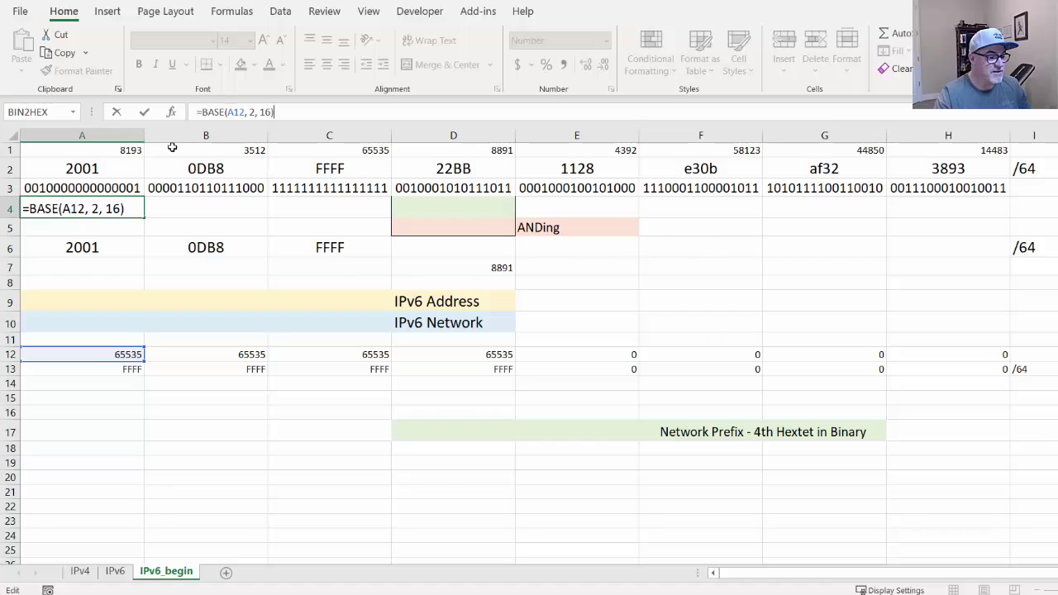
{"action": "left_click", "coordinate": [144, 113]}
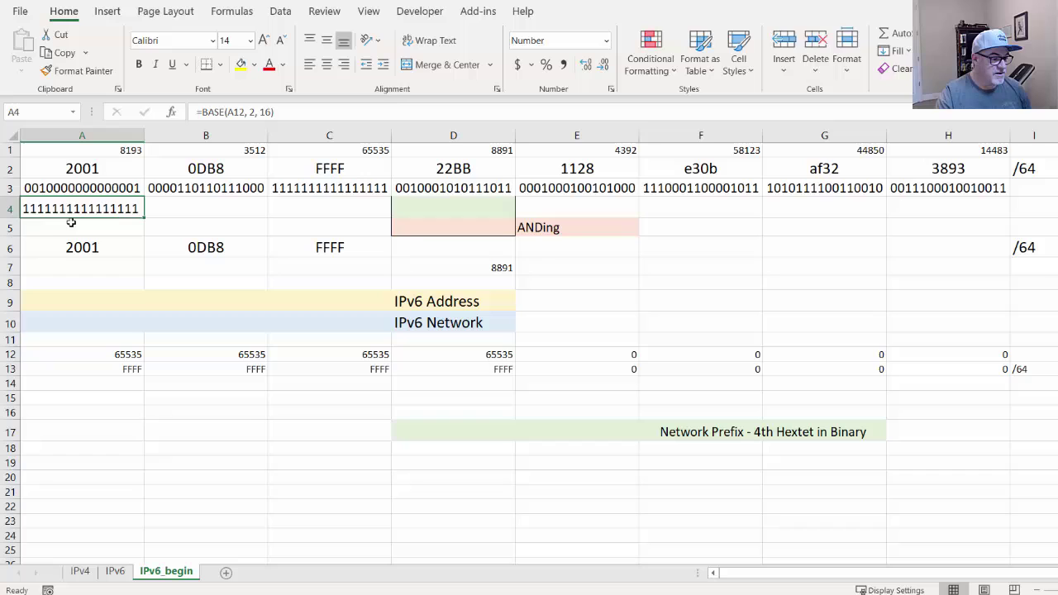
Check the source cells A12 and A13, and fill the BASE formula from A4 across through H4
{"action": "left_click", "coordinate": [104, 353]}
{"action": "left_click", "coordinate": [105, 370]}
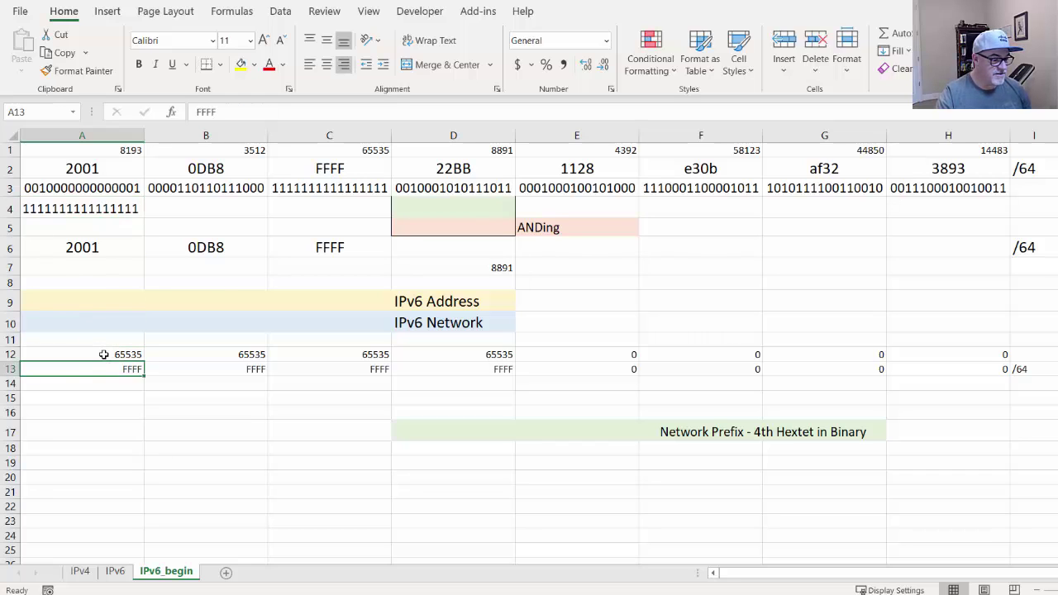
{"action": "left_click", "coordinate": [104, 354]}
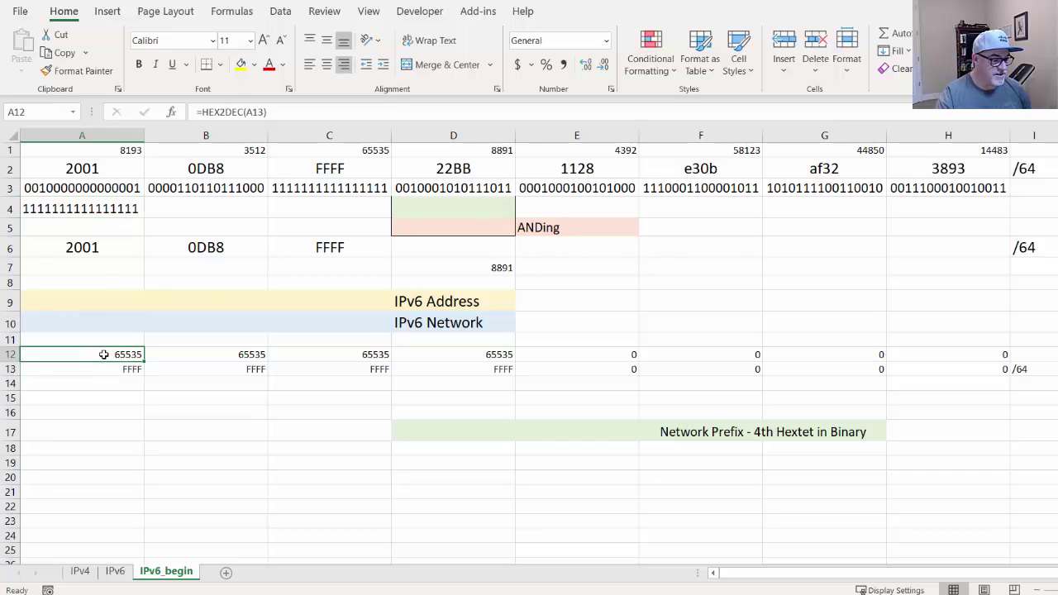
{"action": "left_click", "coordinate": [90, 212]}
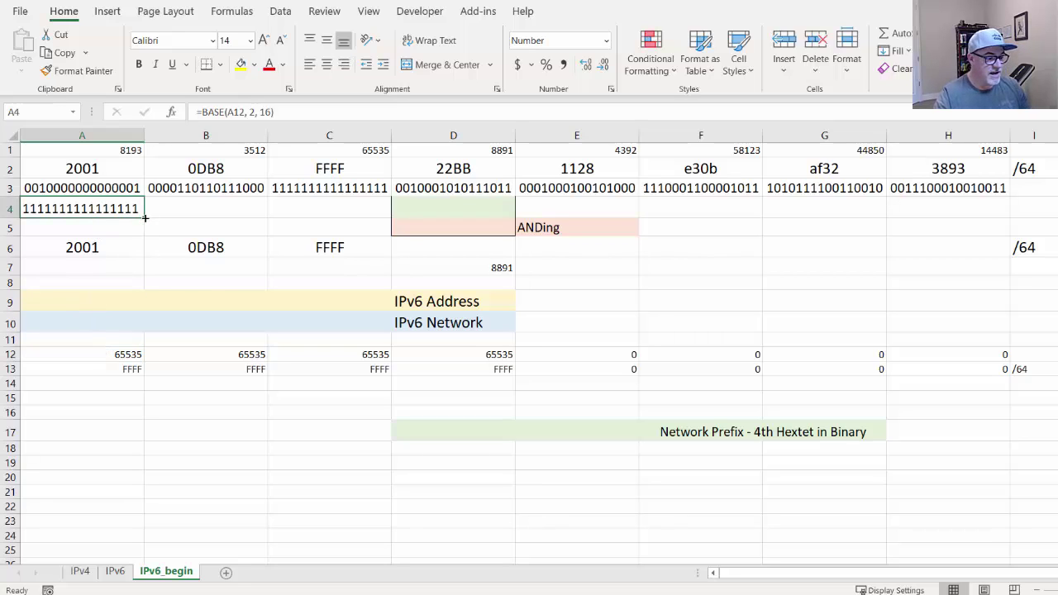
{"action": "left_click_drag", "start_coordinate": [144, 215], "coordinate": [590, 210]}
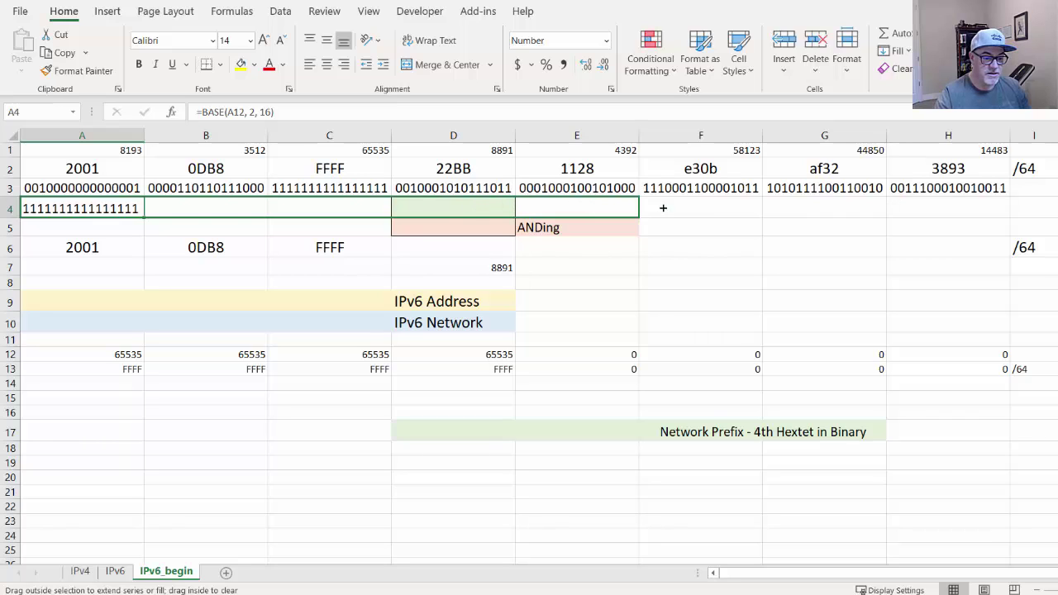
{"action": "left_click_drag", "start_coordinate": [663, 208], "coordinate": [724, 210]}
{"action": "left_click_drag", "start_coordinate": [839, 212], "coordinate": [968, 212]}
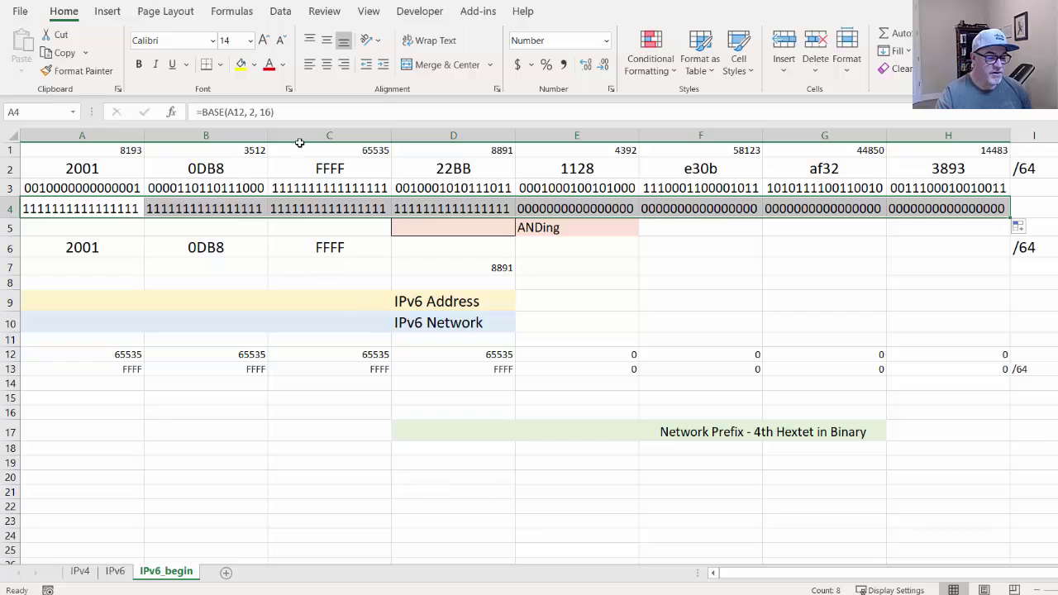
Examine the fourth hextet's binary values in D3 and D4, the ANDing cell D5 and the decimal values in D1 and D12
{"action": "left_click", "coordinate": [470, 189]}
{"action": "left_click", "coordinate": [472, 208]}
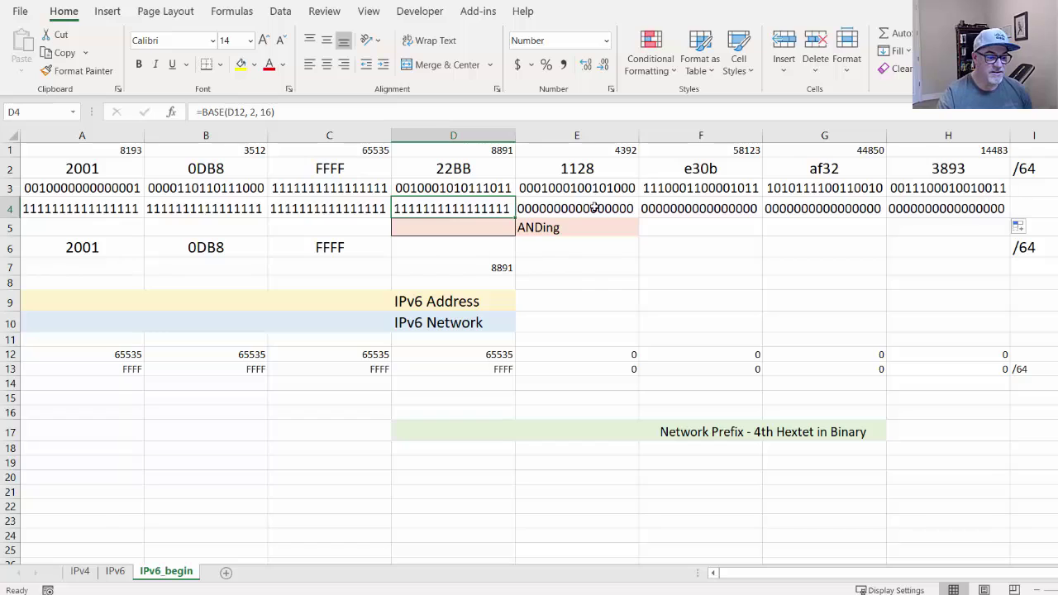
{"action": "left_click", "coordinate": [462, 188]}
{"action": "left_click", "coordinate": [461, 208]}
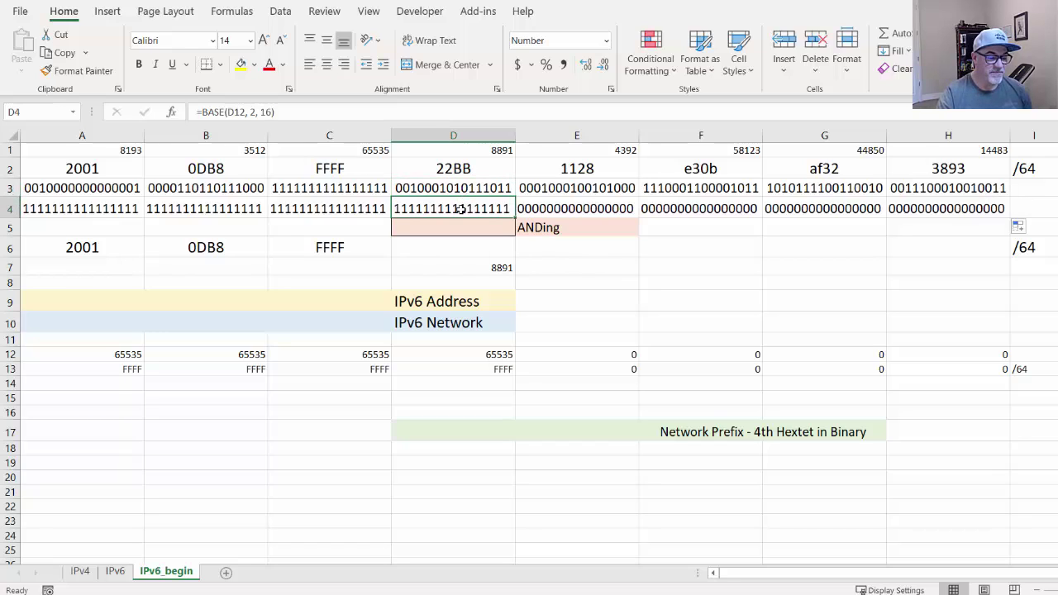
{"action": "key", "text": "Return"}
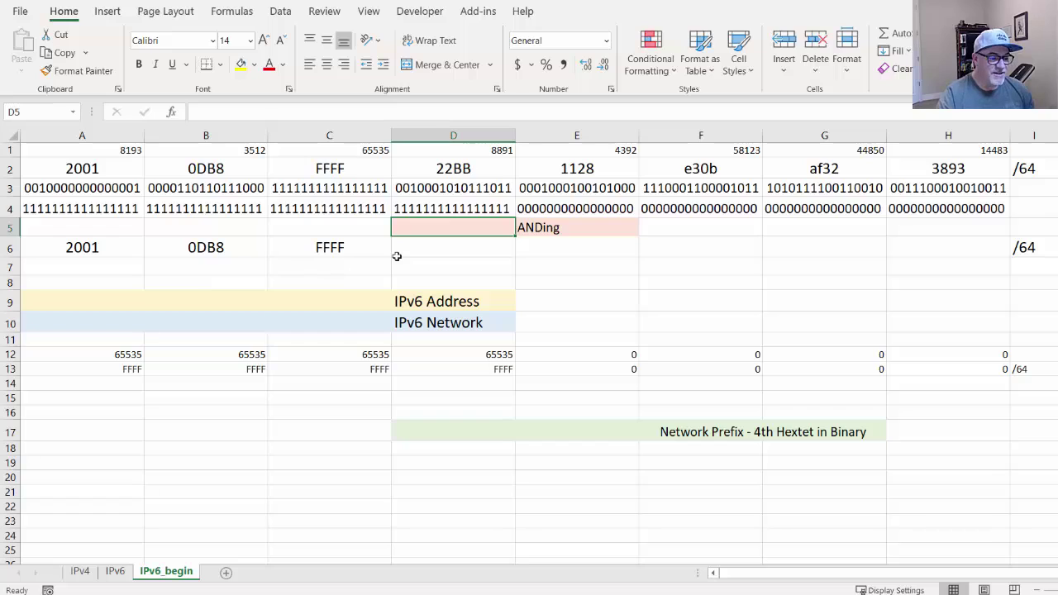
{"action": "left_click", "coordinate": [452, 189]}
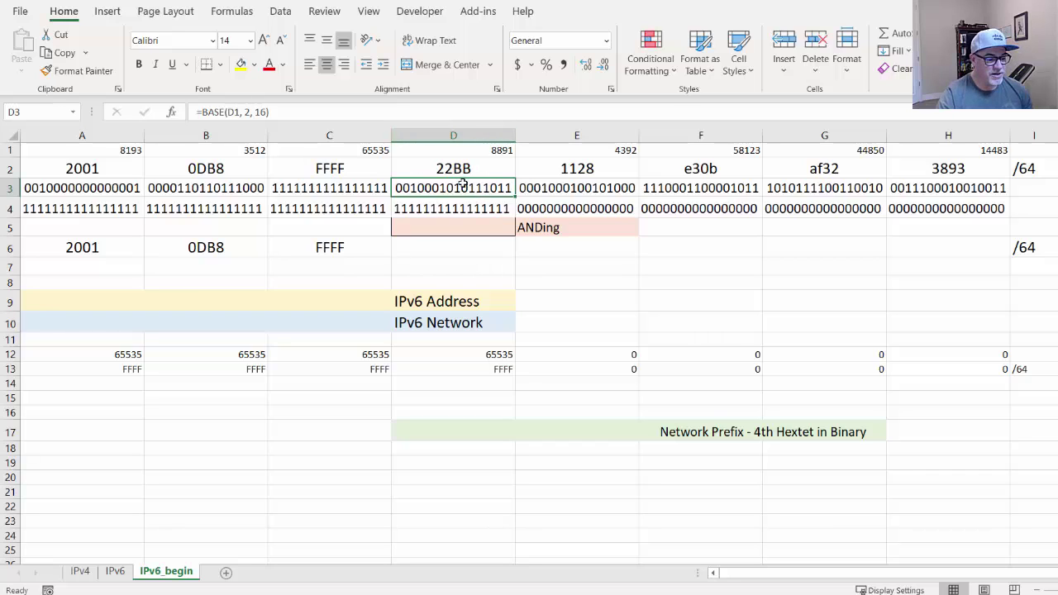
{"action": "left_click", "coordinate": [454, 209]}
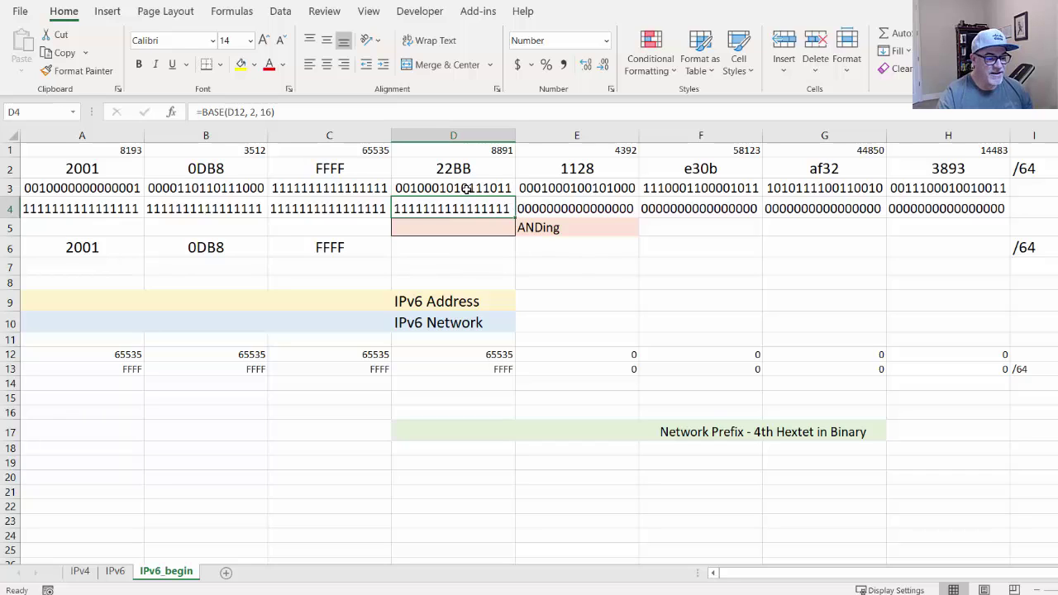
{"action": "left_click", "coordinate": [457, 227]}
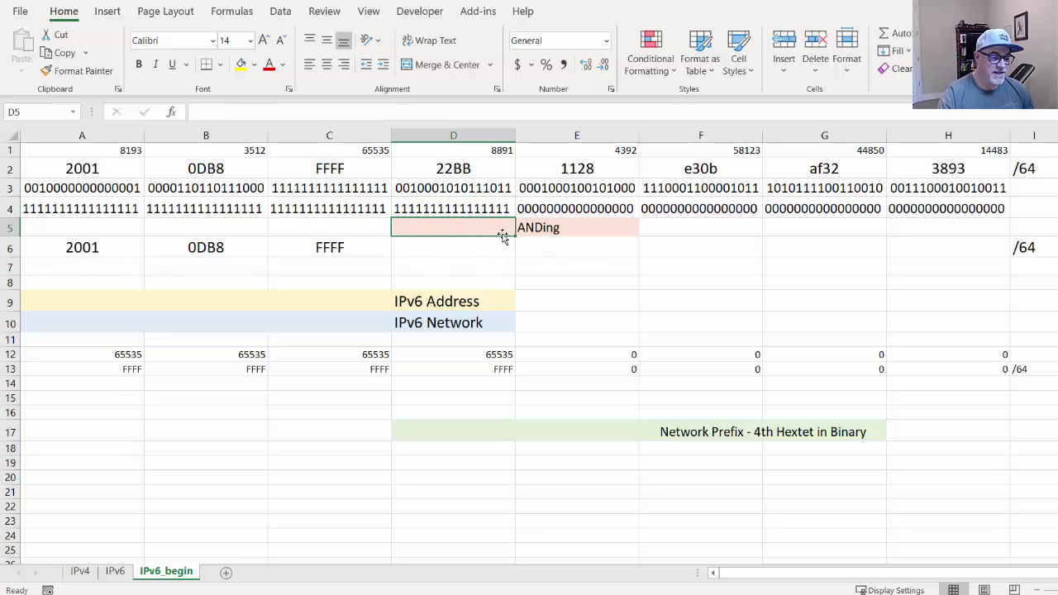
{"action": "left_click", "coordinate": [454, 150]}
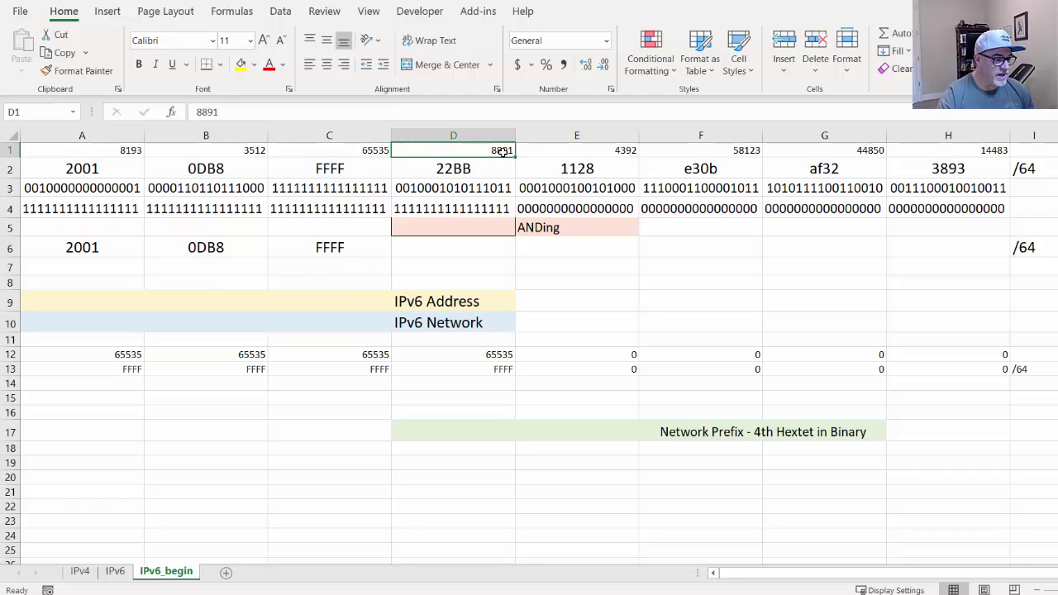
{"action": "left_click", "coordinate": [466, 355]}
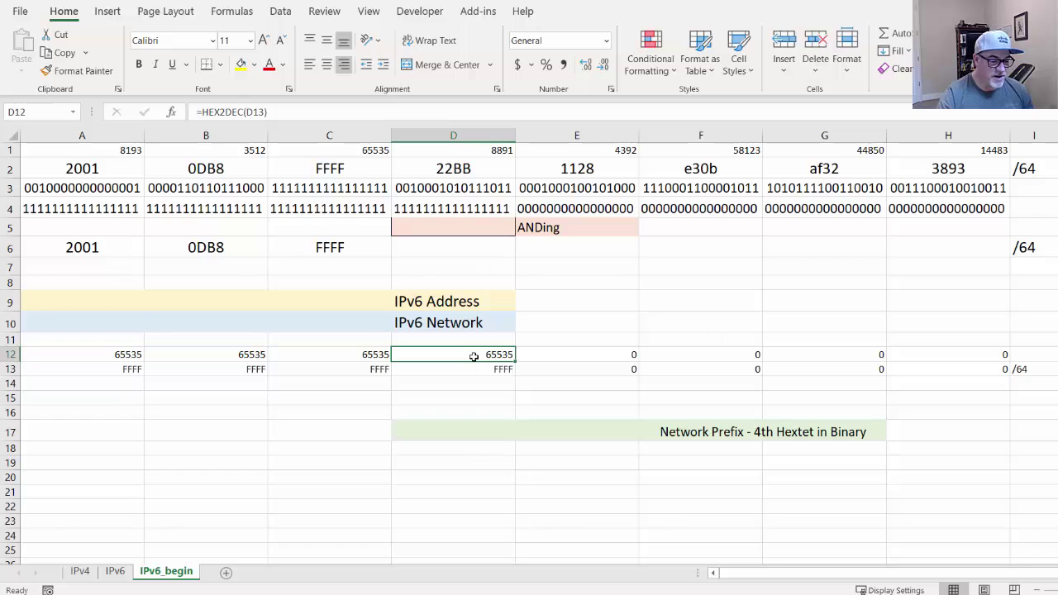
{"action": "left_click", "coordinate": [479, 152]}
{"action": "left_click", "coordinate": [479, 354]}
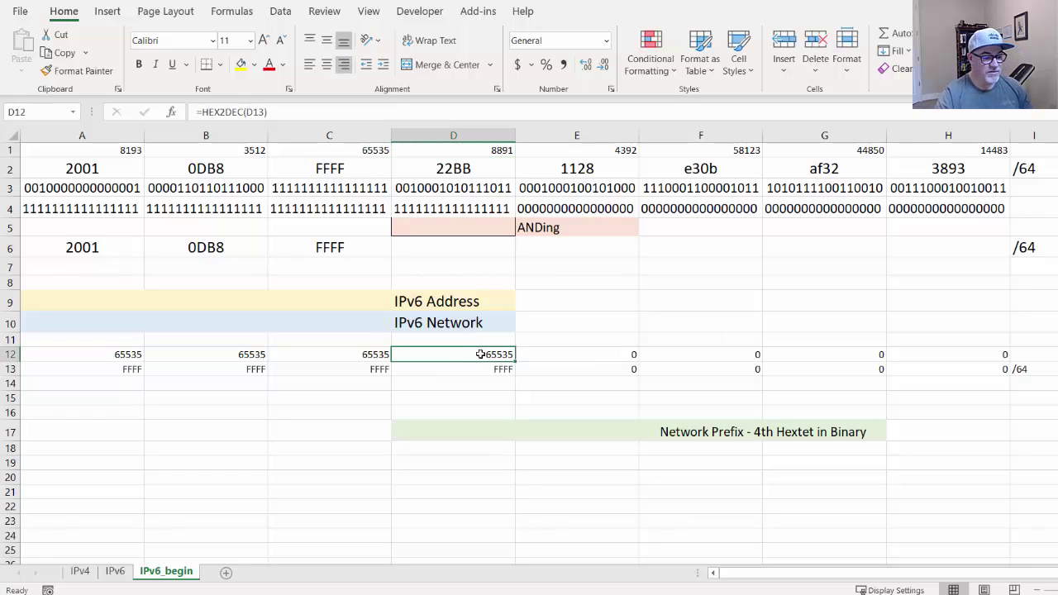
Enter the formula =BITAND(D1,D12) in D7 to AND the decimal values of the fourth address and mask hextets
{"action": "left_click", "coordinate": [458, 267]}
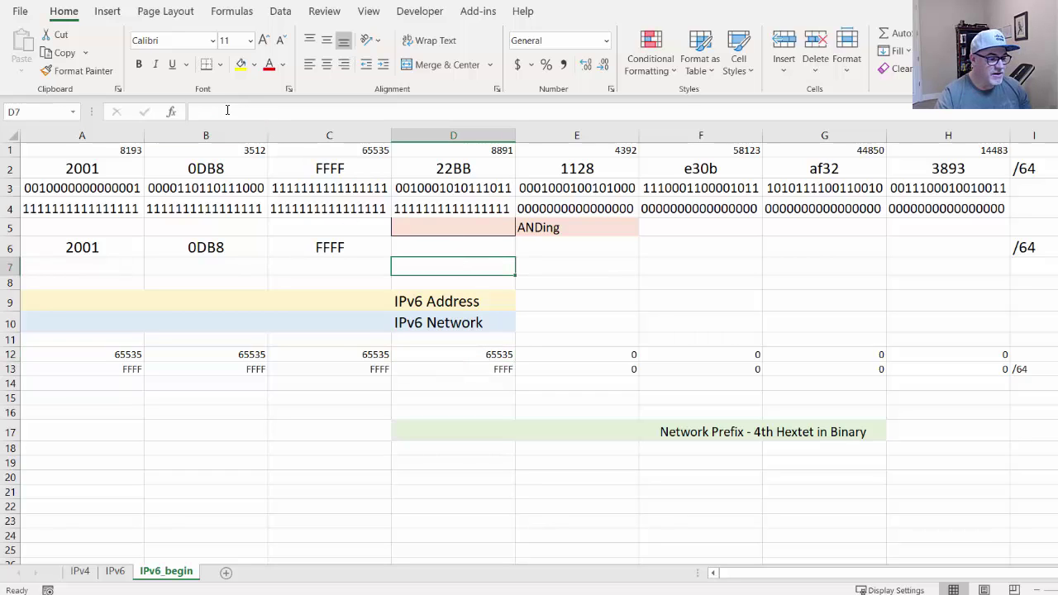
{"action": "left_click", "coordinate": [226, 111]}
{"action": "type", "text": "="}
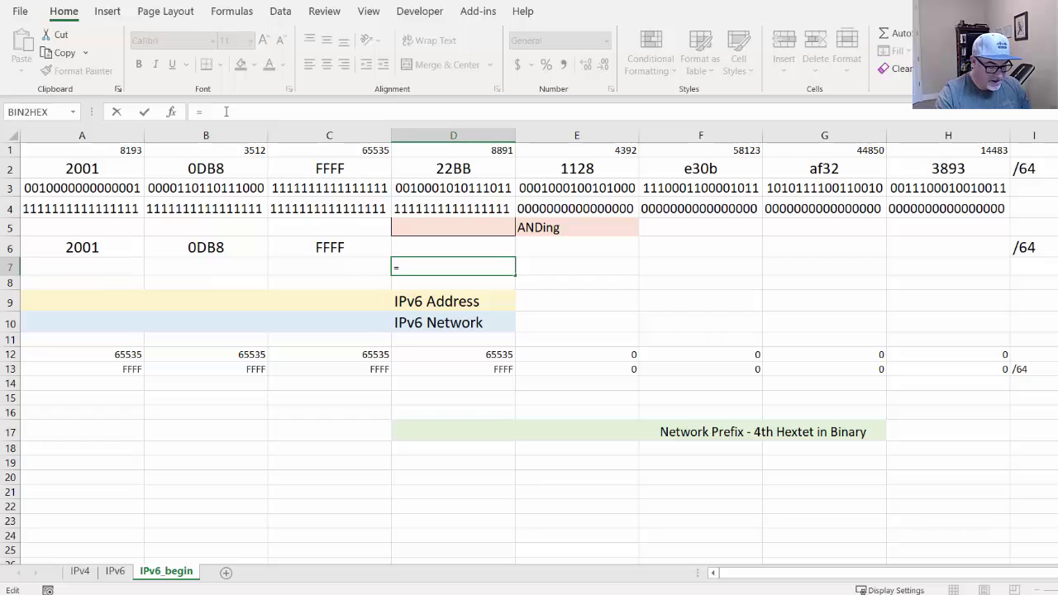
{"action": "type", "text": "BIT"}
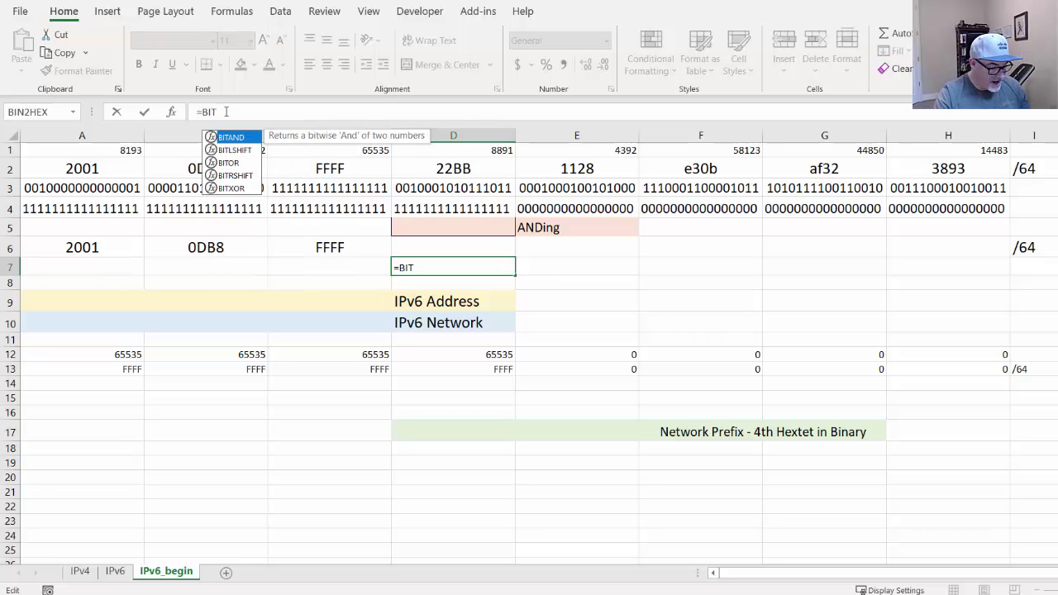
{"action": "type", "text": "AND"}
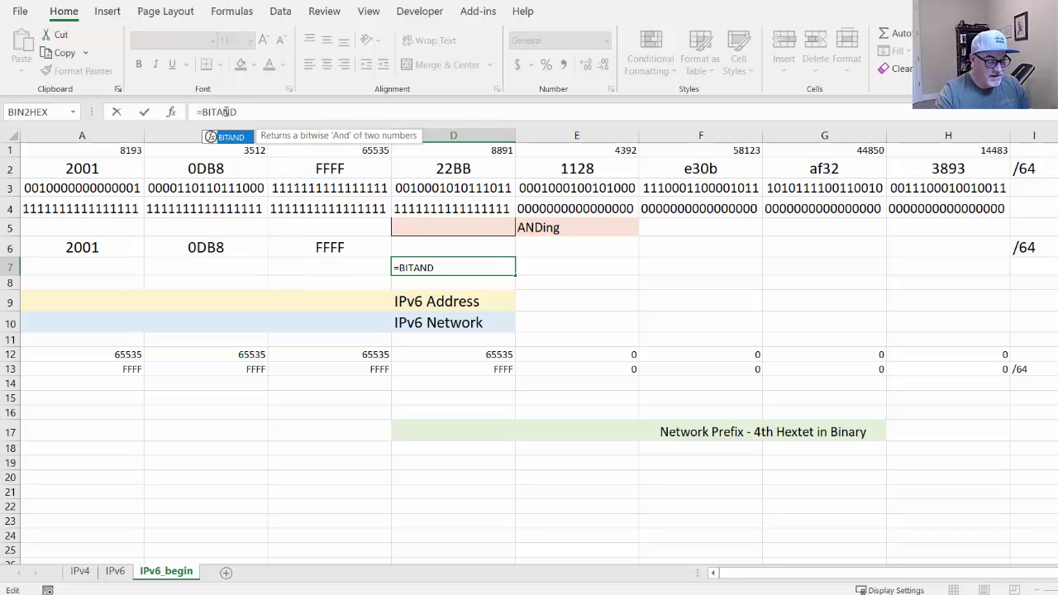
{"action": "type", "text": "(D1"}
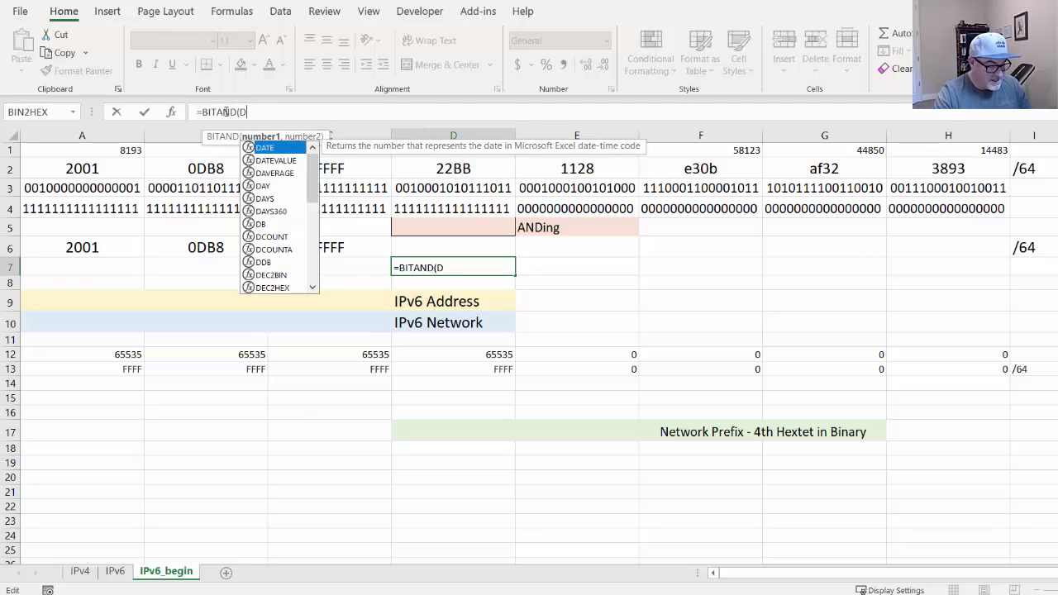
{"action": "type", "text": ","}
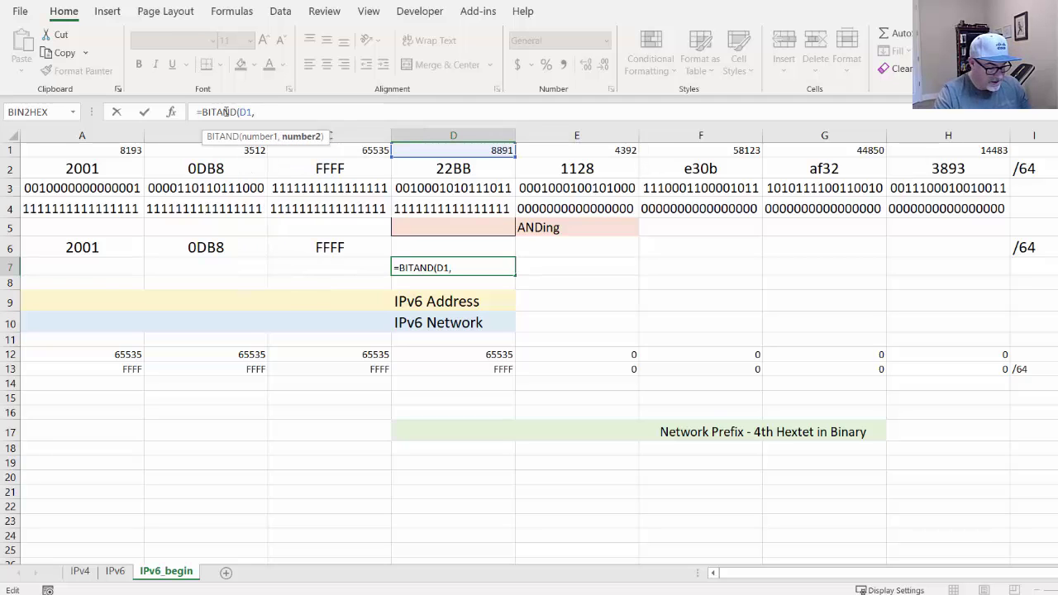
{"action": "type", "text": "D12"}
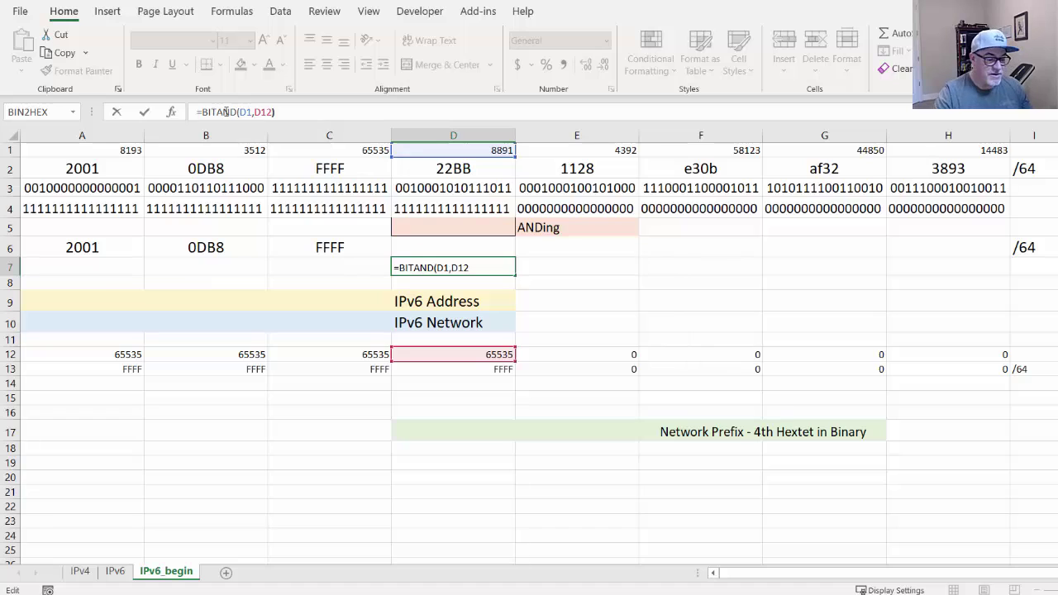
{"action": "type", "text": ")"}
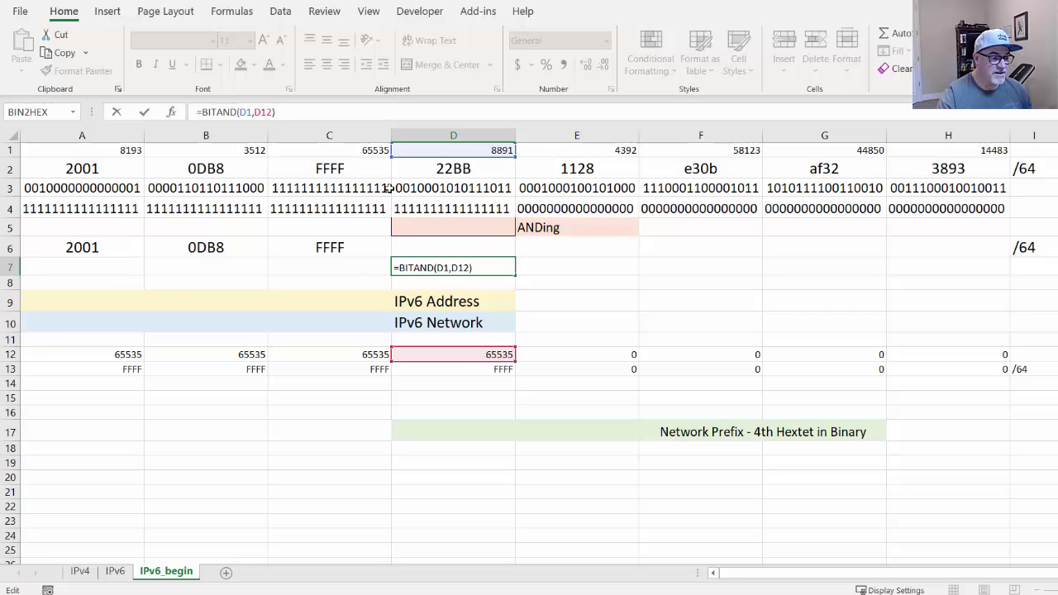
{"action": "left_click", "coordinate": [143, 116]}
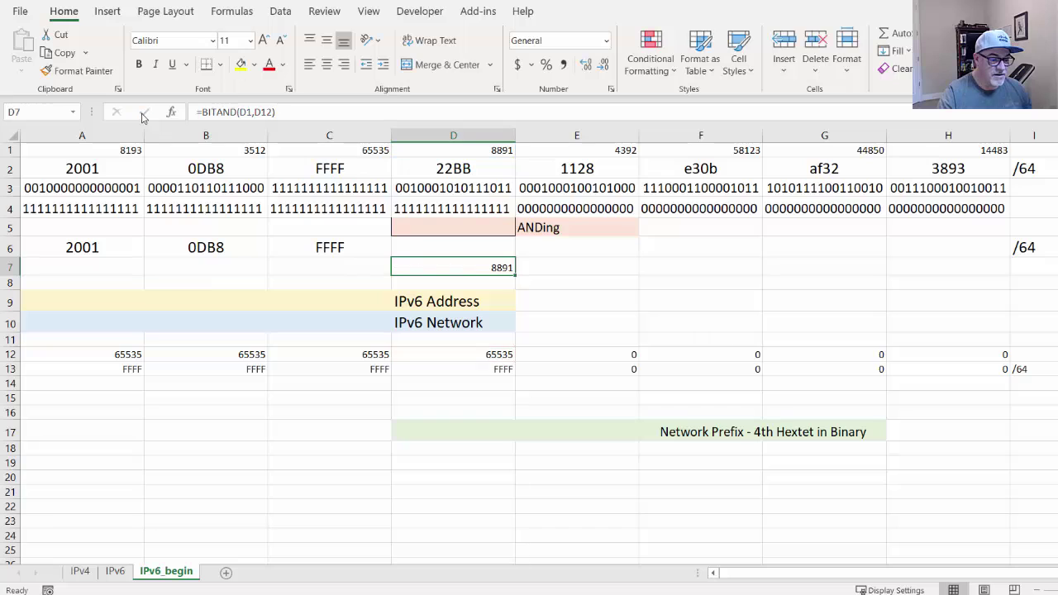
Enter the formula =DEC2HEX(D7, 4) in D6 to convert the ANDed fourth hextet to four-digit hexadecimal
{"action": "left_click", "coordinate": [471, 248]}
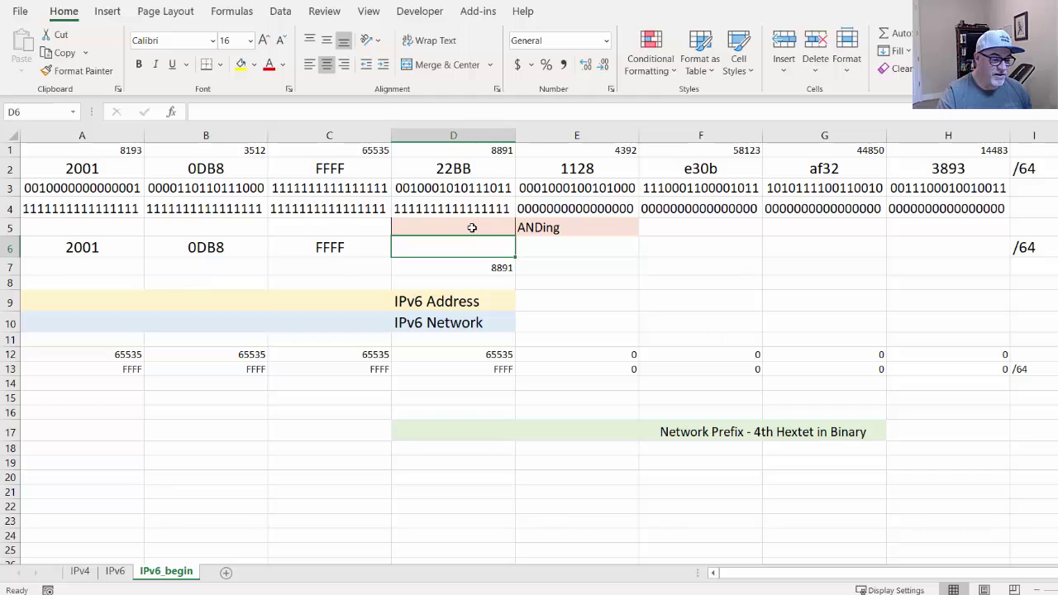
{"action": "left_click", "coordinate": [471, 230]}
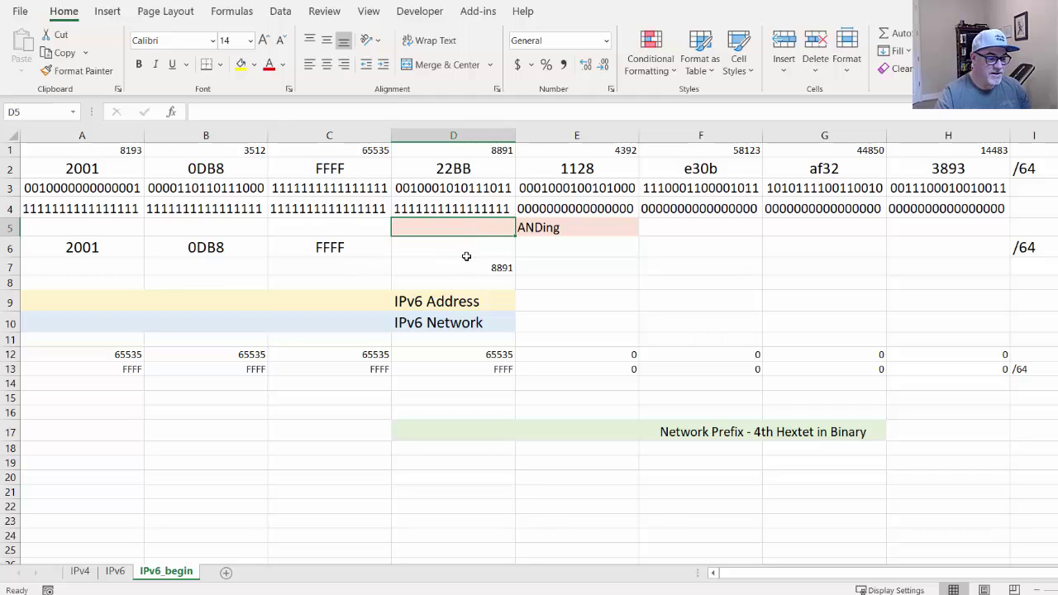
{"action": "left_click", "coordinate": [463, 250]}
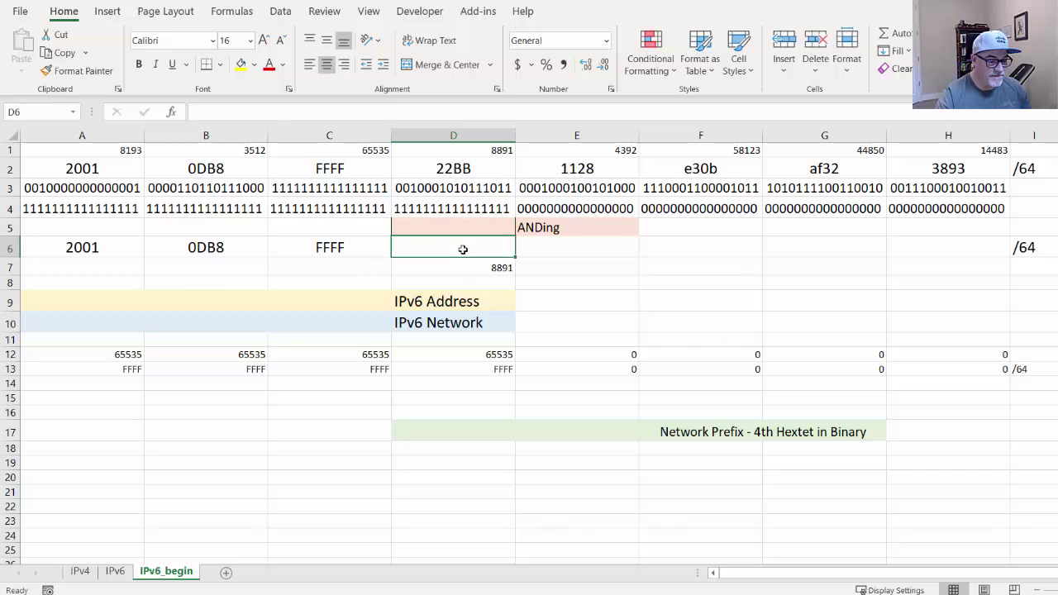
{"action": "left_click", "coordinate": [314, 110]}
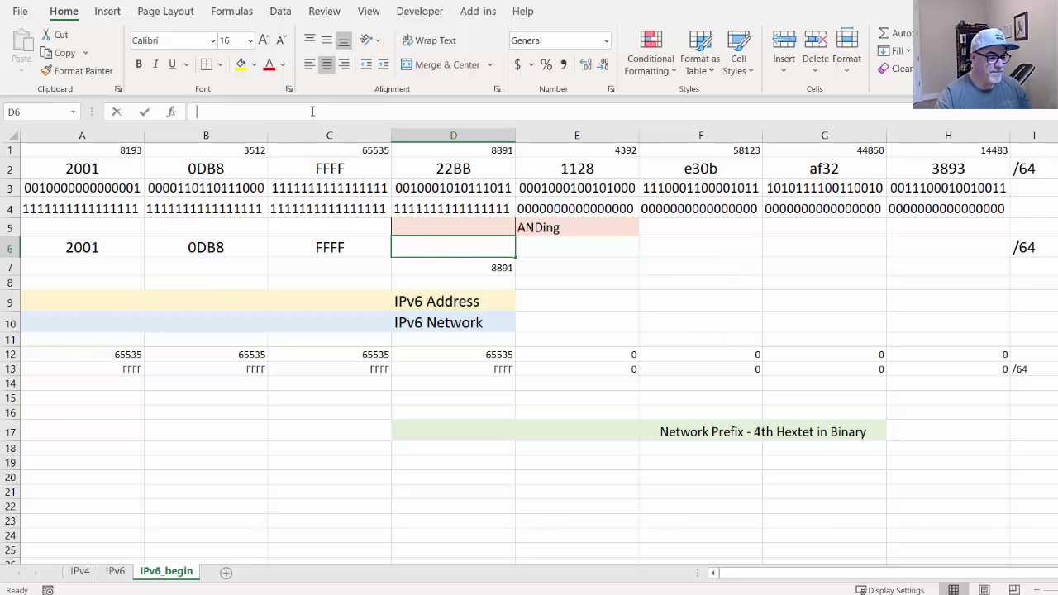
{"action": "type", "text": "=DE"}
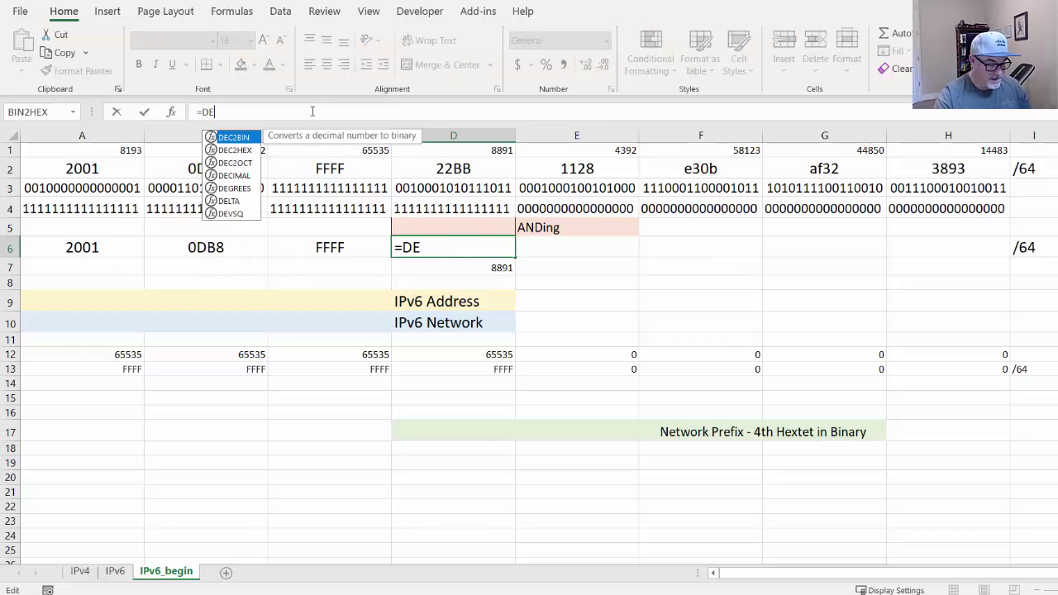
{"action": "type", "text": "C2HEX"}
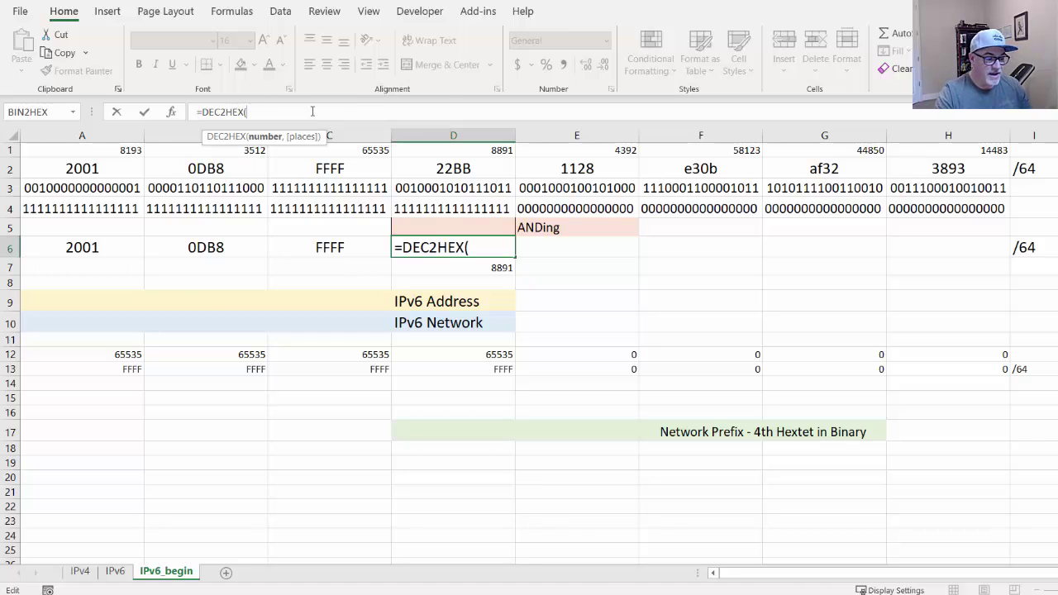
{"action": "type", "text": "("}
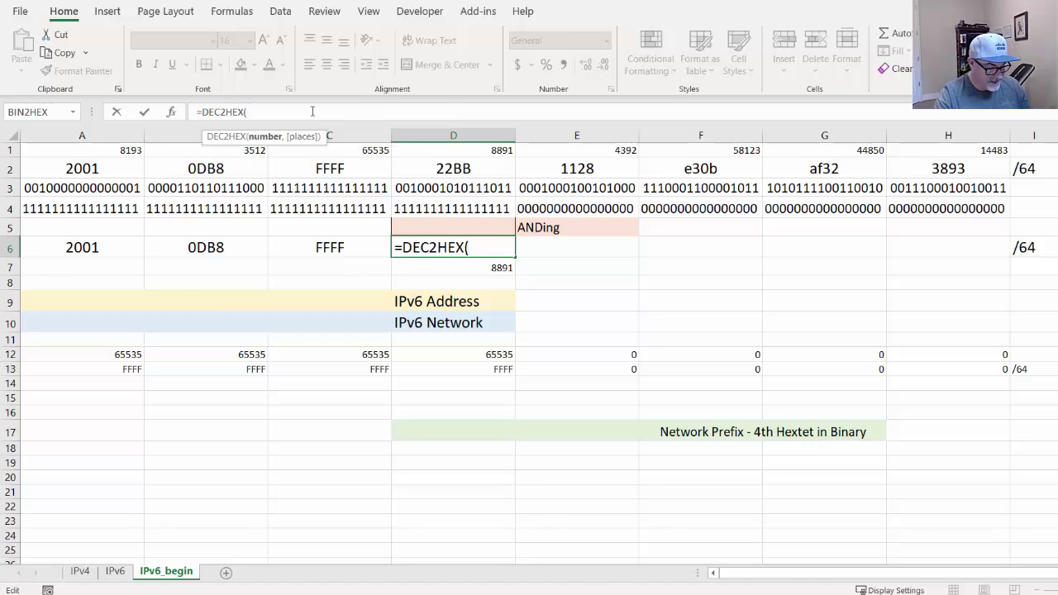
{"action": "type", "text": "D7"}
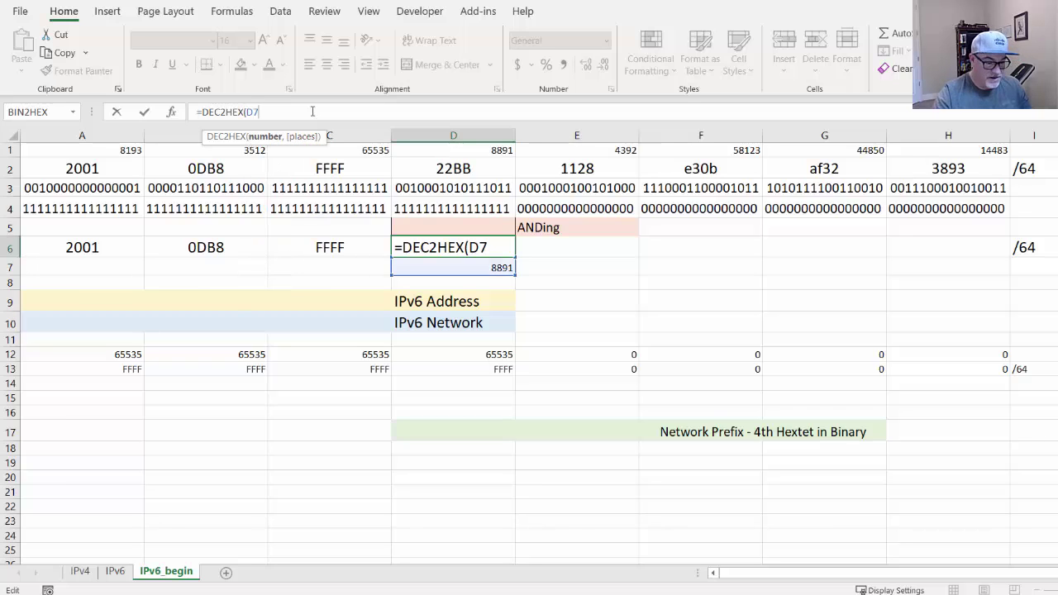
{"action": "type", "text": ","}
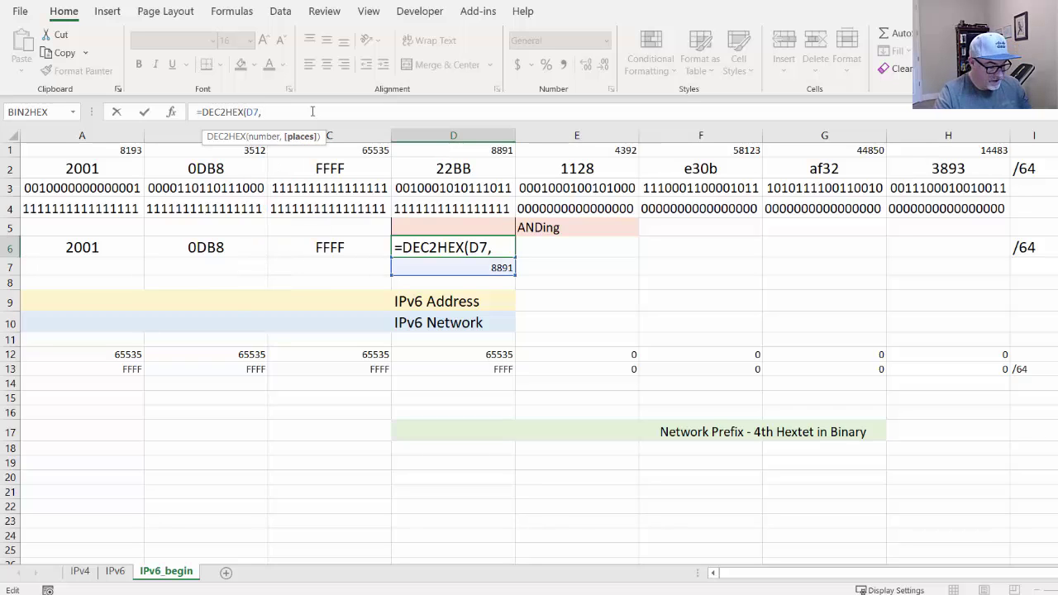
{"action": "type", "text": " 4"}
{"action": "type", "text": ")"}
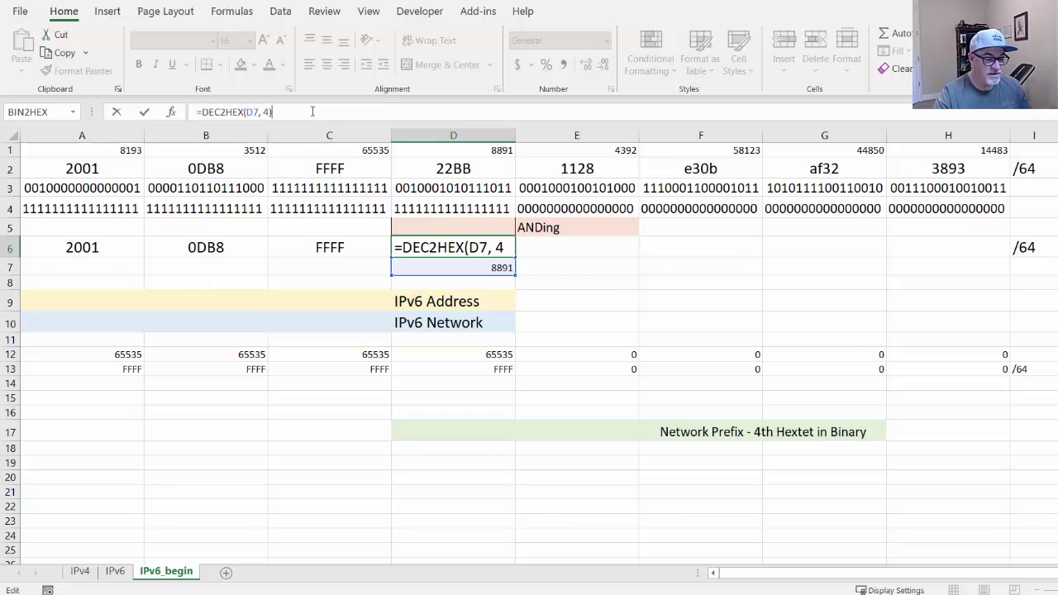
{"action": "left_click", "coordinate": [143, 111]}
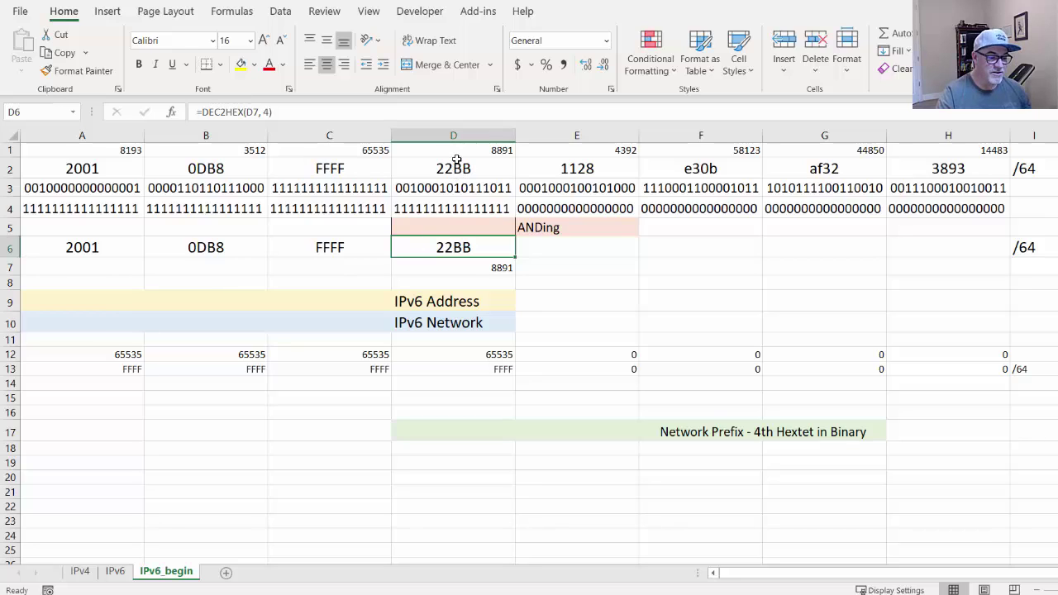
Enter the formula =BASE(D7, 2, 16) in the ANDing cell D5 to show the ANDed hextet as 16-digit binary
{"action": "left_click", "coordinate": [470, 228]}
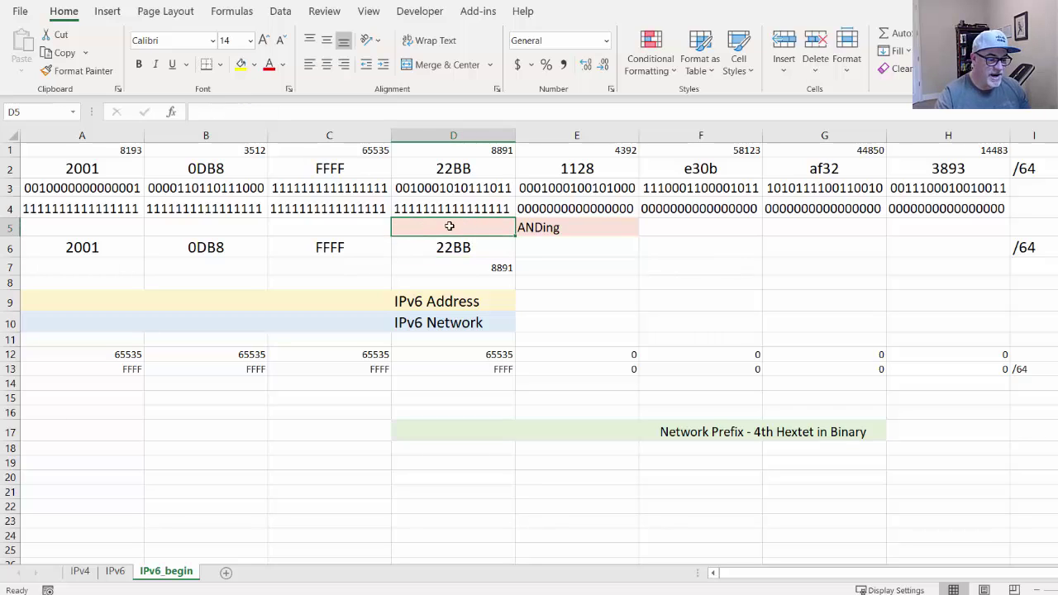
{"action": "left_click", "coordinate": [230, 113]}
{"action": "type", "text": "="}
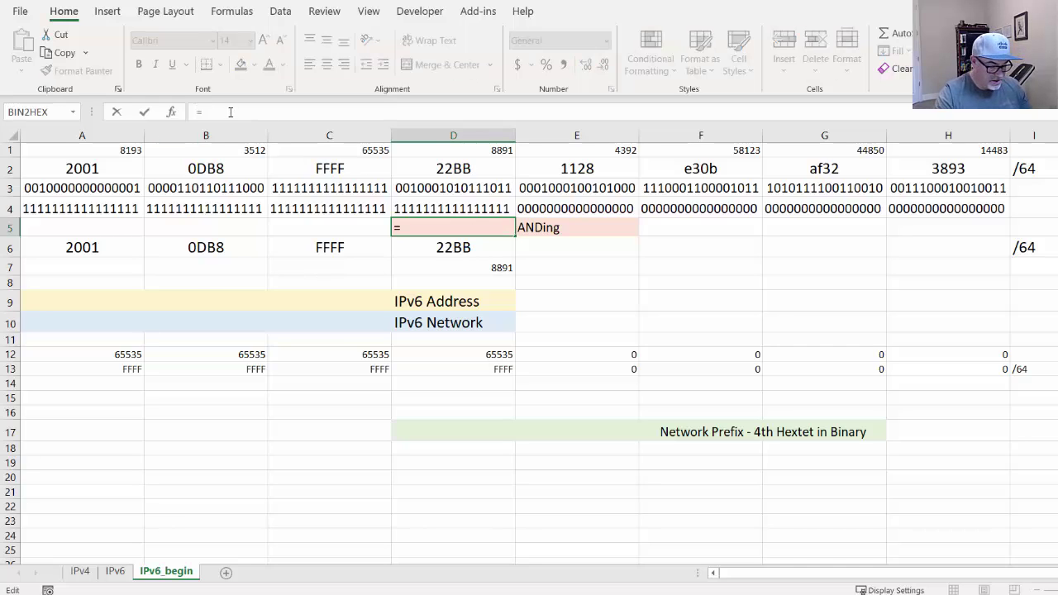
{"action": "type", "text": "BASE("}
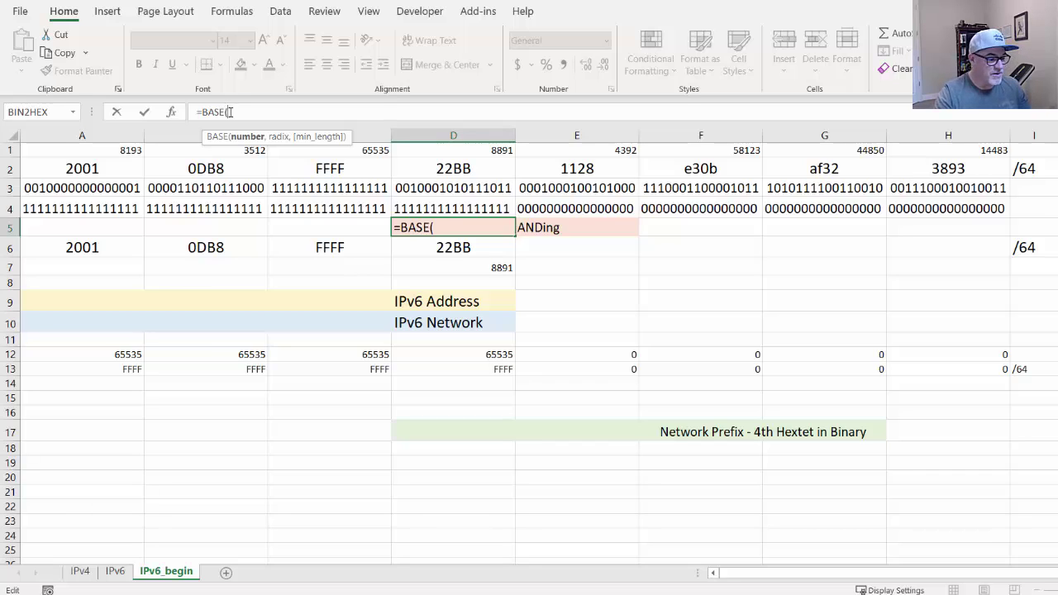
{"action": "type", "text": "D"}
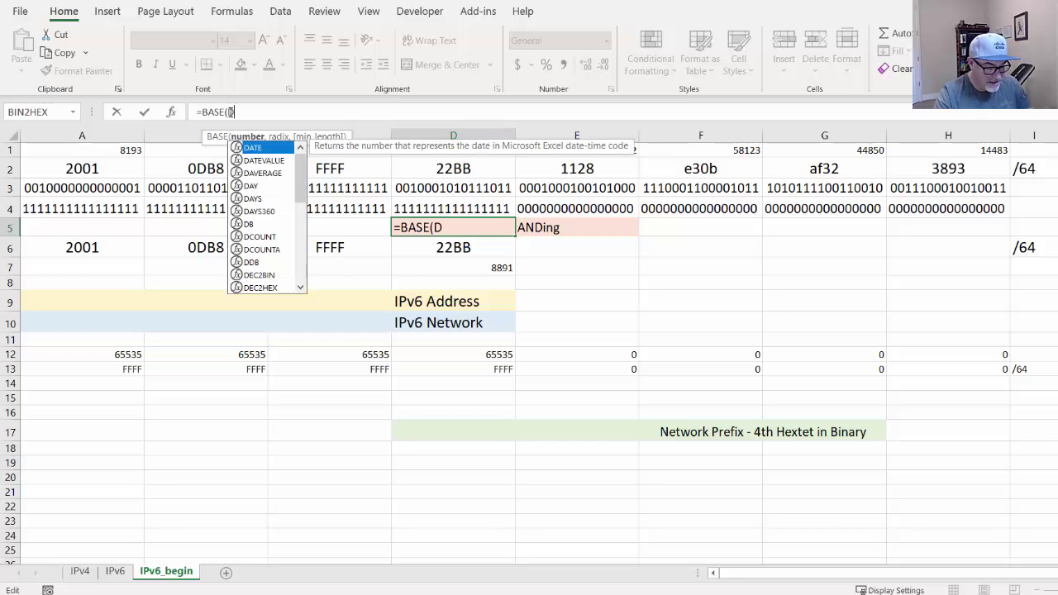
{"action": "type", "text": "7,"}
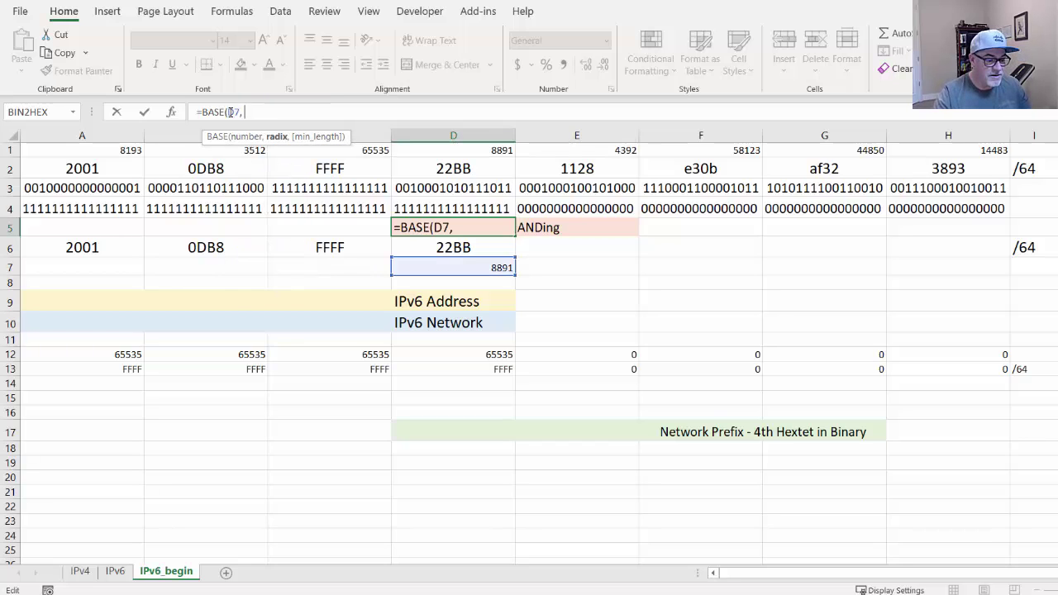
{"action": "type", "text": " 2"}
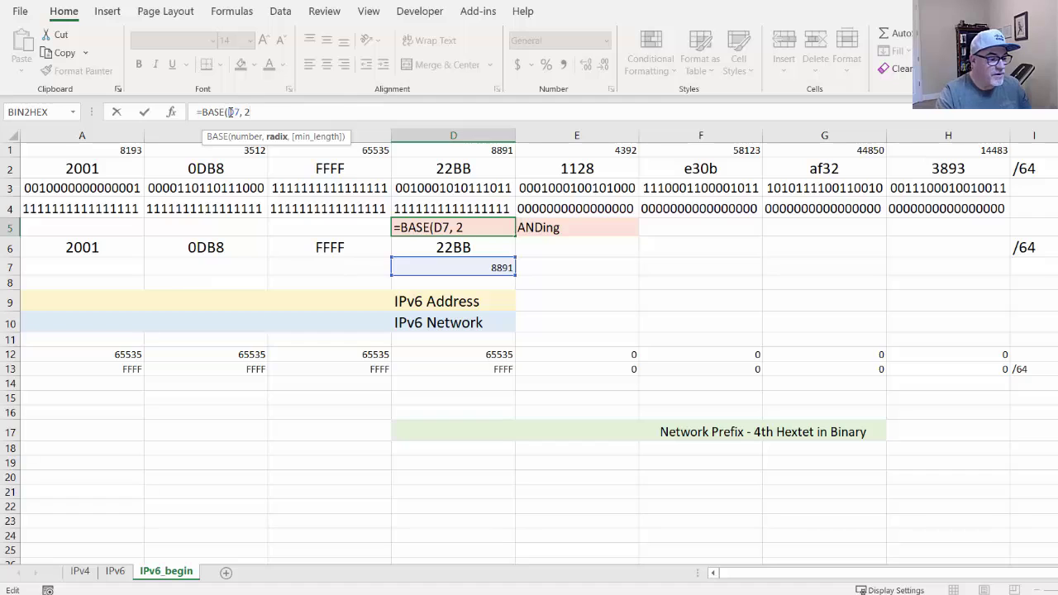
{"action": "type", "text": ","}
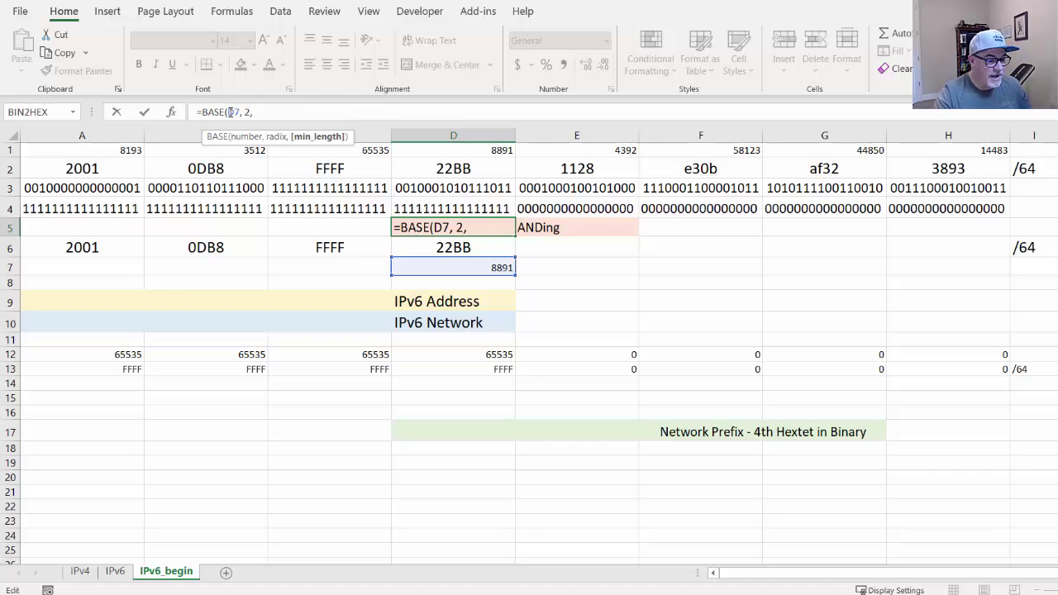
{"action": "type", "text": " 16"}
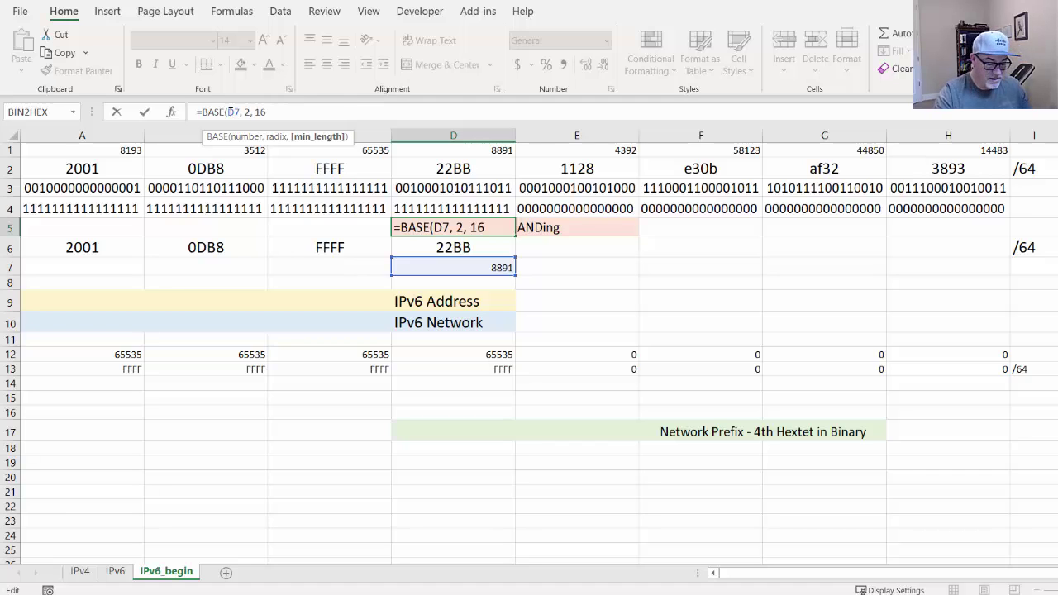
{"action": "type", "text": ")"}
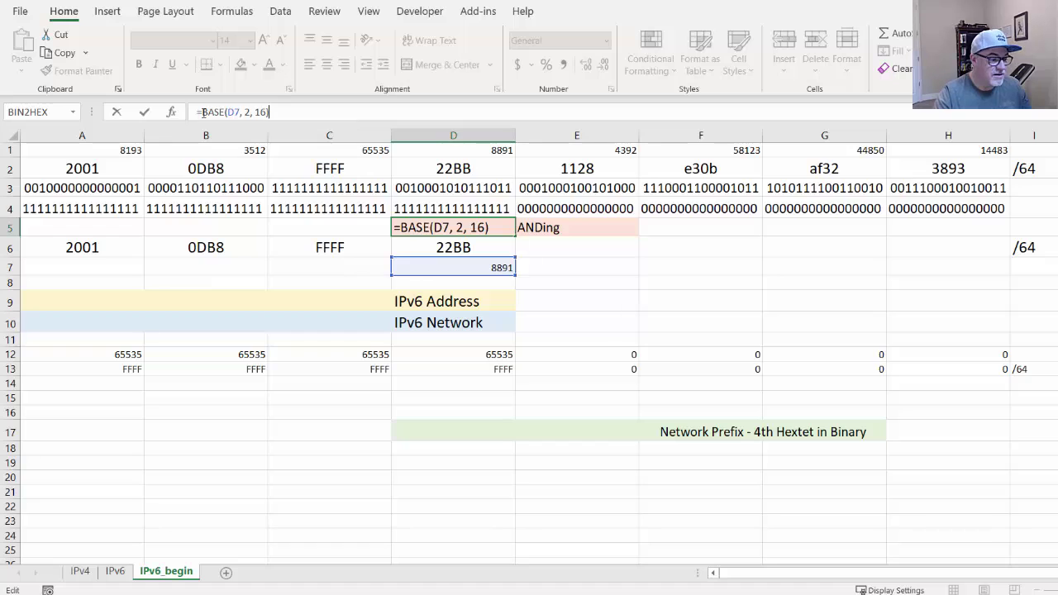
{"action": "left_click", "coordinate": [144, 113]}
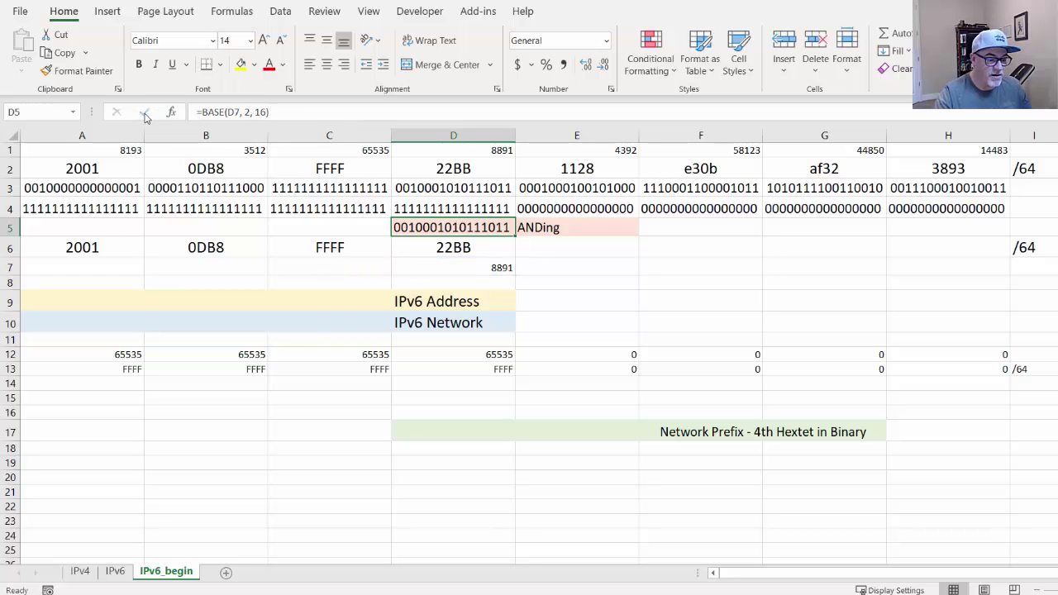
Check the binary values in D3 and D4, and fill the DEC2HEX formula from D6 across through H6
{"action": "left_click", "coordinate": [463, 189]}
{"action": "left_click", "coordinate": [476, 214]}
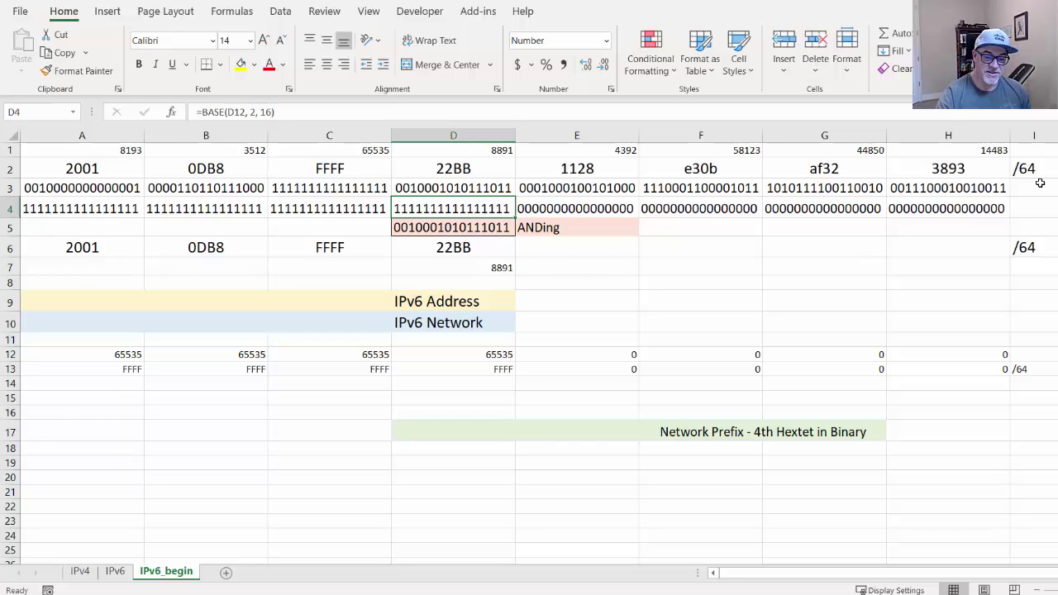
{"action": "left_click", "coordinate": [439, 249]}
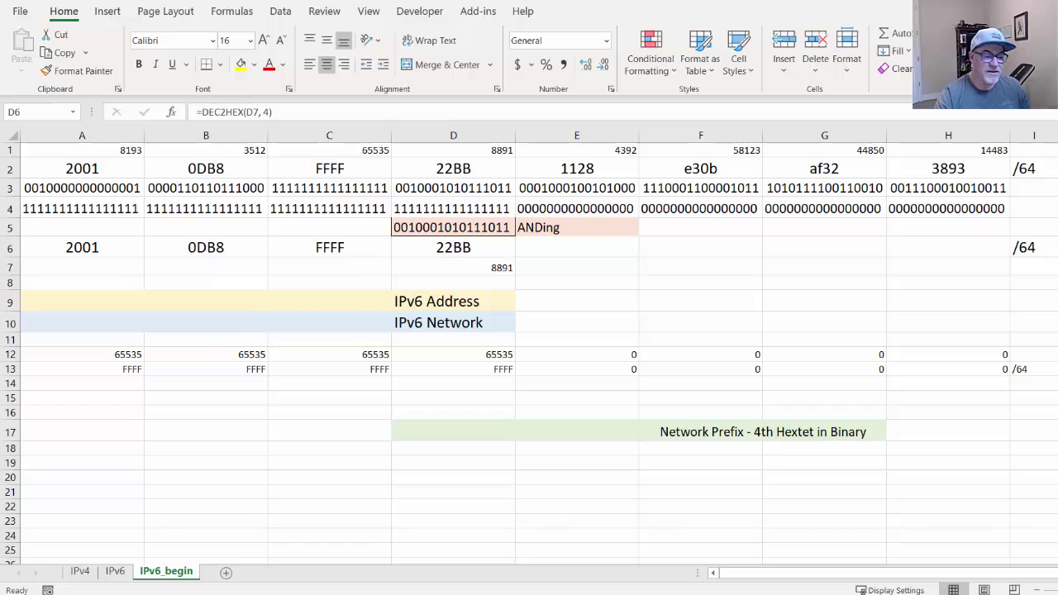
{"action": "left_click", "coordinate": [572, 247]}
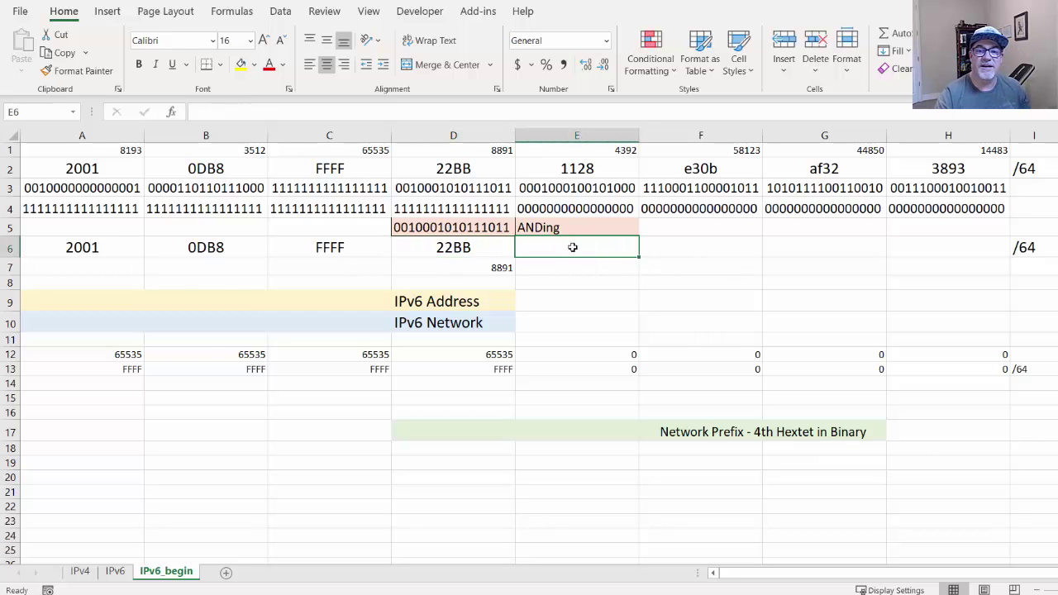
{"action": "left_click", "coordinate": [463, 250]}
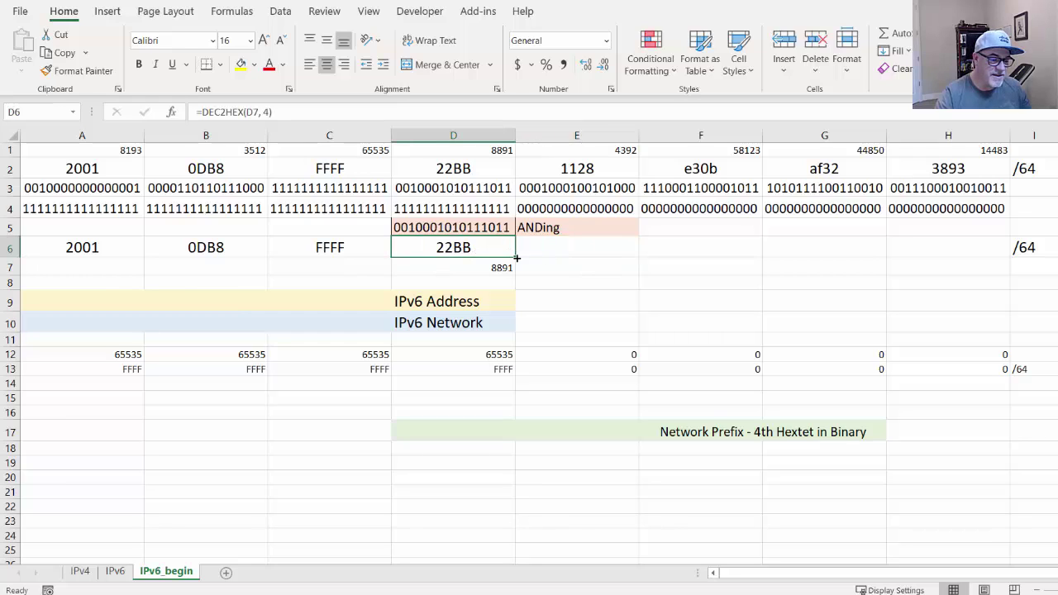
{"action": "left_click_drag", "start_coordinate": [517, 259], "coordinate": [973, 260]}
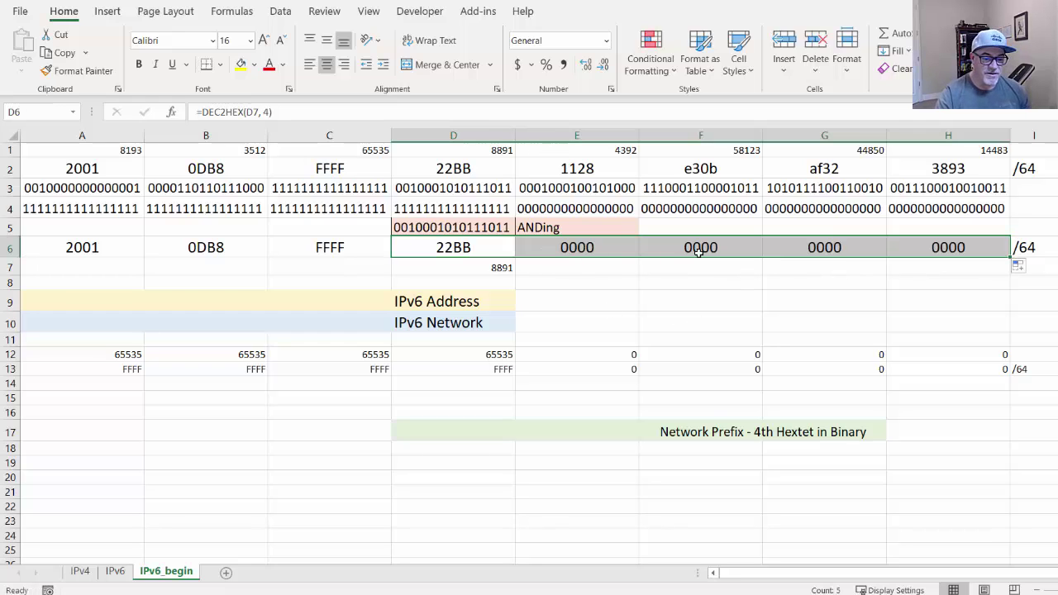
Examine the network hextets across A6:H6 and the empty IPv6 Address and IPv6 Network cells in rows 9 and 10
{"action": "left_click", "coordinate": [251, 260]}
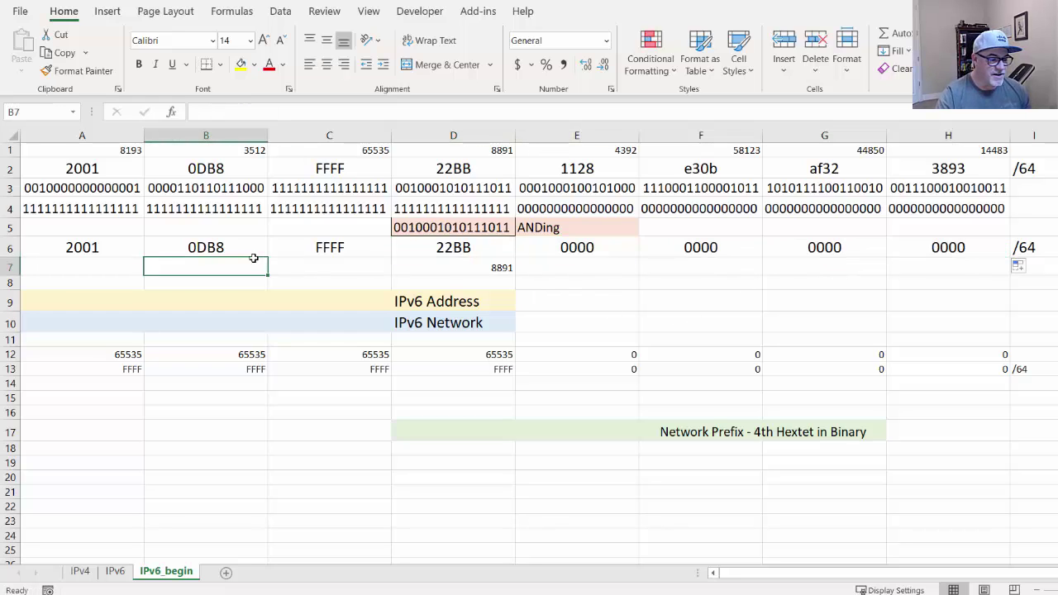
{"action": "left_click", "coordinate": [75, 247]}
{"action": "left_click_drag", "start_coordinate": [167, 248], "coordinate": [951, 248]}
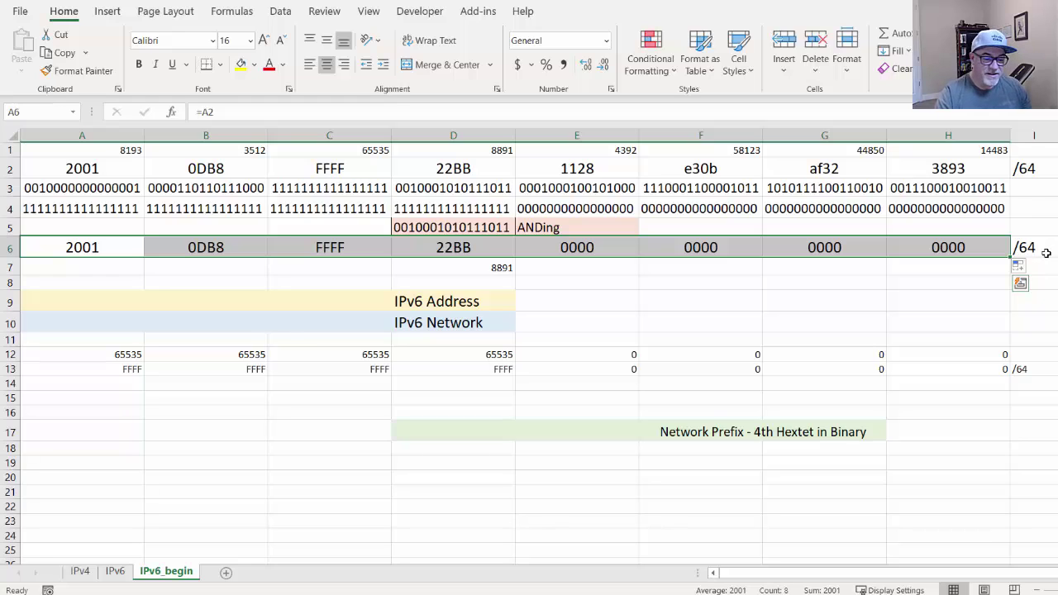
{"action": "left_click", "coordinate": [329, 301]}
{"action": "left_click", "coordinate": [328, 321]}
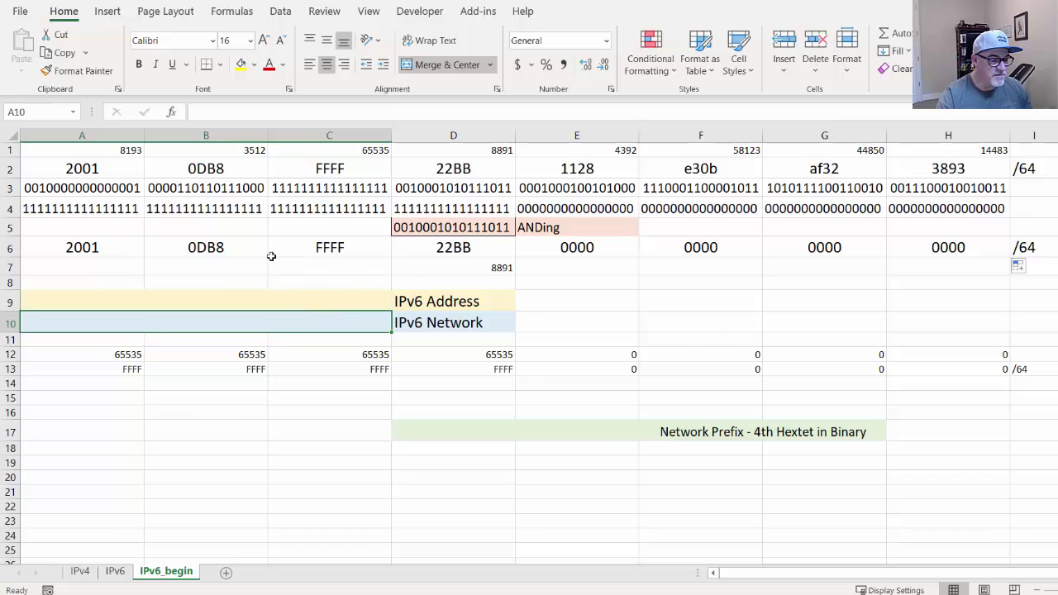
{"action": "left_click", "coordinate": [359, 298]}
{"action": "left_click", "coordinate": [357, 317]}
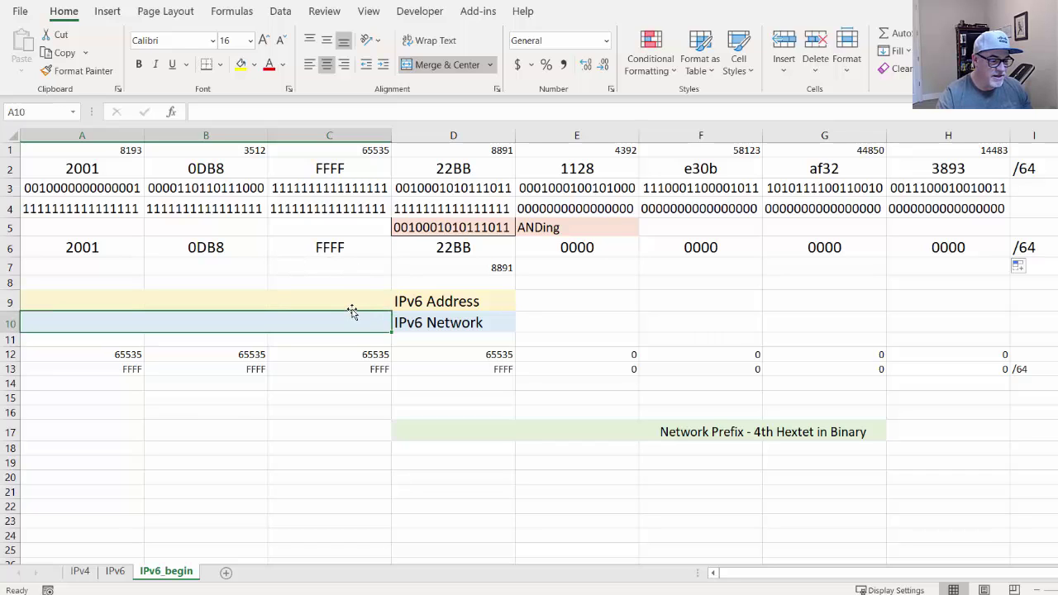
Enter =A2&CHAR(58)&B2&CHAR(58)&C2&CHAR(58)&D2&CHAR(58)&E2&CHAR(58)&F2&CHAR(58)&G2&CHAR(58)&H2&I2 in the IPv6 Address cell A9 to join the hextets with colons, and review its references
{"action": "left_click", "coordinate": [352, 306]}
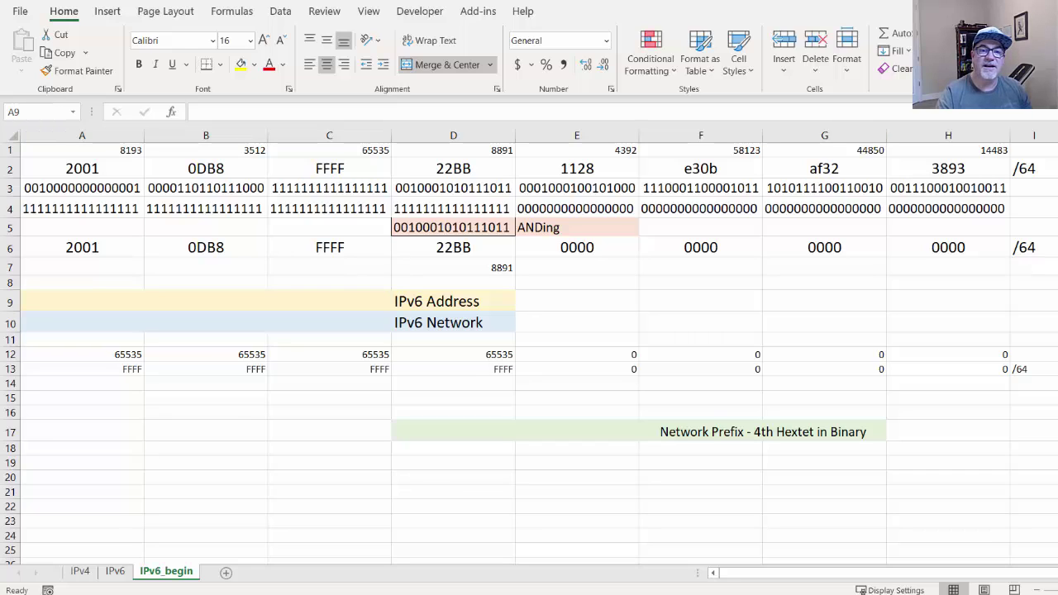
{"action": "left_click", "coordinate": [234, 117]}
{"action": "type", "text": "=A2&CHAR(58)&B2&CHAR(58)&C2&CHAR(58)&D2&CHAR(58)&E2&CHAR(58)&F2&CHAR(58)&G2&CHAR(58)&H2&I2"}
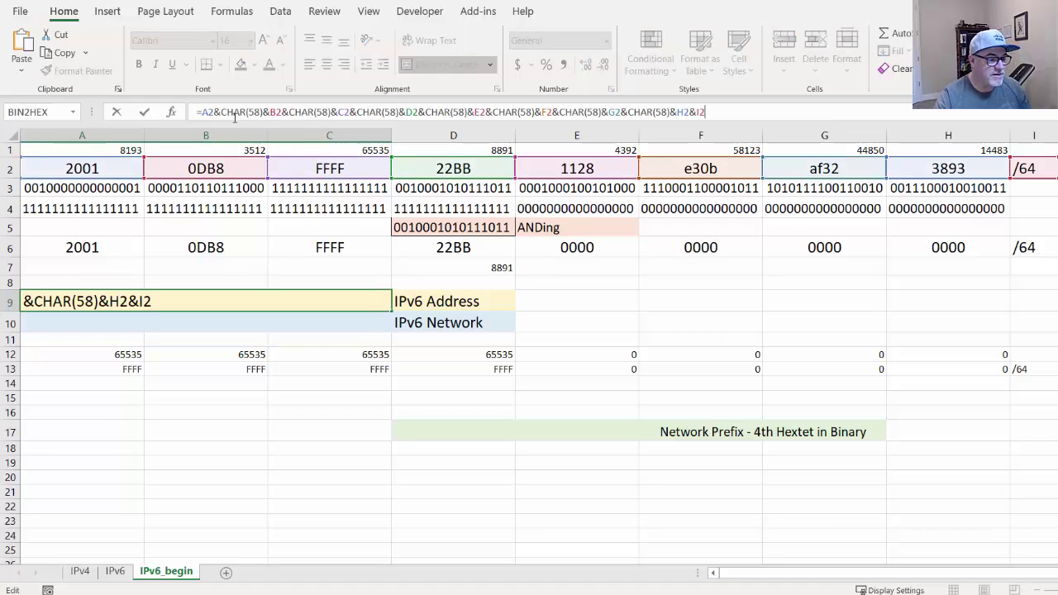
{"action": "left_click", "coordinate": [202, 112]}
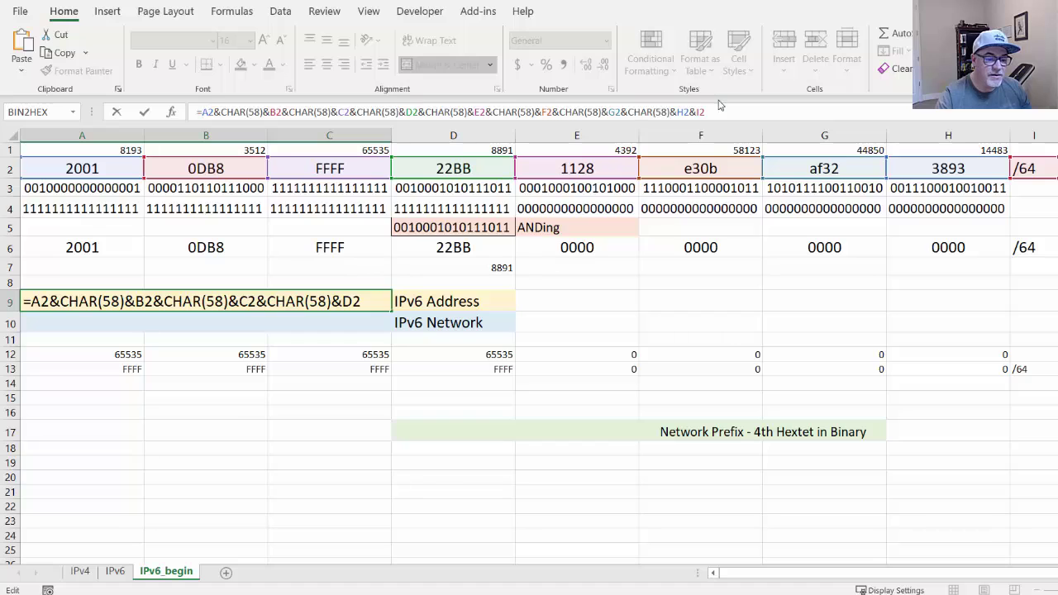
{"action": "left_click", "coordinate": [144, 112]}
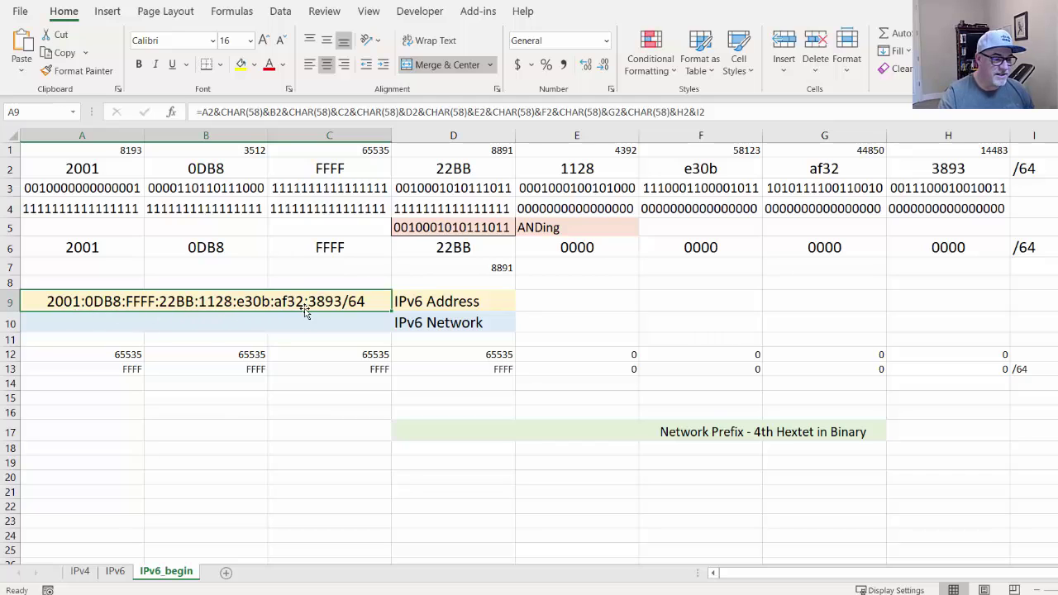
{"action": "left_click", "coordinate": [212, 112]}
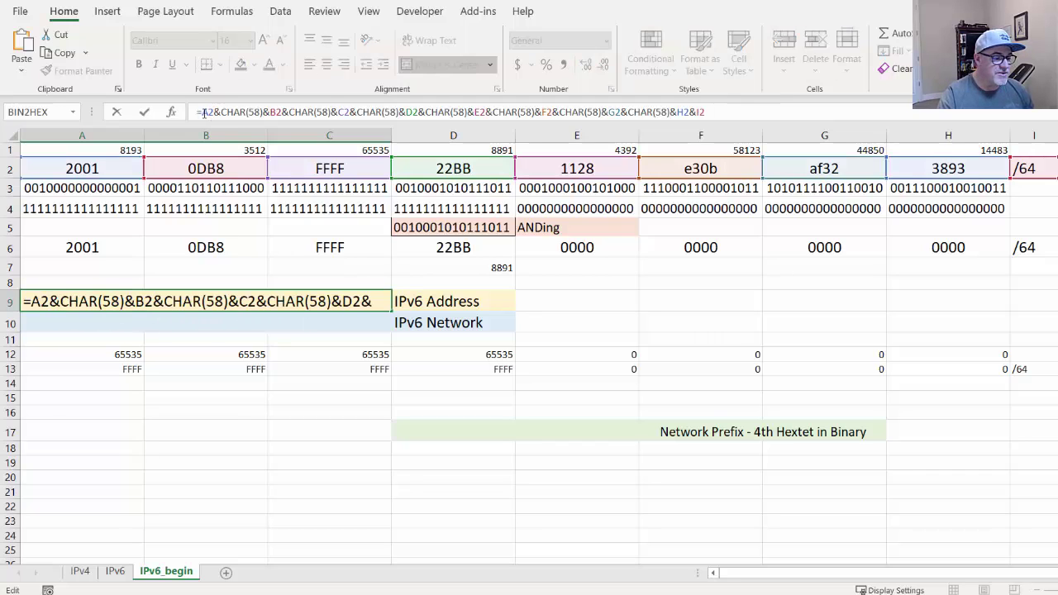
{"action": "left_click_drag", "start_coordinate": [203, 113], "coordinate": [264, 112]}
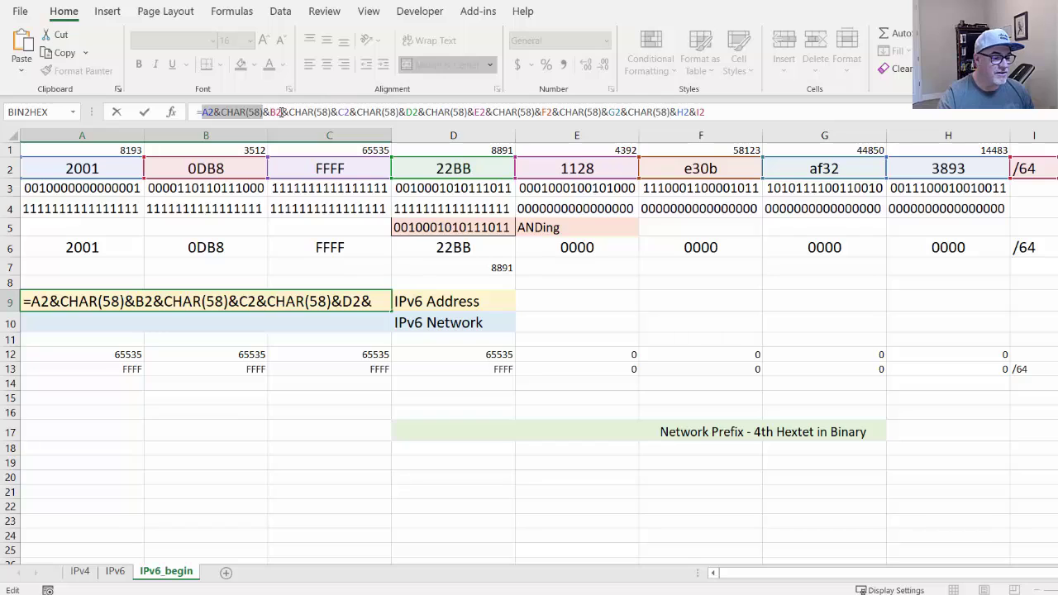
{"action": "left_click", "coordinate": [282, 111]}
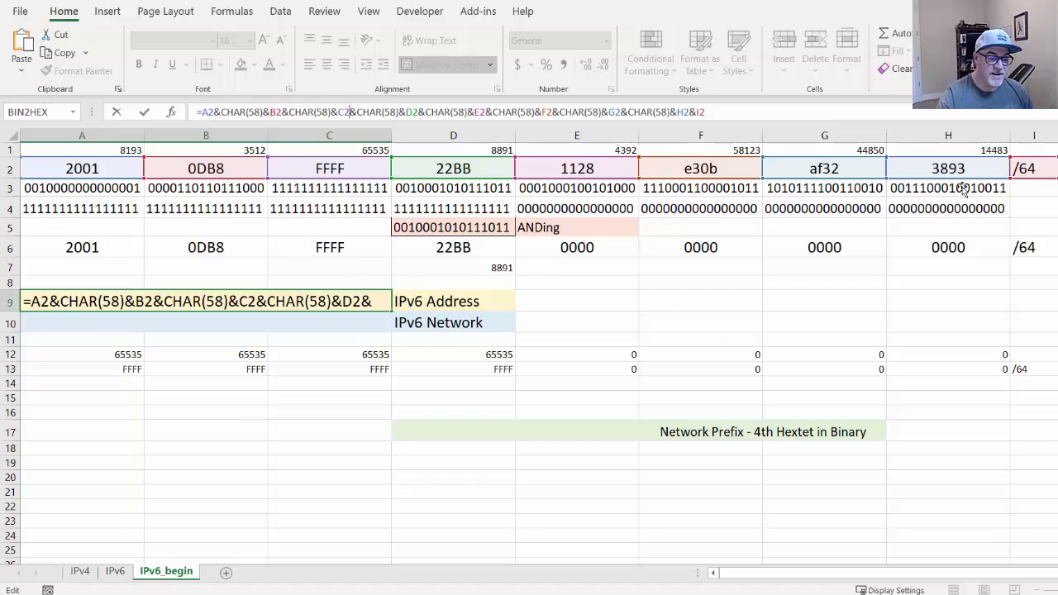
{"action": "left_click", "coordinate": [143, 112]}
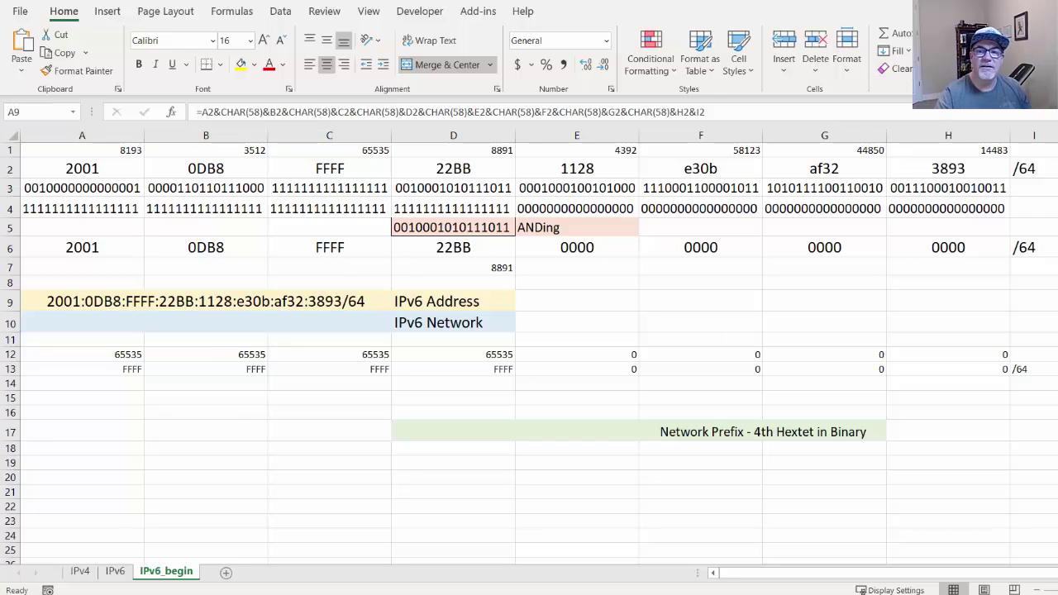
Enter =A6&CHAR(58)&B6&CHAR(58)&C6&CHAR(58)&D6&CHAR(58)&E6&CHAR(58)&F6&CHAR(58)&G6&CHAR(58)&H6&I6 in the IPv6 Network cell A10 and compare it with the address in A9
{"action": "key", "text": "Down"}
{"action": "left_click", "coordinate": [466, 112]}
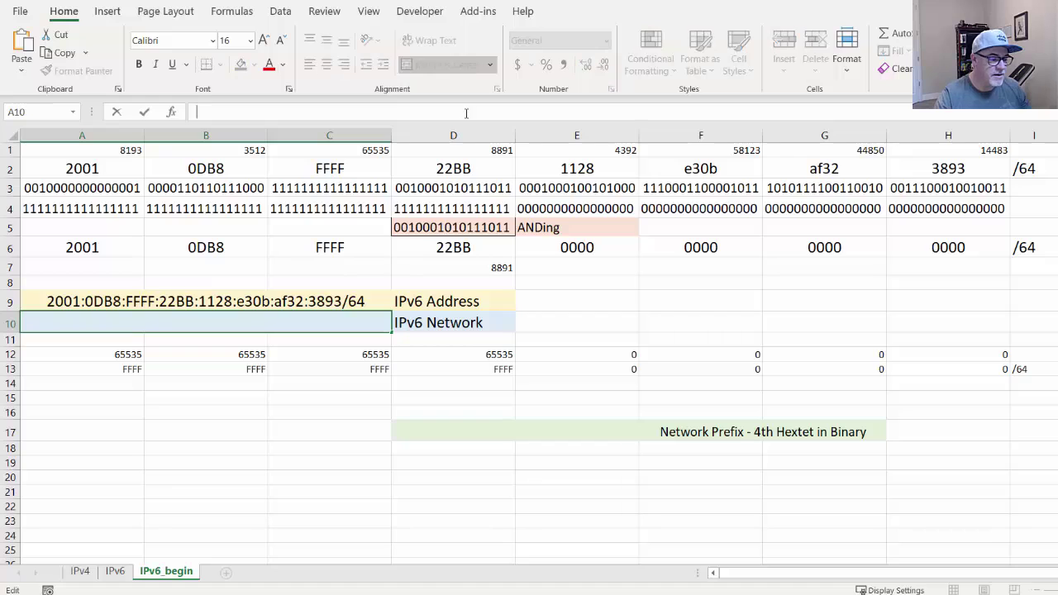
{"action": "type", "text": "=A6&CHAR(58)&B6&CHAR(58)&C6&CHAR(58)&D6&CHAR(58)&E6&CHAR(58)&F6&CHAR(58)&G6&CHAR(58)&H6&I6"}
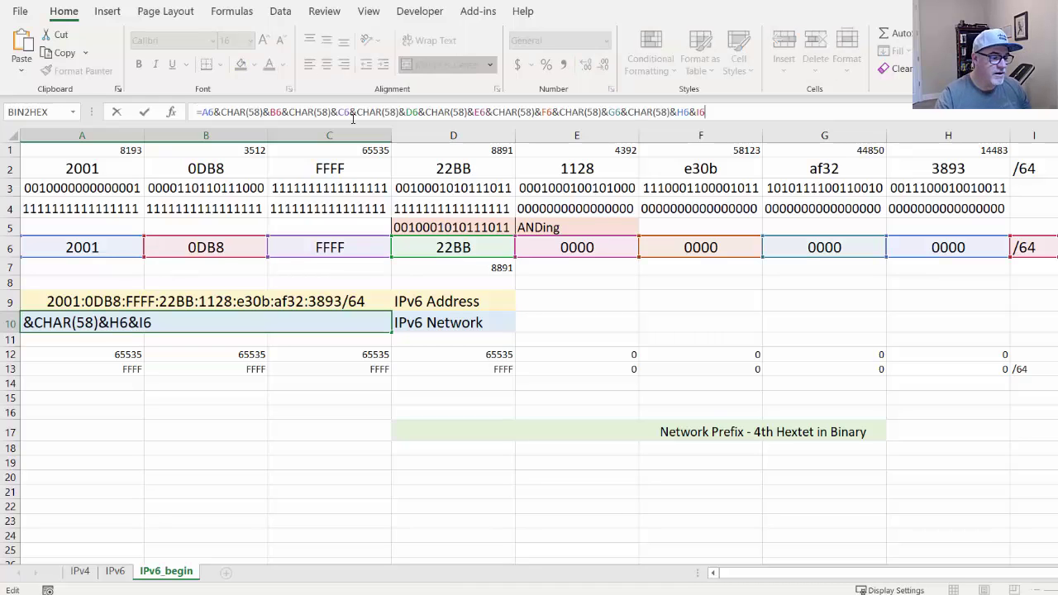
{"action": "left_click", "coordinate": [145, 113]}
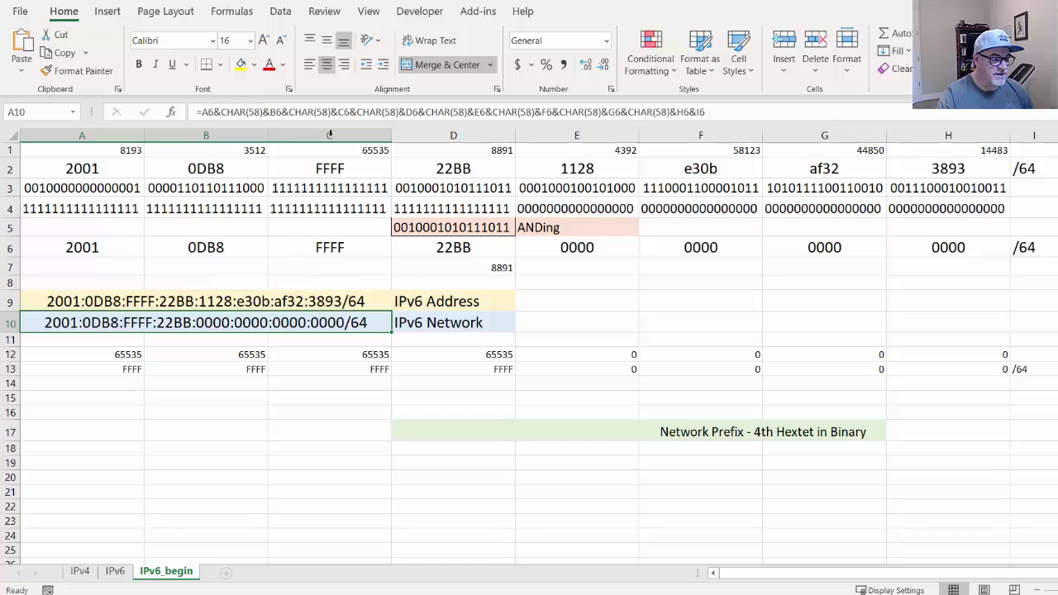
{"action": "left_click", "coordinate": [209, 302]}
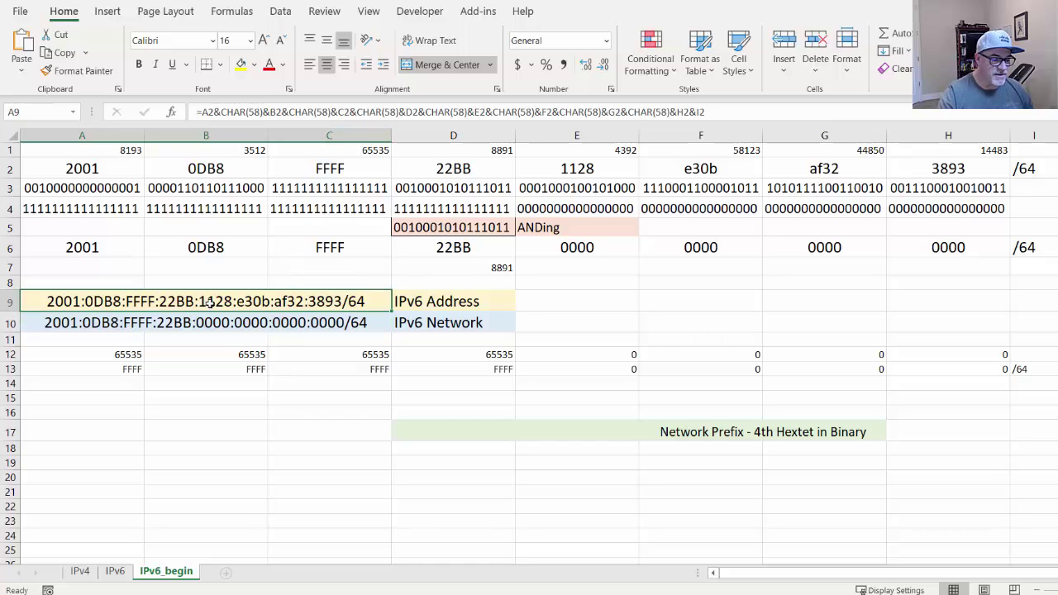
{"action": "left_click", "coordinate": [209, 324]}
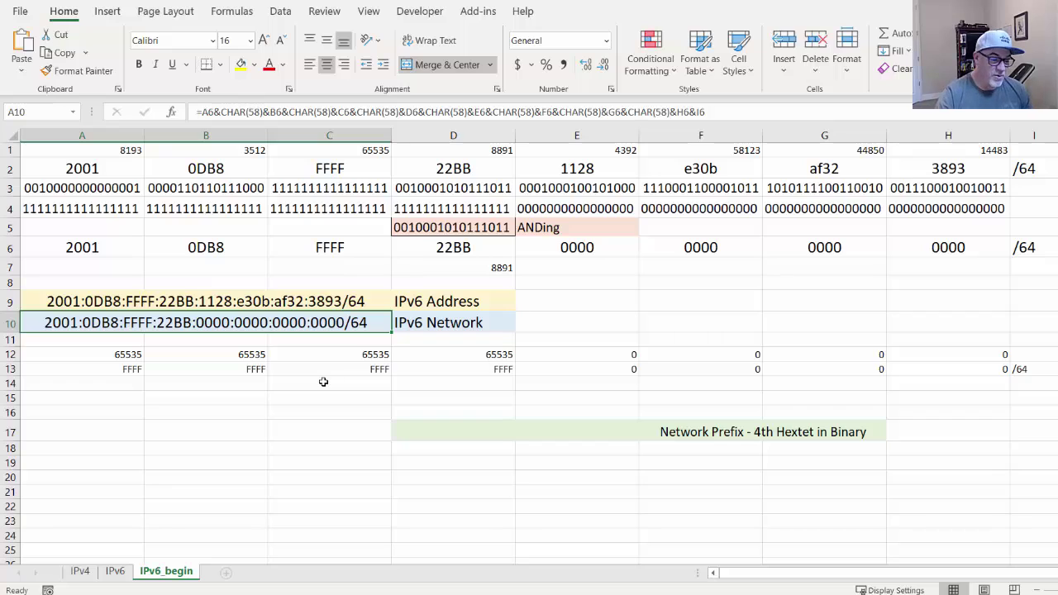
Check the binary mask hextet in D4 and change the address prefix length in I2 to /60
{"action": "left_click", "coordinate": [459, 210]}
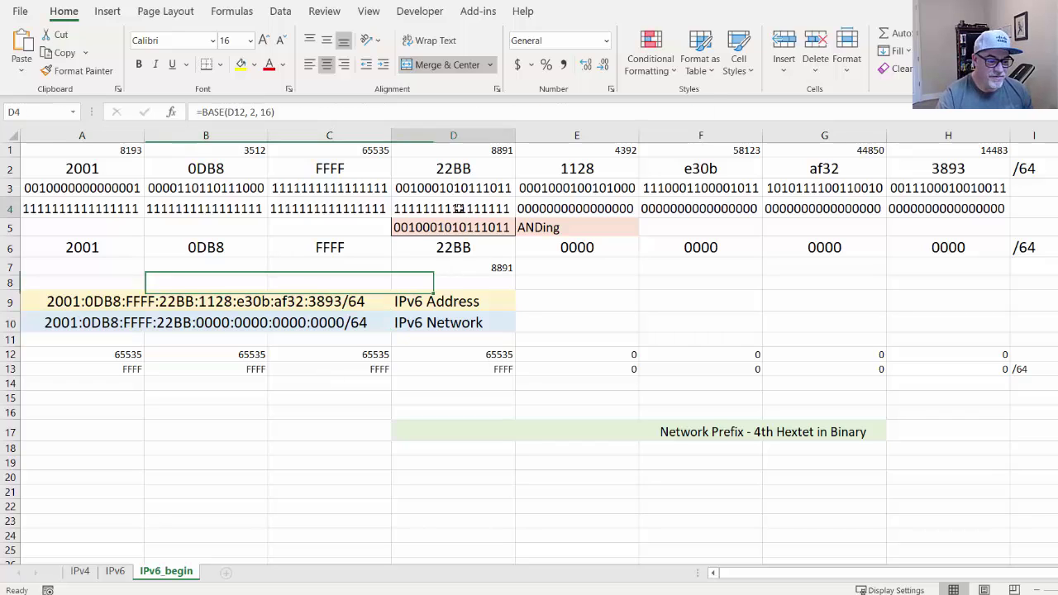
{"action": "left_click", "coordinate": [453, 242]}
{"action": "left_click", "coordinate": [452, 209]}
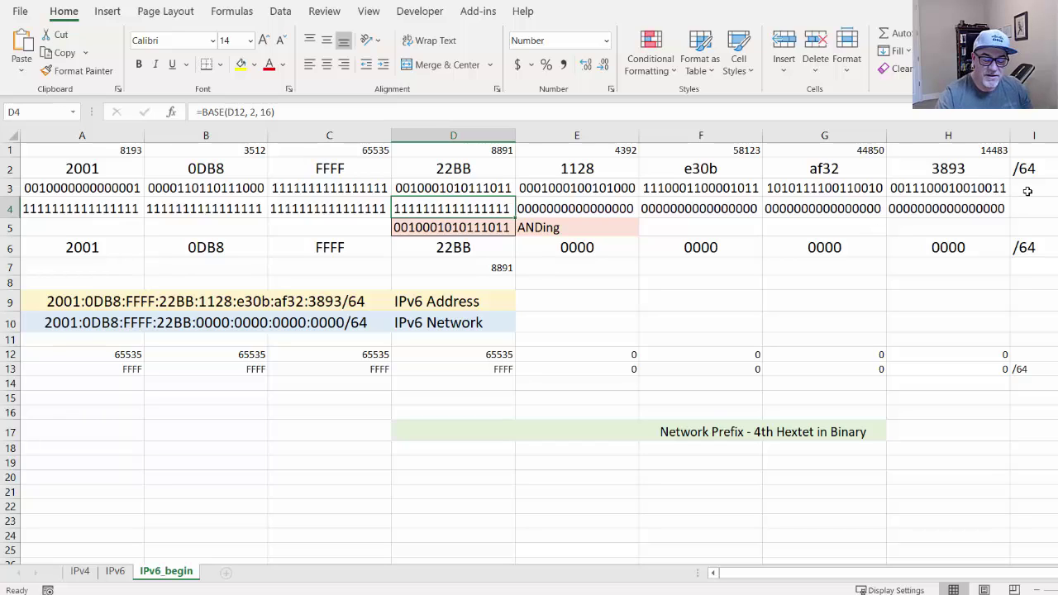
{"action": "left_click", "coordinate": [1041, 169]}
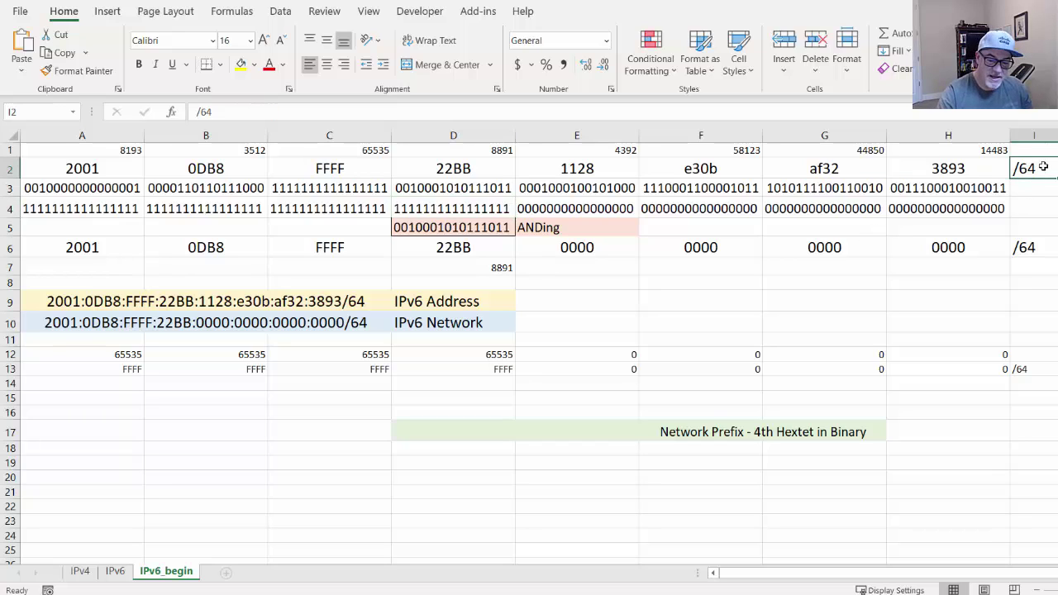
{"action": "double_click", "coordinate": [1043, 166]}
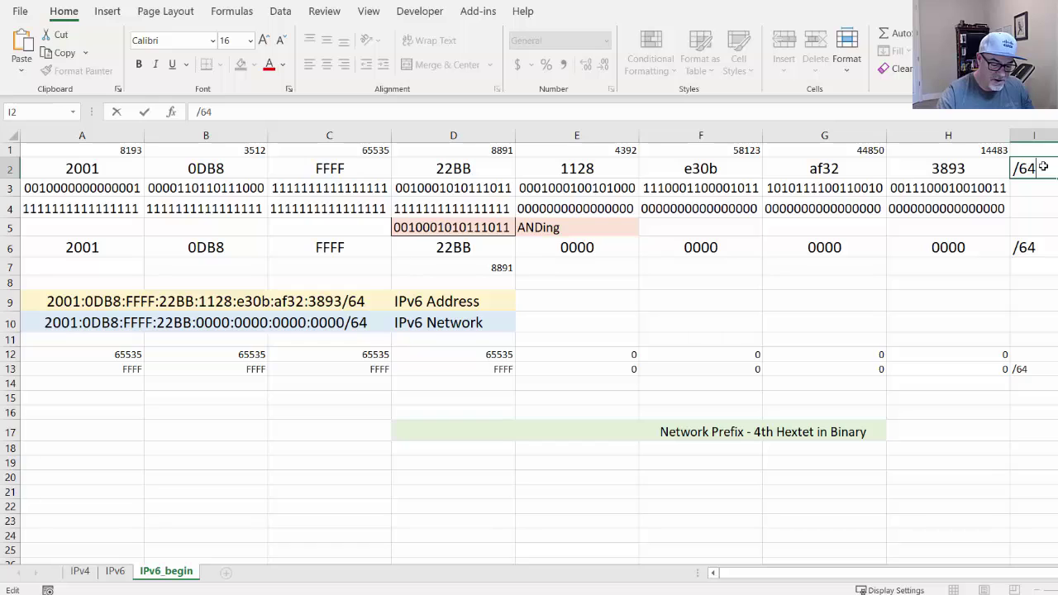
{"action": "key", "text": "BackSpace"}
{"action": "type", "text": "0"}
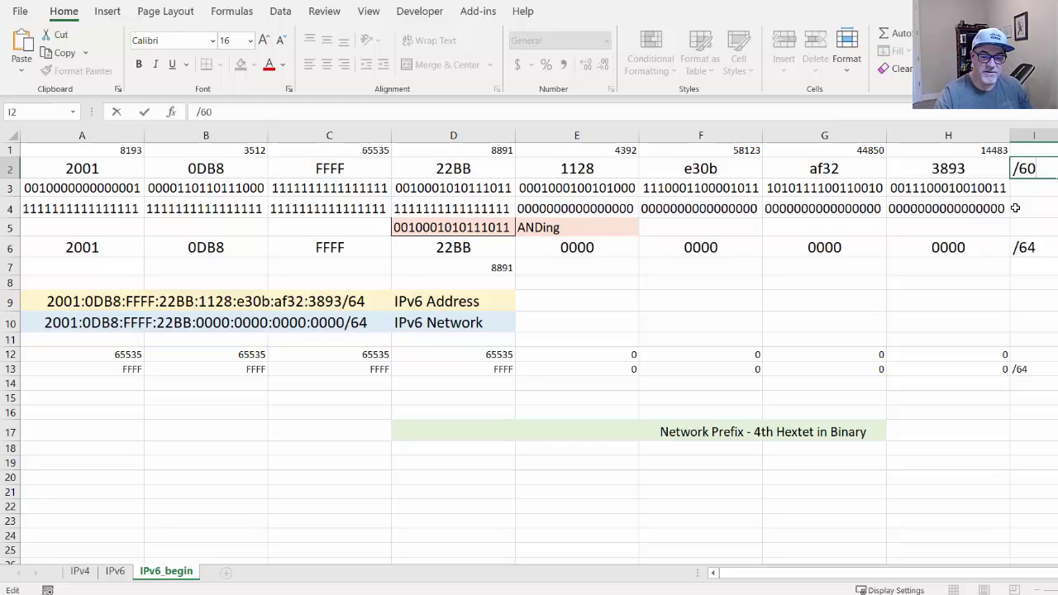
Change the prefix length to /60 for the network hextets in I6 and the mask in I13
{"action": "left_click", "coordinate": [1038, 249]}
{"action": "double_click", "coordinate": [1039, 248]}
{"action": "key", "text": "BackSpace"}
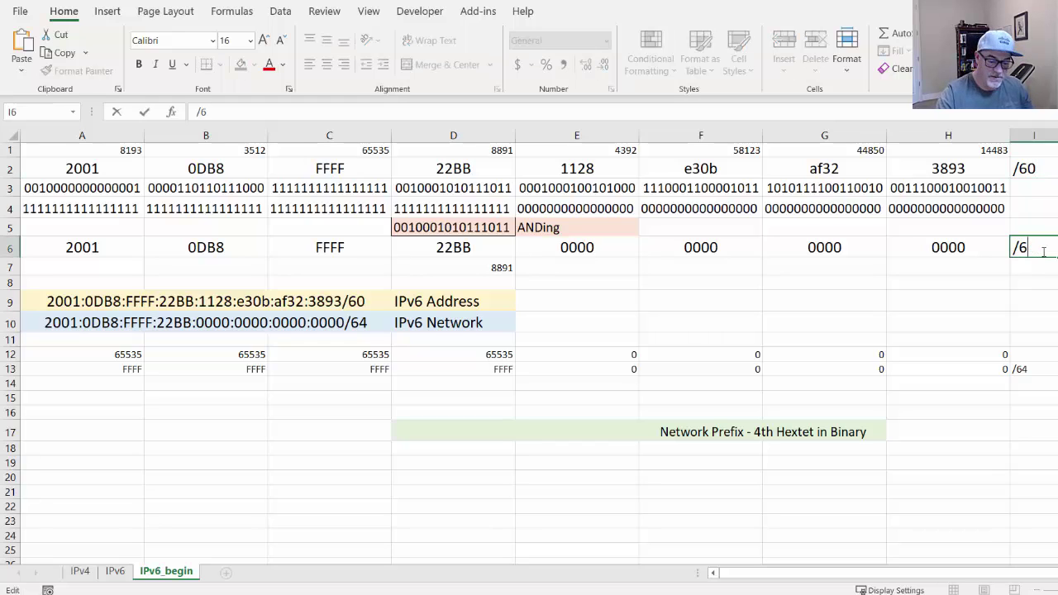
{"action": "type", "text": "0"}
{"action": "left_click", "coordinate": [1034, 370]}
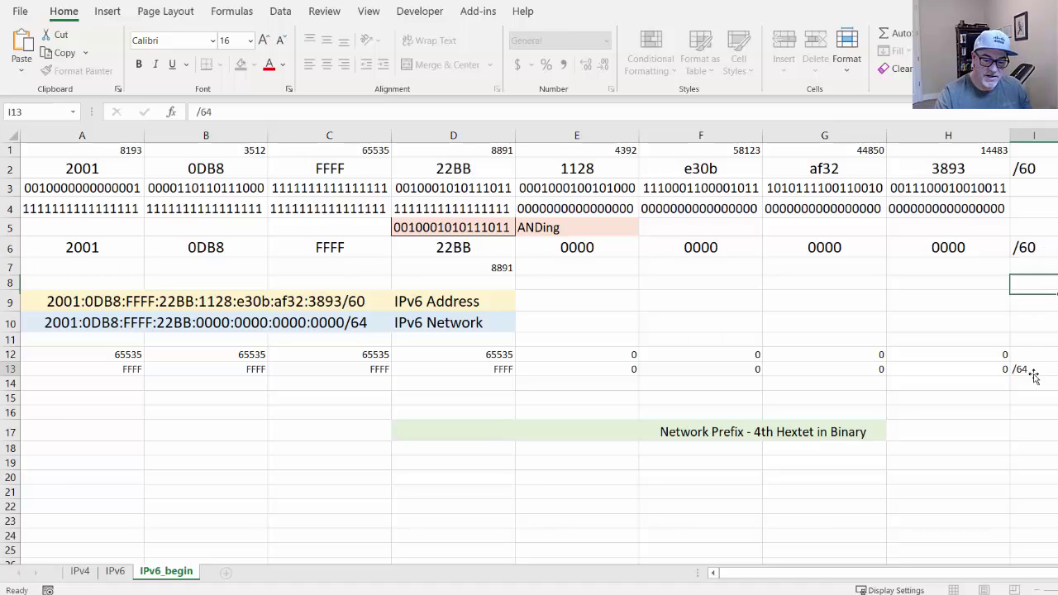
{"action": "double_click", "coordinate": [1033, 370]}
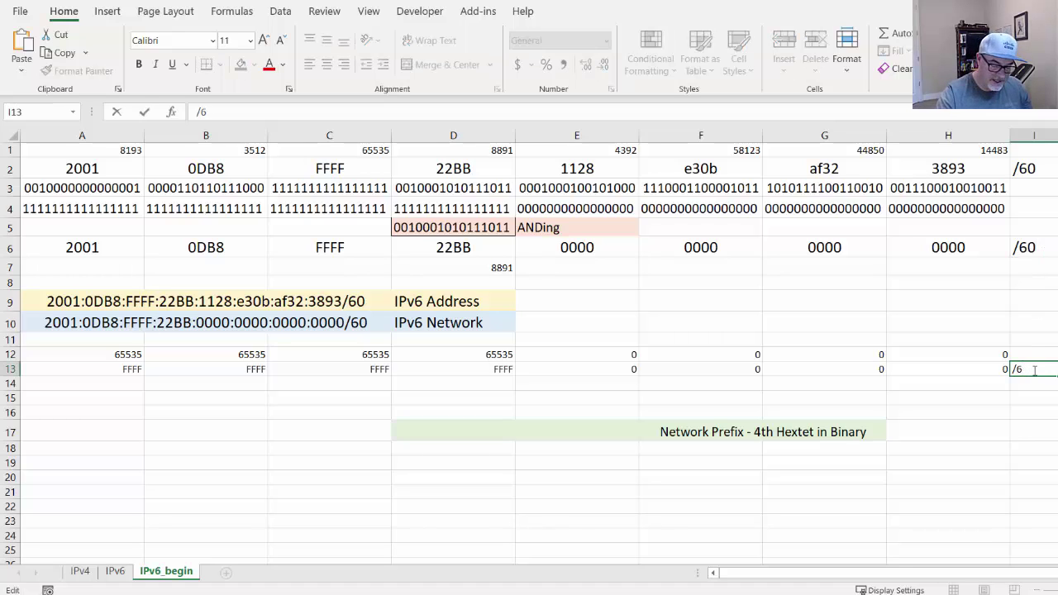
Change the fourth mask hextet in D13 to FFF0 to match the /60 prefix
{"action": "left_click", "coordinate": [497, 372]}
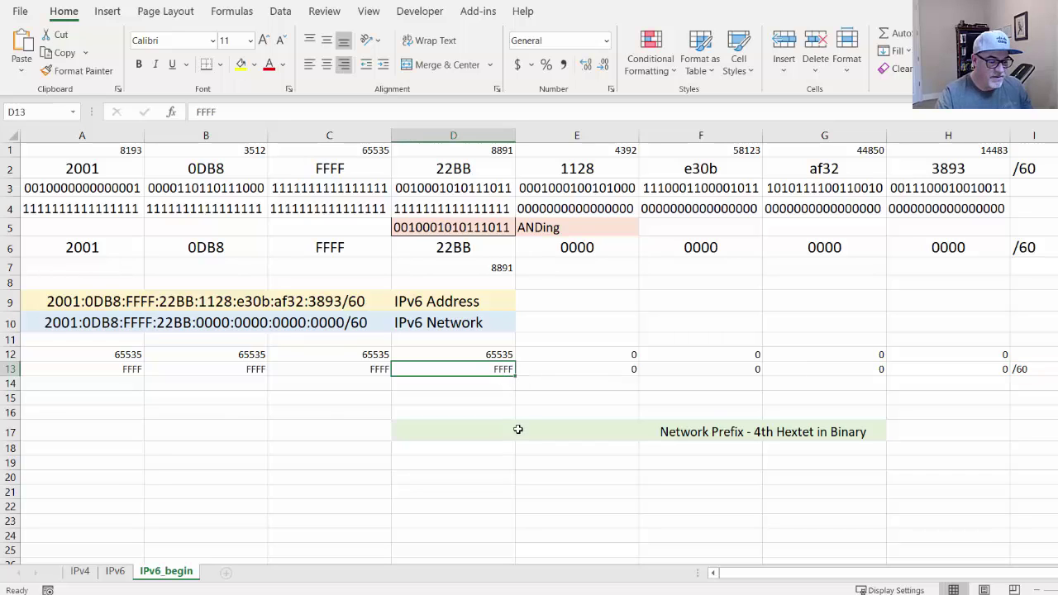
{"action": "double_click", "coordinate": [501, 371]}
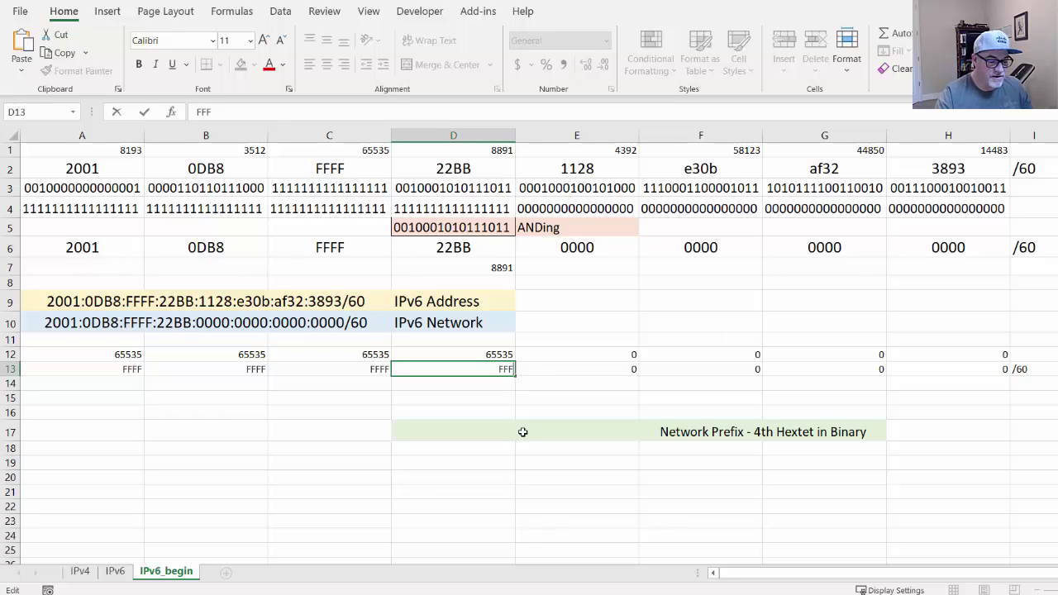
{"action": "type", "text": "0"}
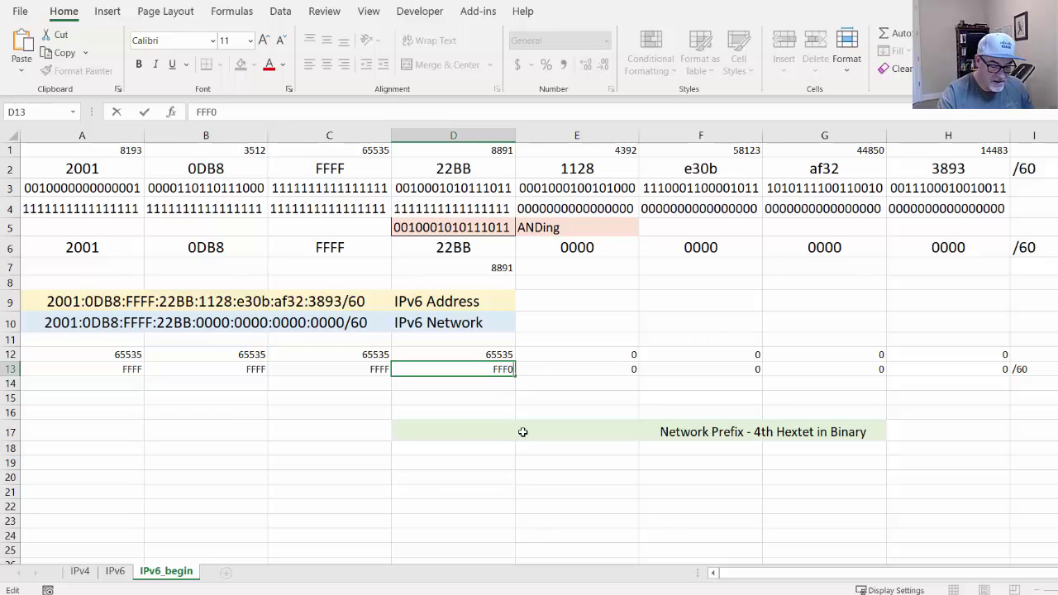
{"action": "left_click", "coordinate": [491, 394]}
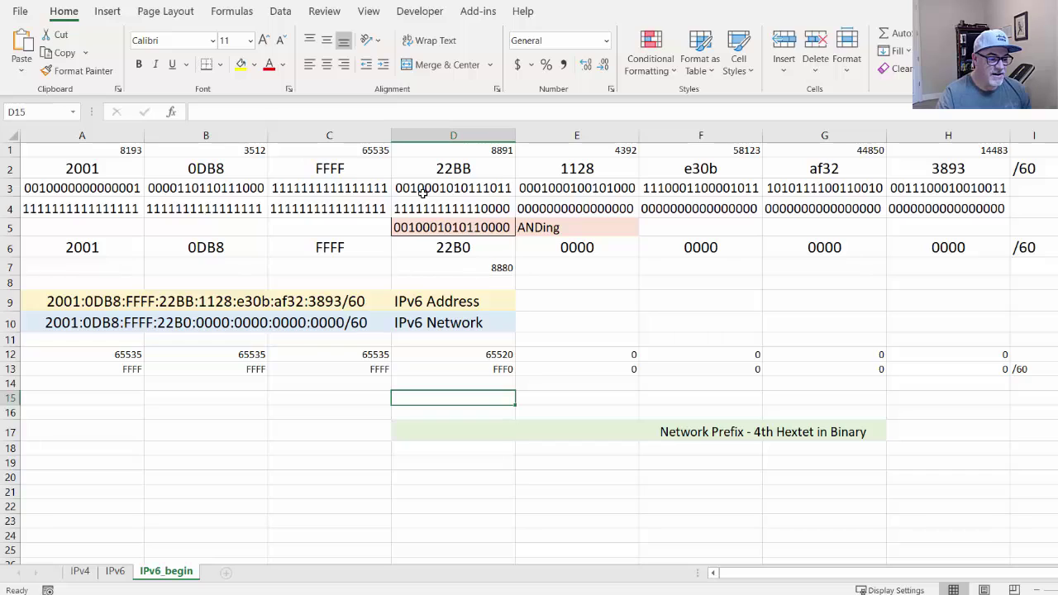
Examine the fourth hextet's binary address, mask and ANDing values in D3:D5, and compare the address and network hextets in D2 and D6 with their prefixes
{"action": "left_click", "coordinate": [402, 189]}
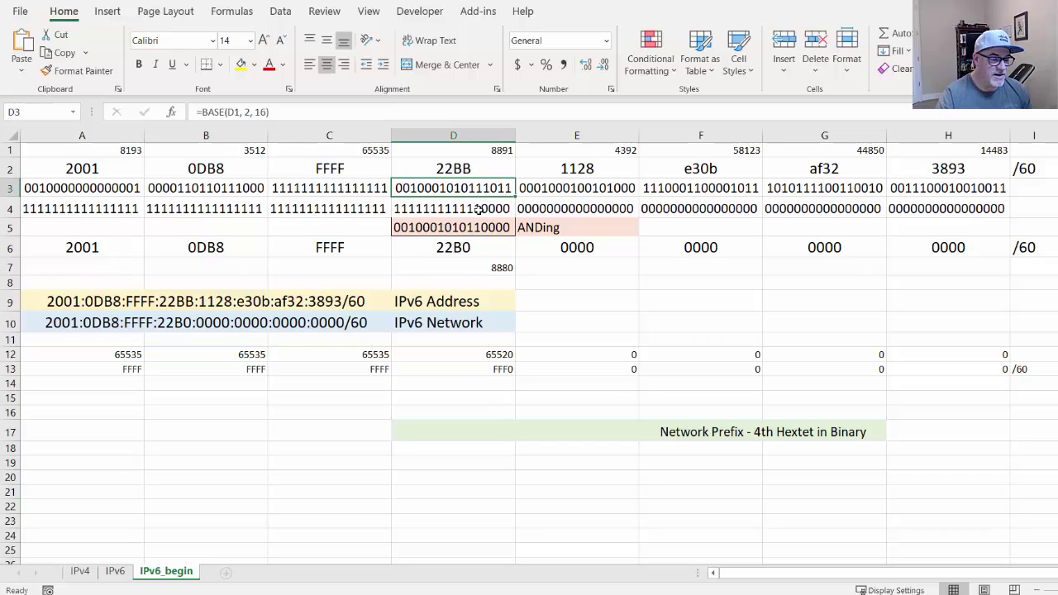
{"action": "left_click", "coordinate": [417, 209]}
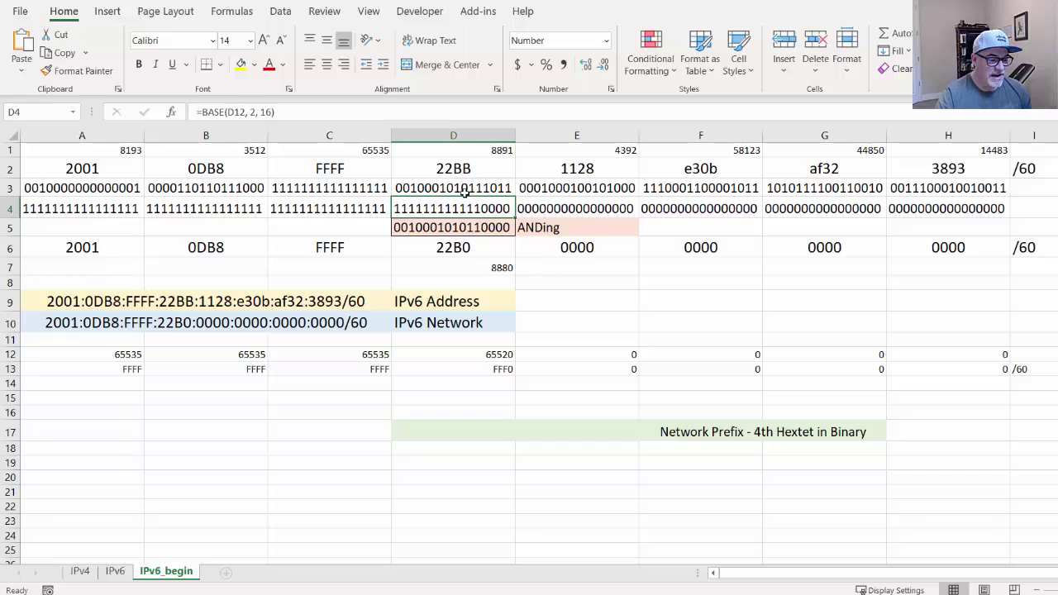
{"action": "left_click", "coordinate": [463, 232]}
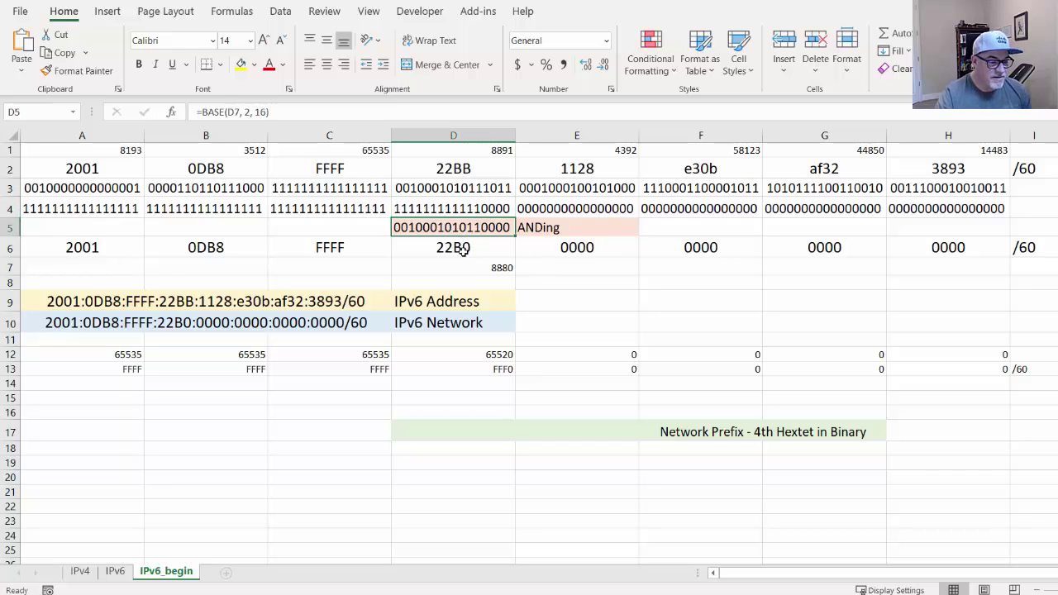
{"action": "left_click", "coordinate": [462, 247]}
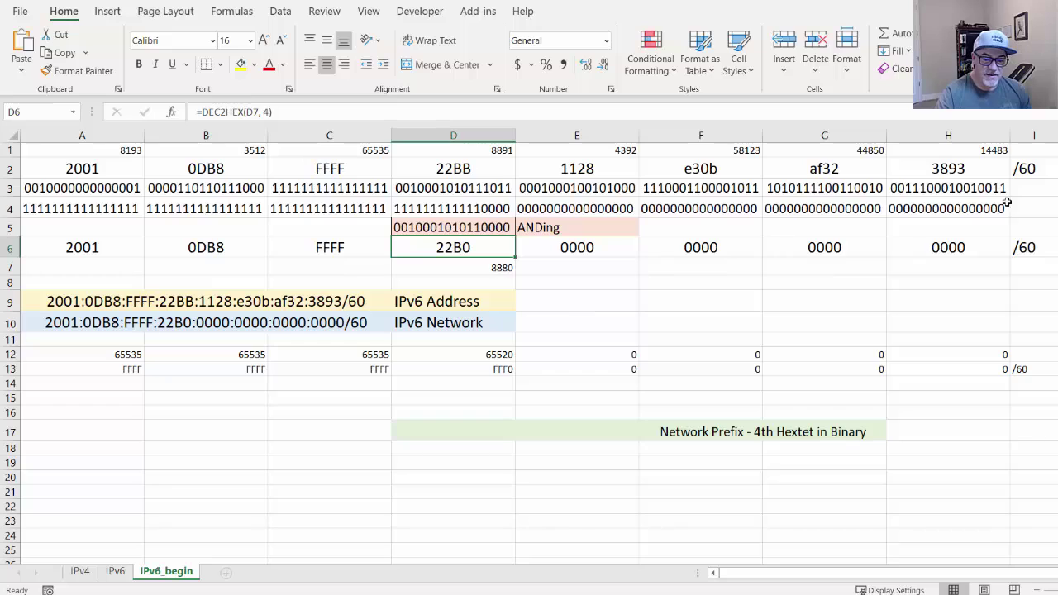
{"action": "left_click", "coordinate": [1031, 167]}
{"action": "left_click", "coordinate": [1031, 248]}
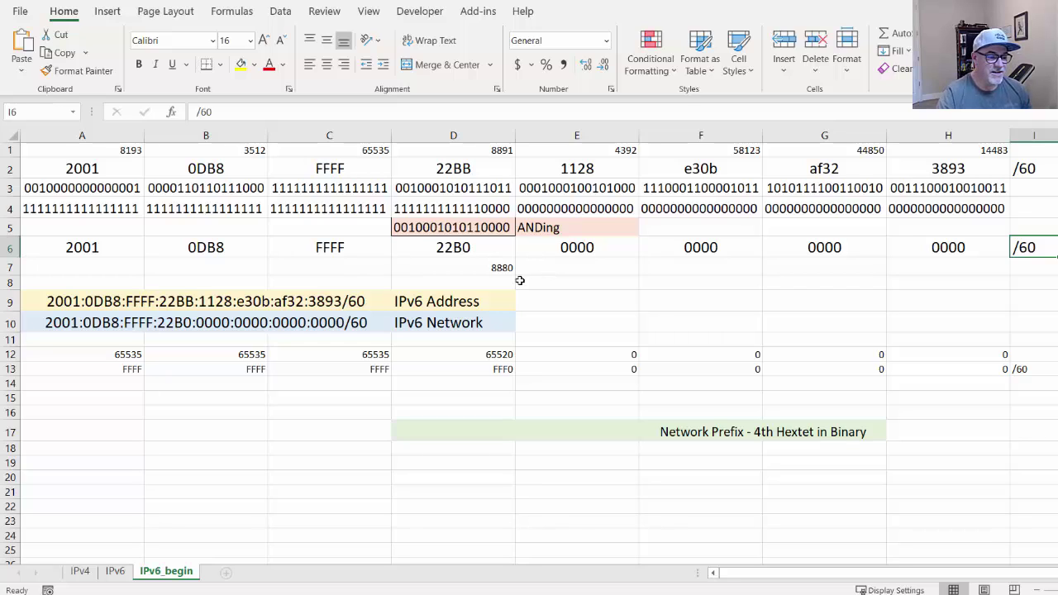
{"action": "left_click", "coordinate": [465, 169]}
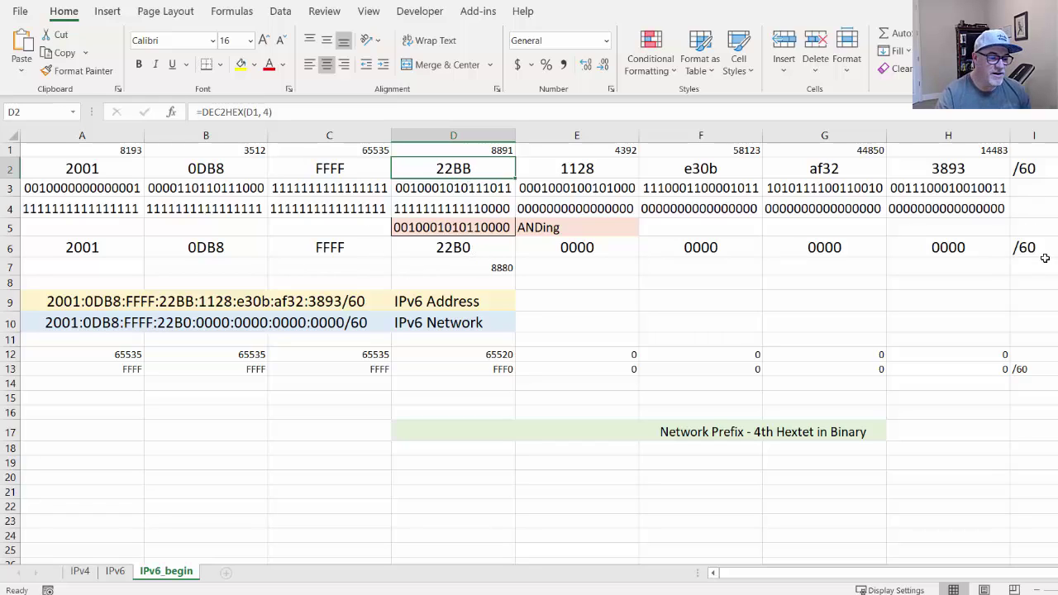
Change the prefix length to /61 for the address in I2, the network in I6 and the mask in I13
{"action": "left_click", "coordinate": [1046, 171]}
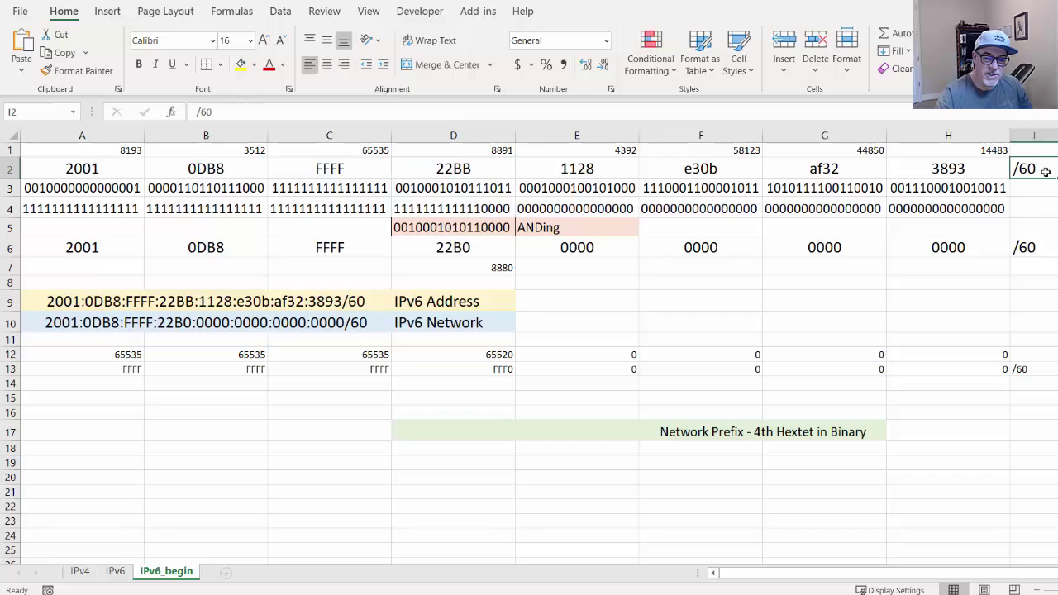
{"action": "double_click", "coordinate": [1046, 171]}
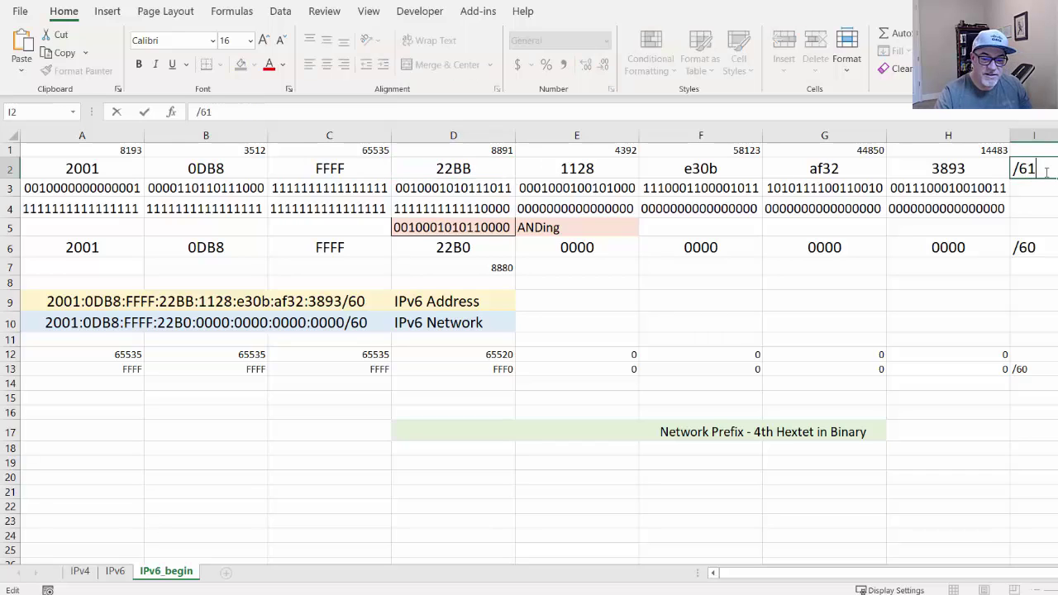
{"action": "left_click", "coordinate": [1043, 247]}
{"action": "double_click", "coordinate": [1043, 247]}
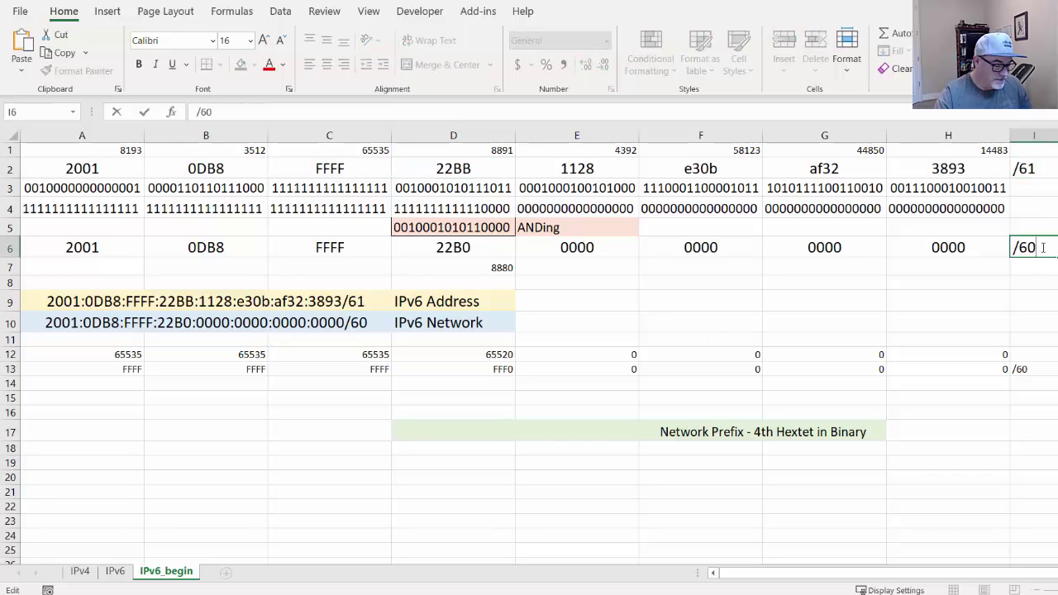
{"action": "key", "text": "BackSpace"}
{"action": "type", "text": "1"}
{"action": "left_click", "coordinate": [1038, 367]}
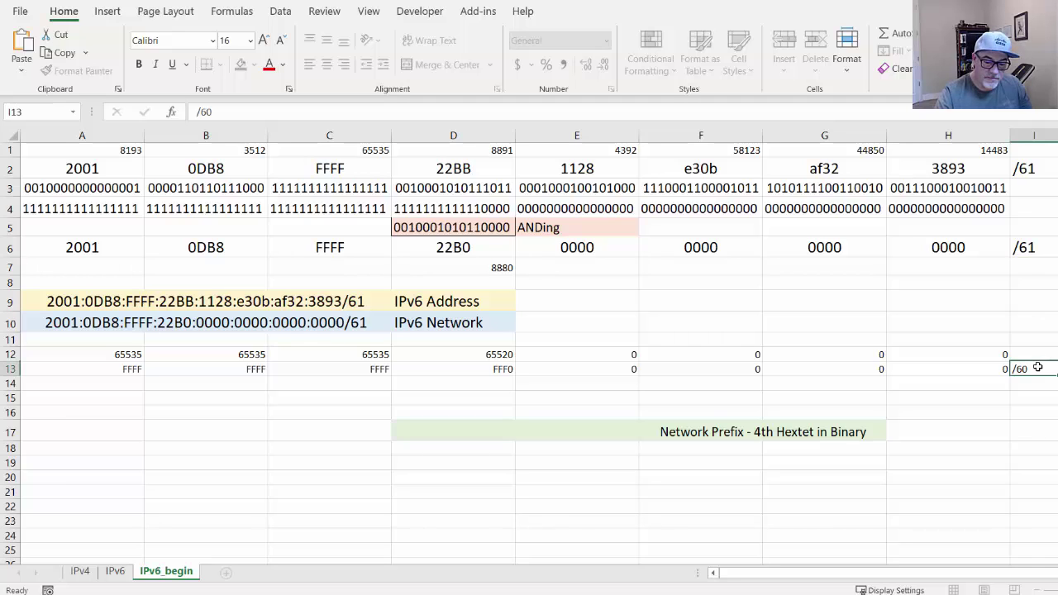
{"action": "double_click", "coordinate": [1038, 368]}
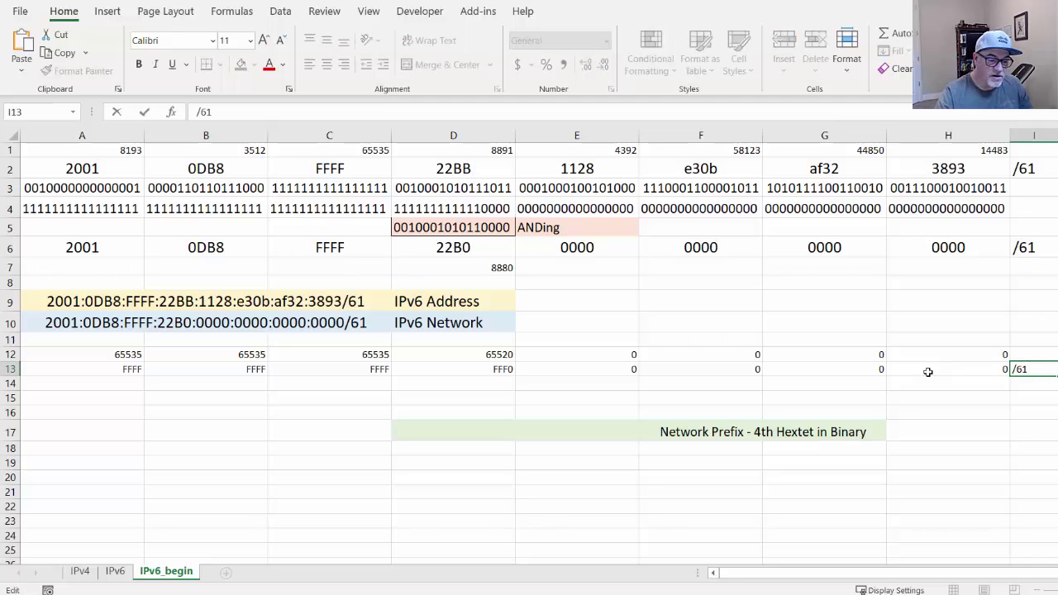
Change the fourth mask hextet in D13 to FFF8 to match the /61 prefix
{"action": "left_click", "coordinate": [491, 371]}
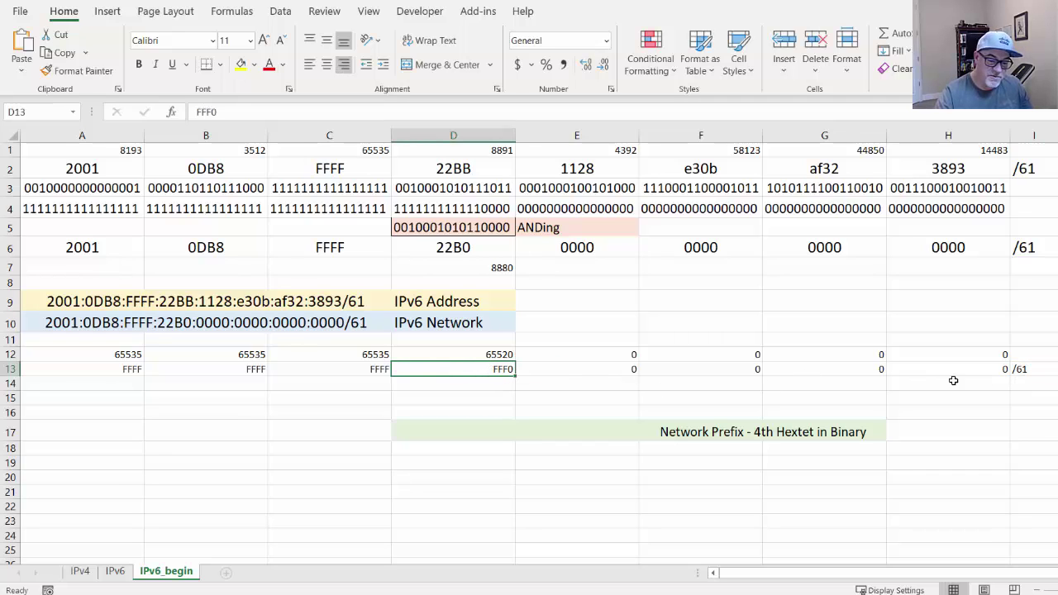
{"action": "double_click", "coordinate": [502, 369]}
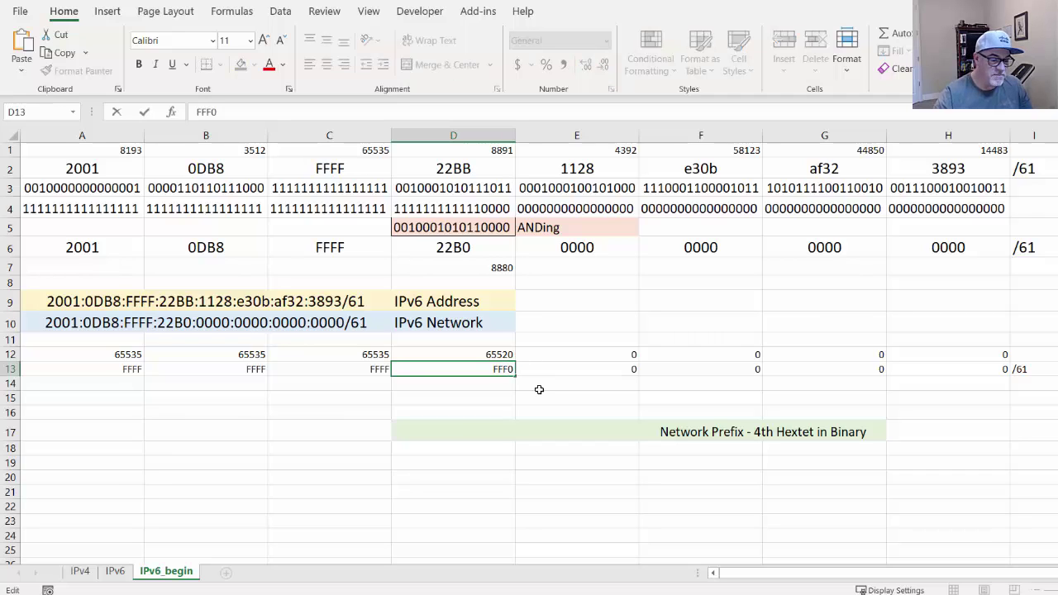
{"action": "key", "text": "BackSpace"}
{"action": "type", "text": "8"}
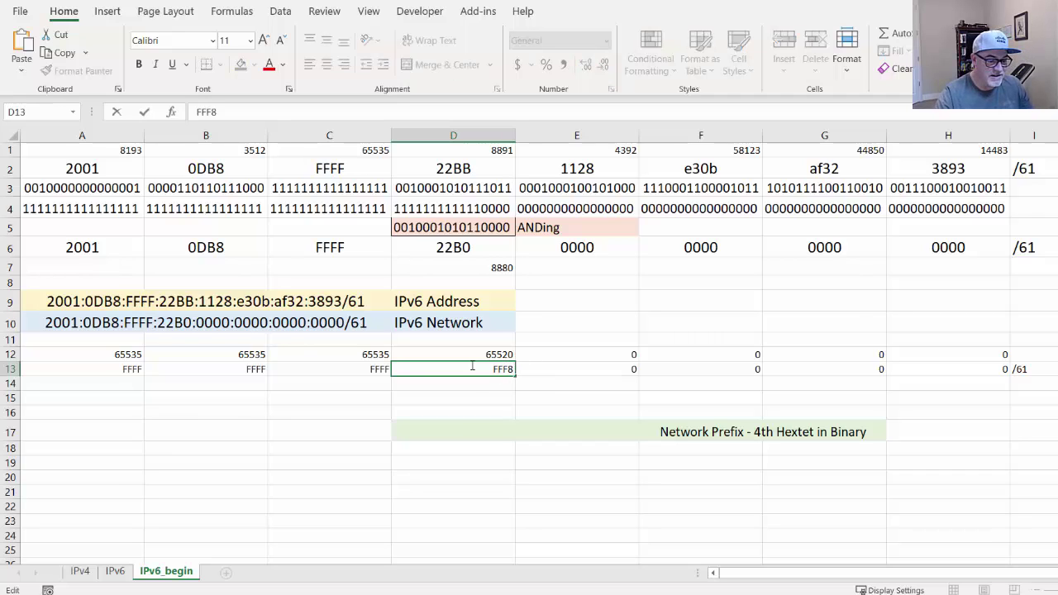
{"action": "key", "text": "Return"}
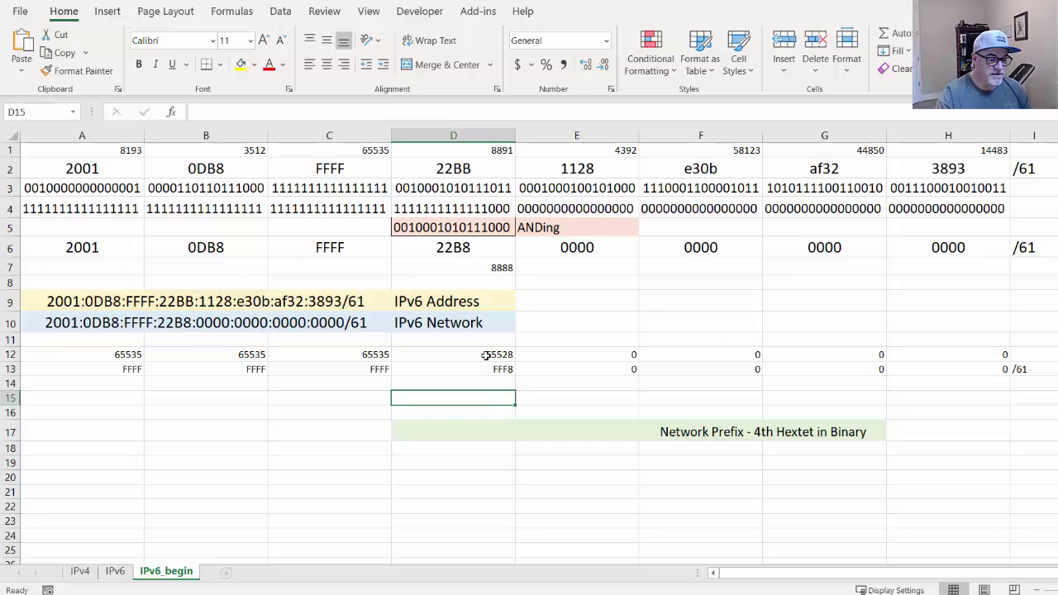
Check the fourth hextet's decimal mask in D12, its ANDing value in D5 and the binary mask hextets across A4:D4
{"action": "left_click", "coordinate": [487, 355]}
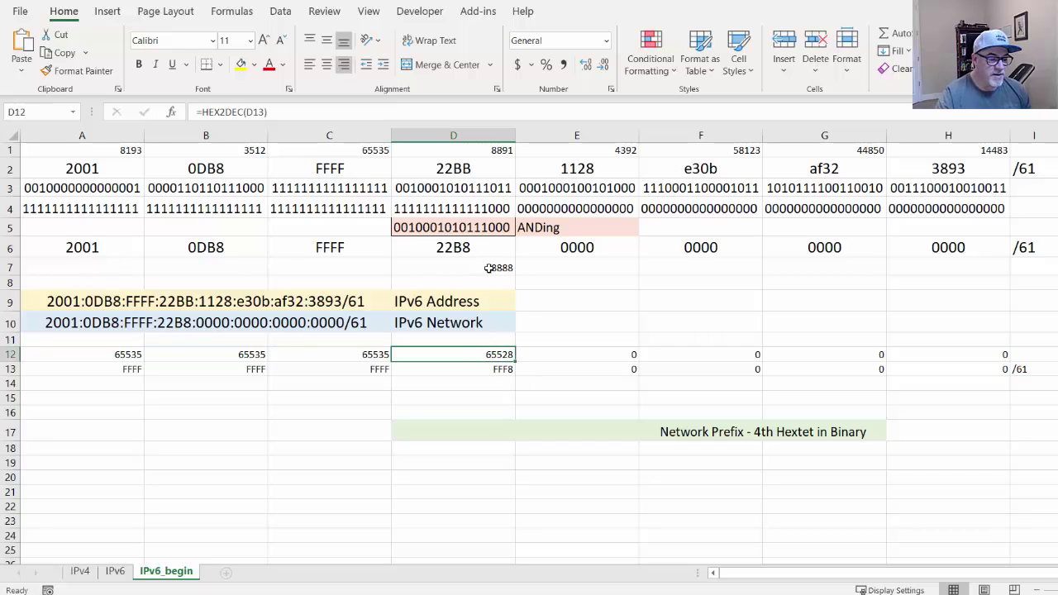
{"action": "left_click", "coordinate": [488, 228]}
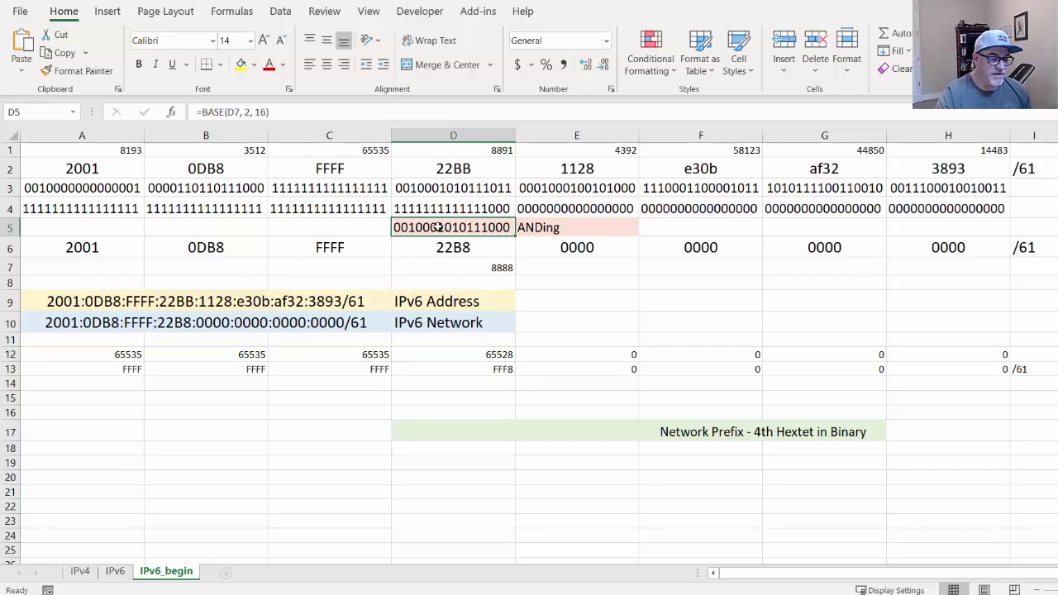
{"action": "left_click", "coordinate": [435, 210]}
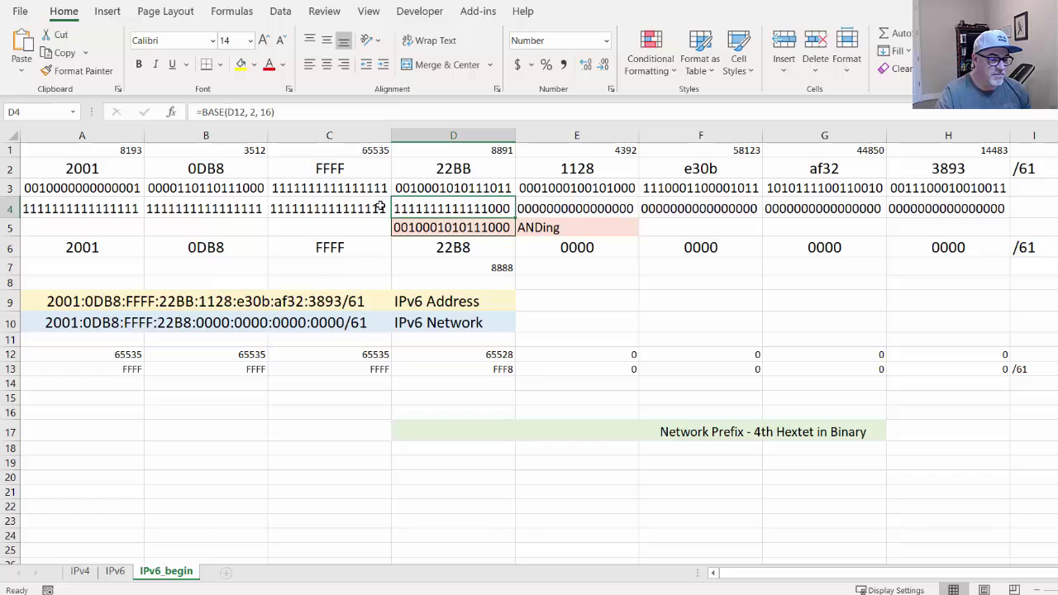
{"action": "left_click", "coordinate": [53, 206]}
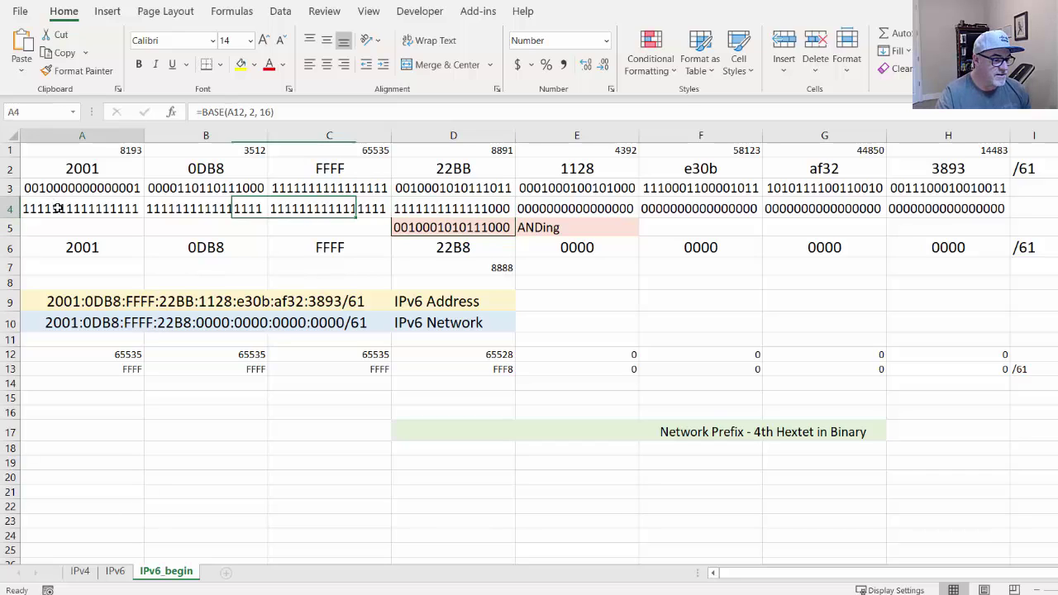
{"action": "left_click", "coordinate": [204, 209]}
{"action": "left_click", "coordinate": [341, 210]}
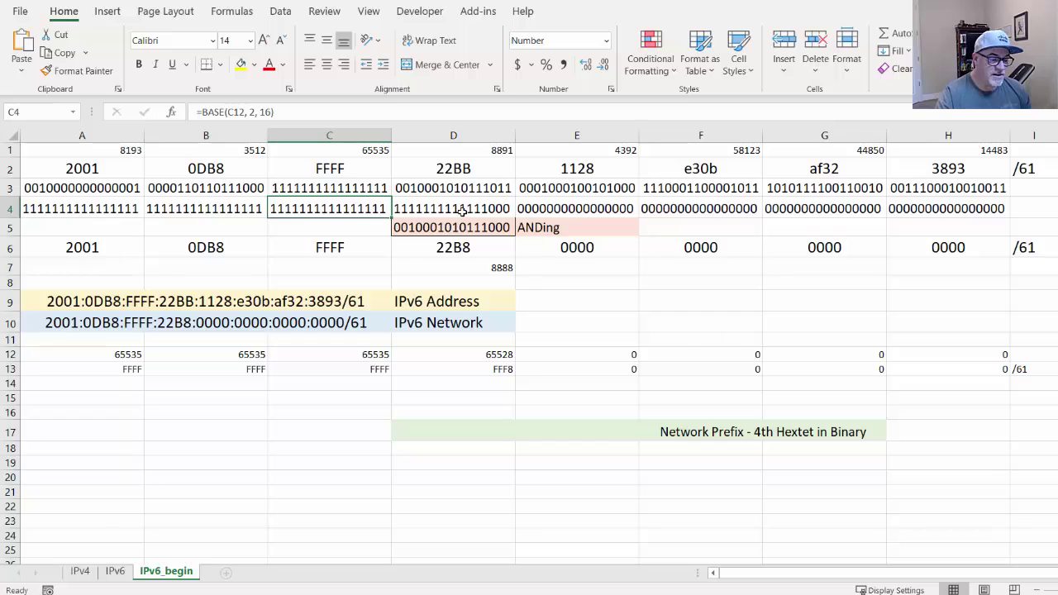
{"action": "left_click", "coordinate": [463, 211]}
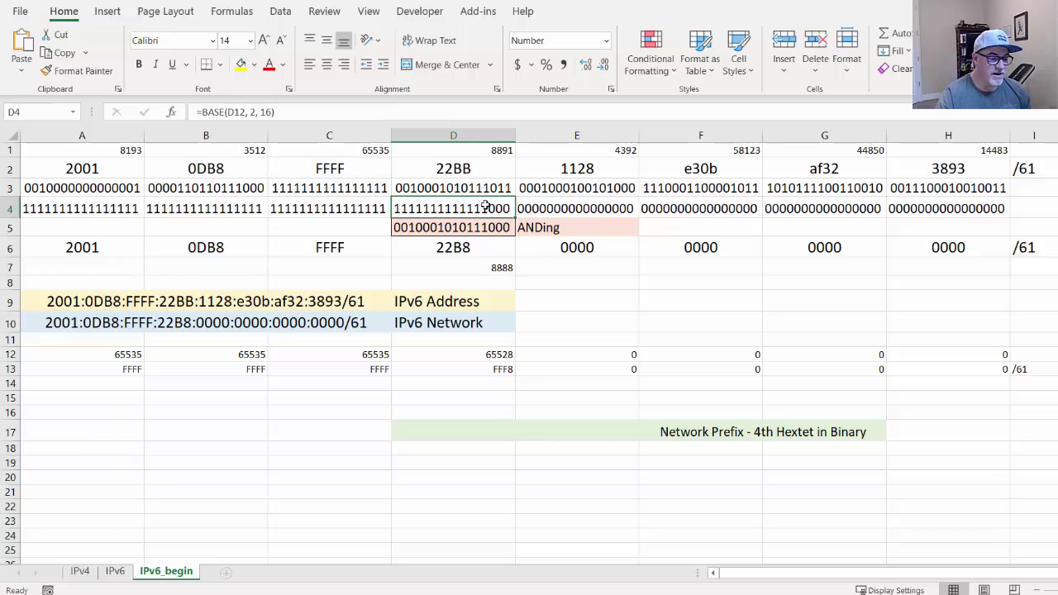
Review the full address and prefix in A2:I2 and the network prefix in I6, comparing the fourth hextet's binary rows and its network value in D6
{"action": "left_click", "coordinate": [461, 169]}
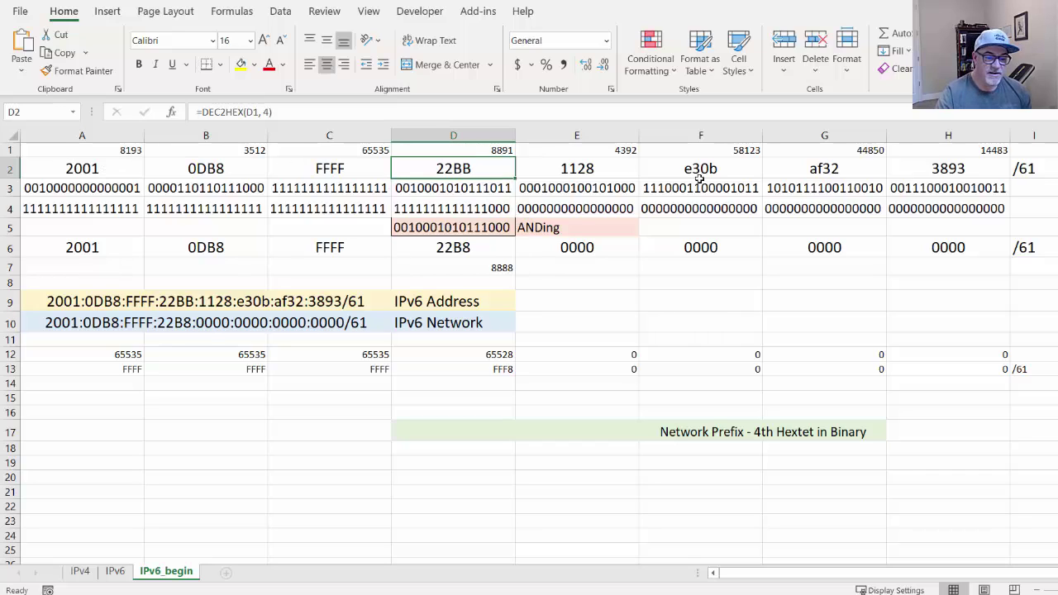
{"action": "left_click_drag", "start_coordinate": [1026, 169], "coordinate": [58, 169]}
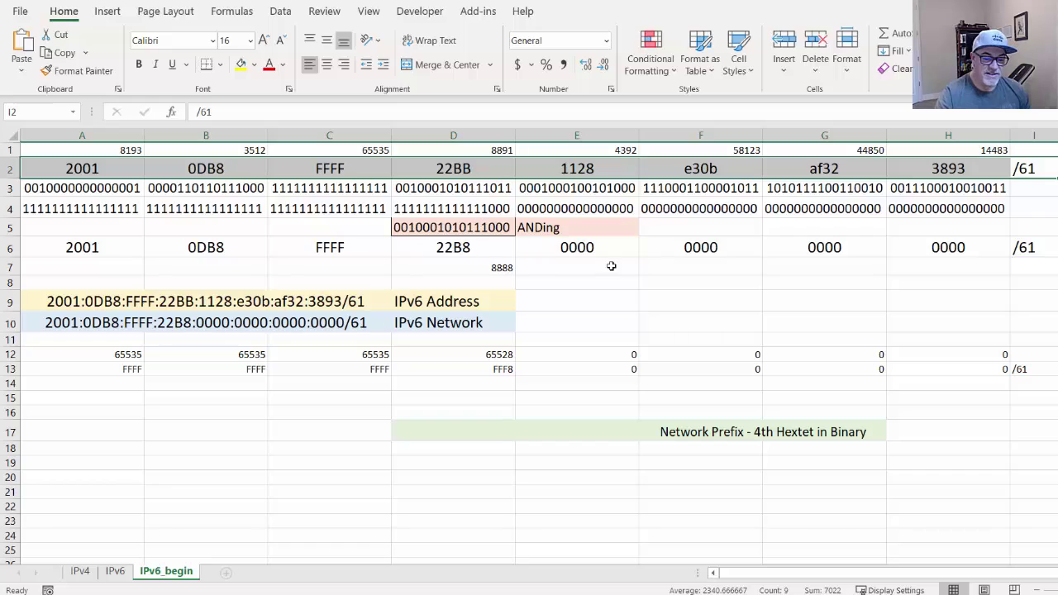
{"action": "left_click", "coordinate": [1034, 248]}
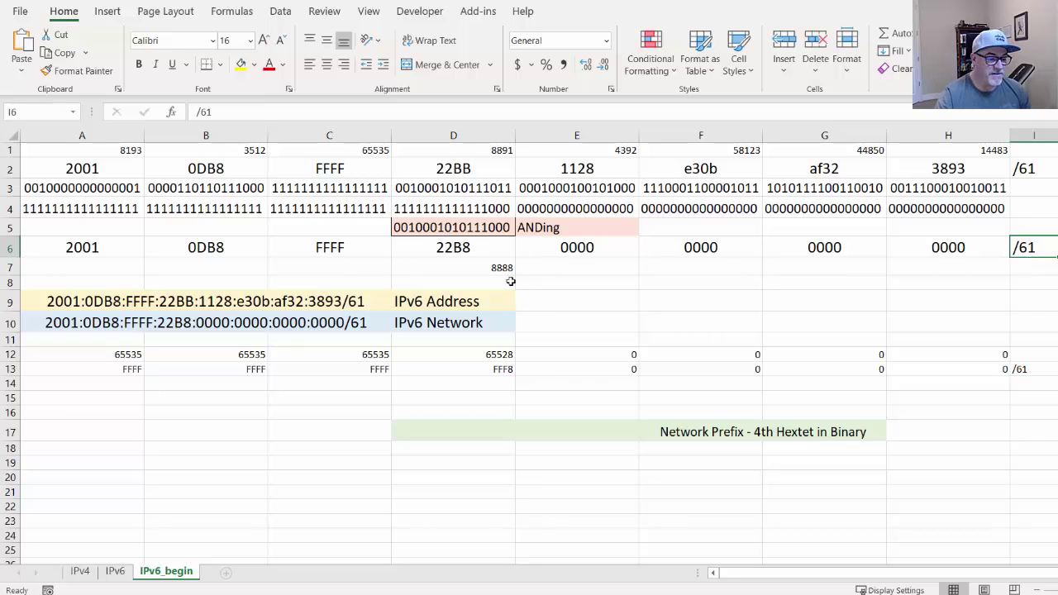
{"action": "left_click", "coordinate": [467, 231]}
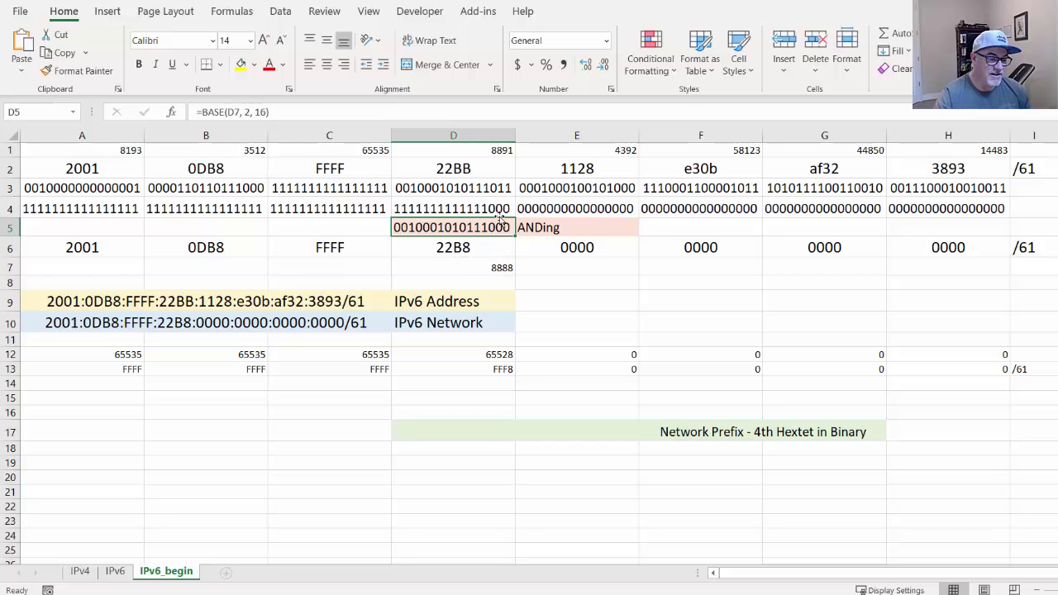
{"action": "left_click", "coordinate": [494, 189]}
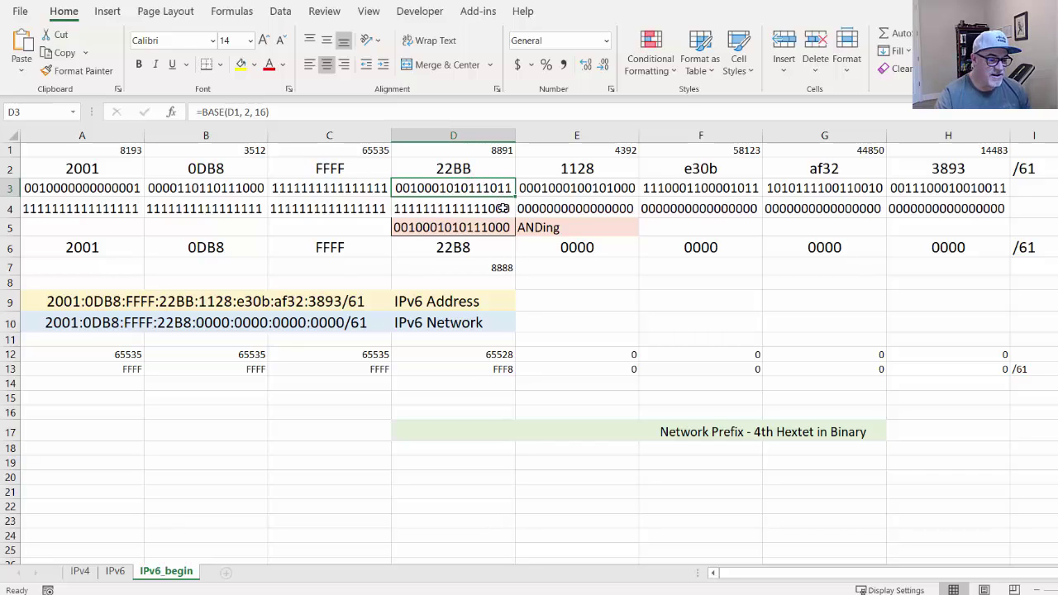
{"action": "left_click", "coordinate": [503, 209]}
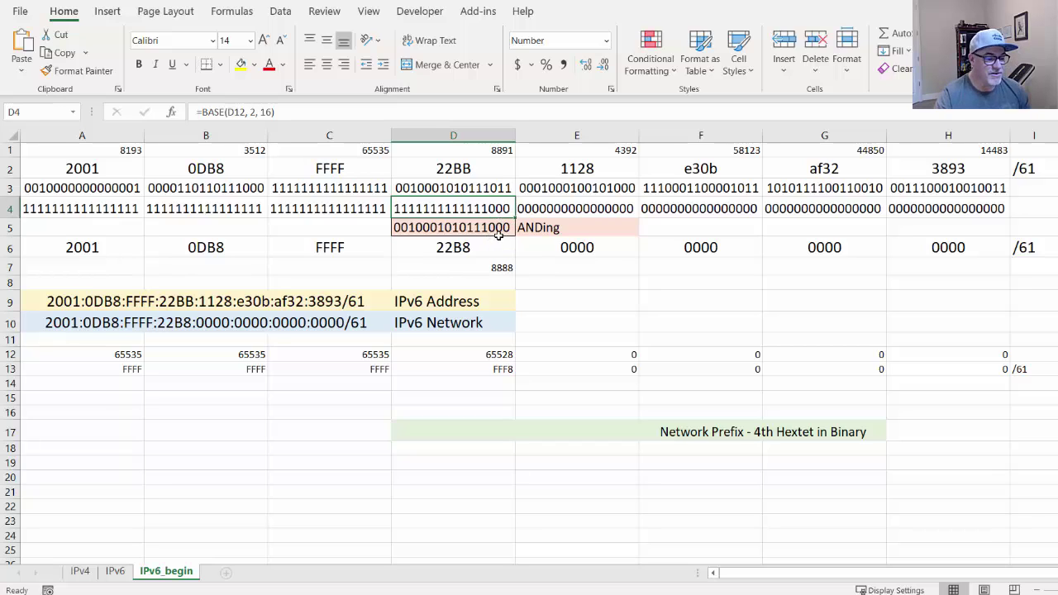
{"action": "left_click", "coordinate": [459, 250]}
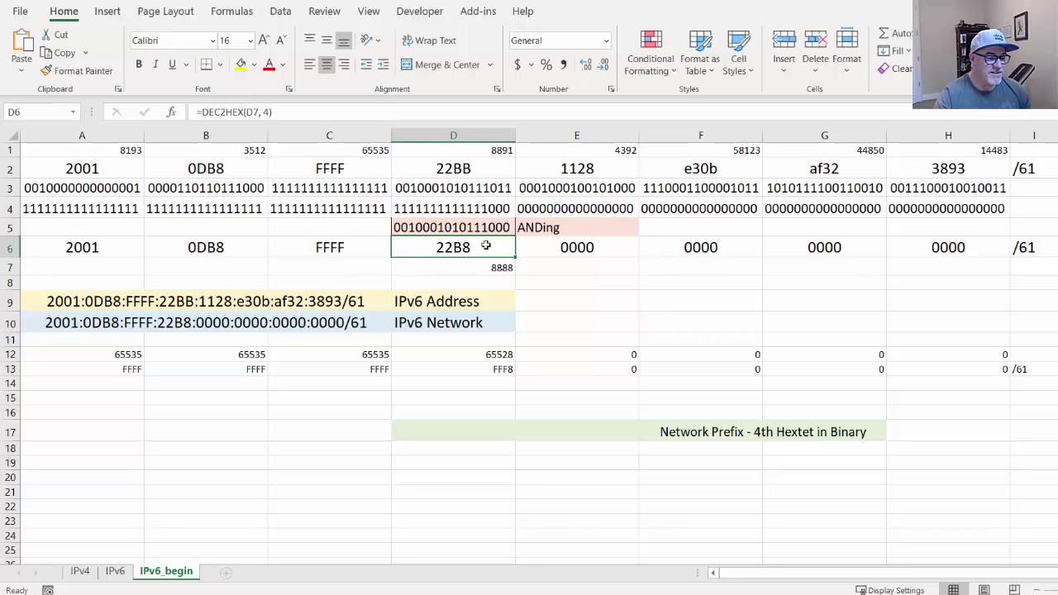
{"action": "left_click", "coordinate": [495, 175]}
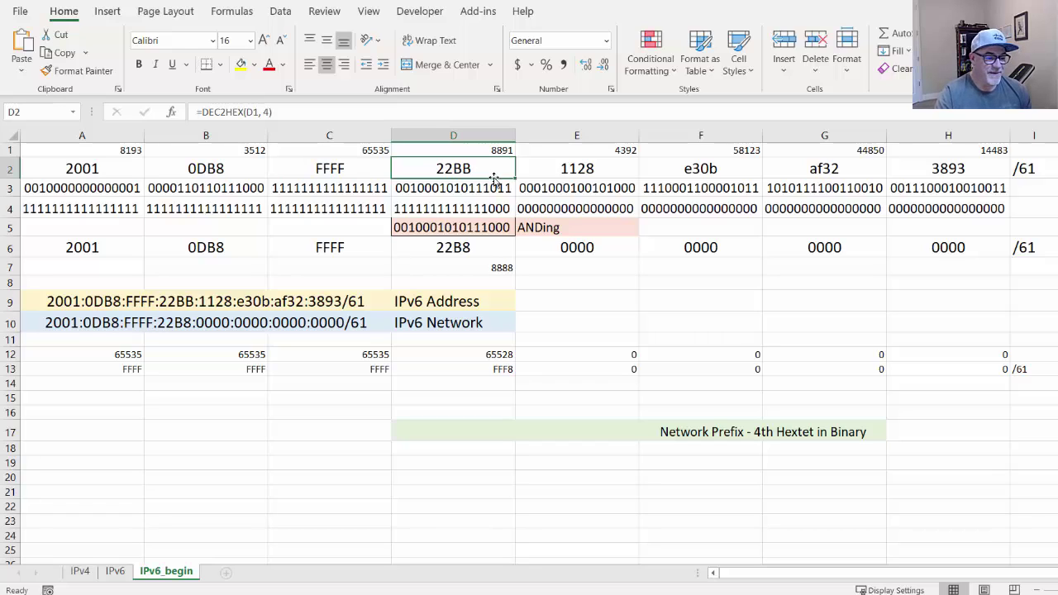
Trace the fourth hextet under the address prefix in I2 from D2 through the binary address, mask and ANDing rows to D6
{"action": "left_click", "coordinate": [1019, 169]}
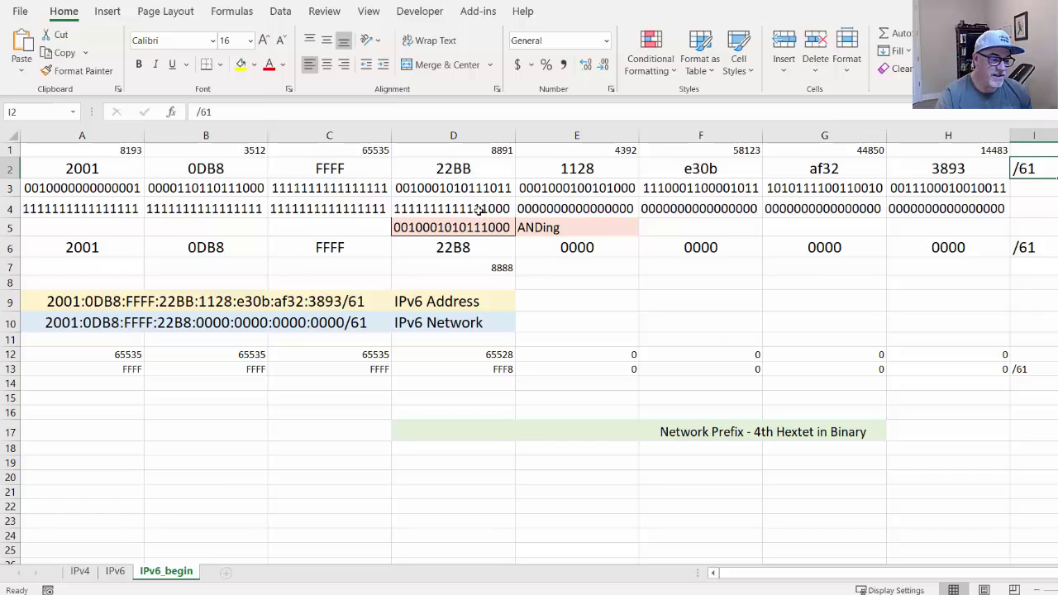
{"action": "left_click", "coordinate": [467, 168]}
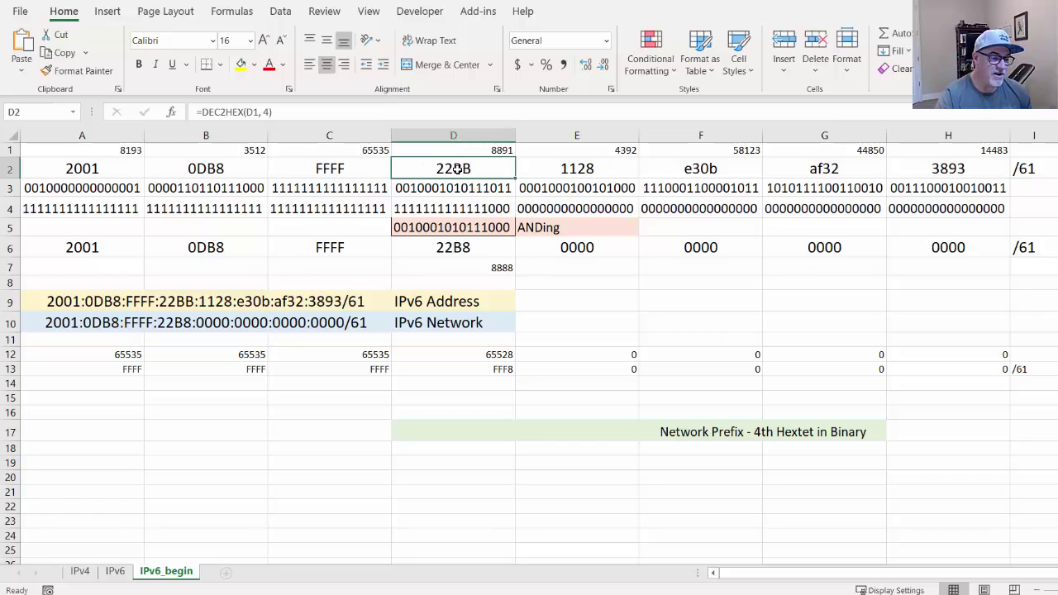
{"action": "left_click", "coordinate": [497, 190]}
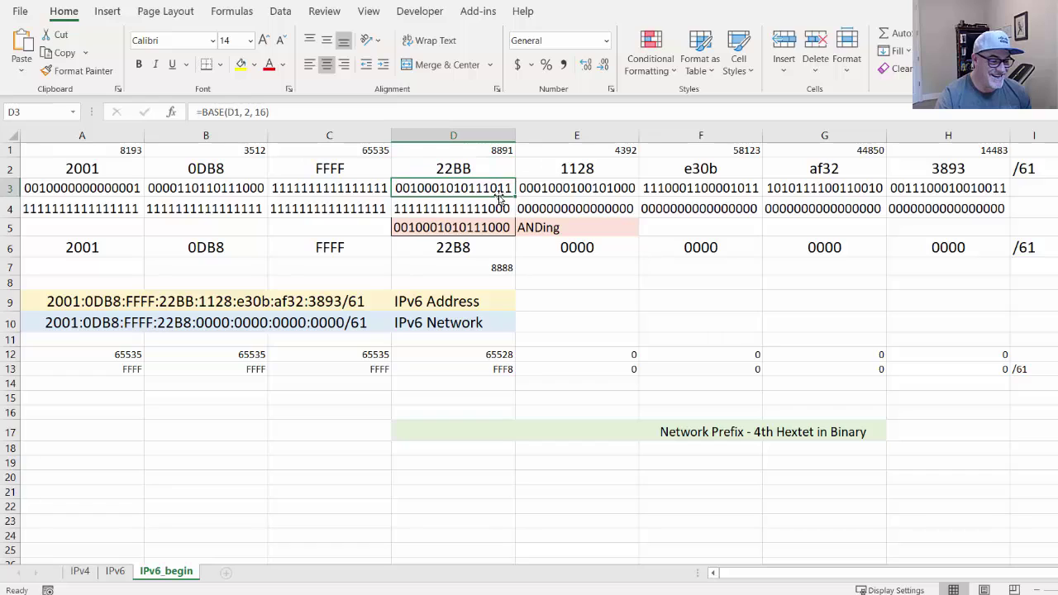
{"action": "left_click", "coordinate": [498, 205]}
{"action": "left_click", "coordinate": [494, 188]}
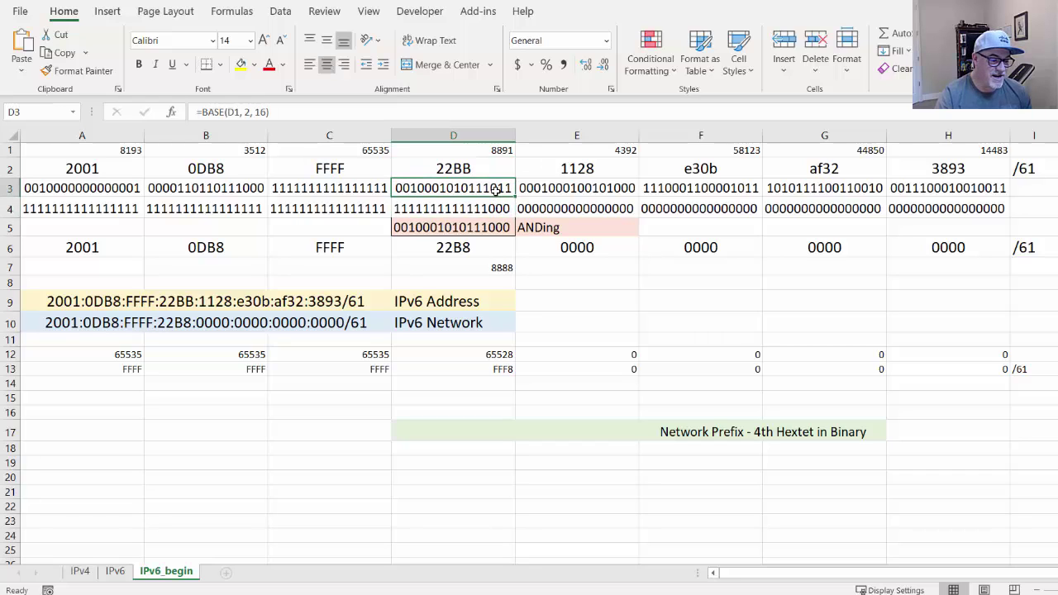
{"action": "left_click", "coordinate": [494, 207]}
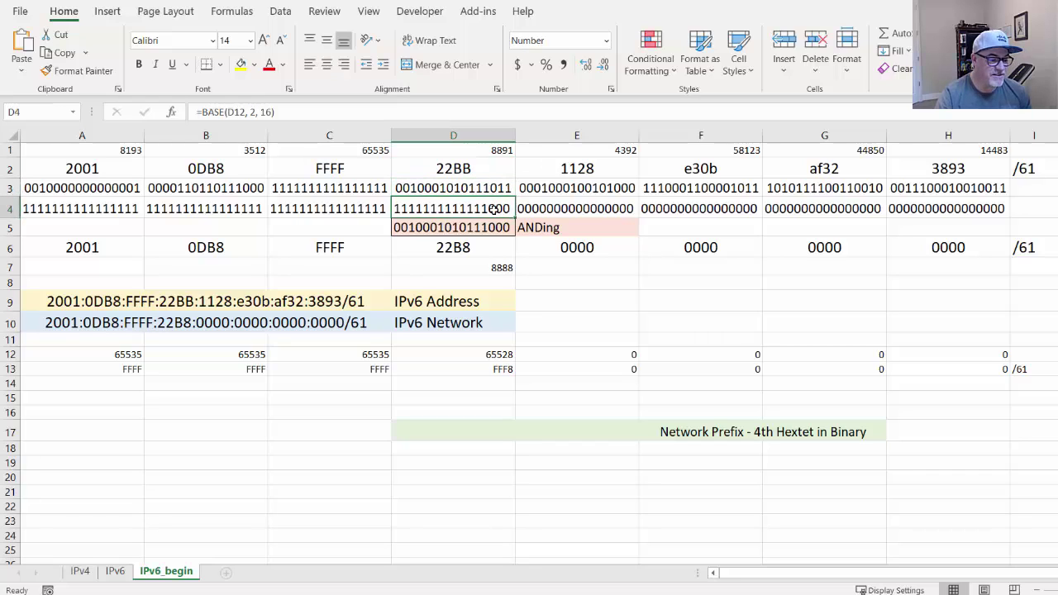
{"action": "left_click", "coordinate": [493, 230]}
{"action": "left_click", "coordinate": [460, 251]}
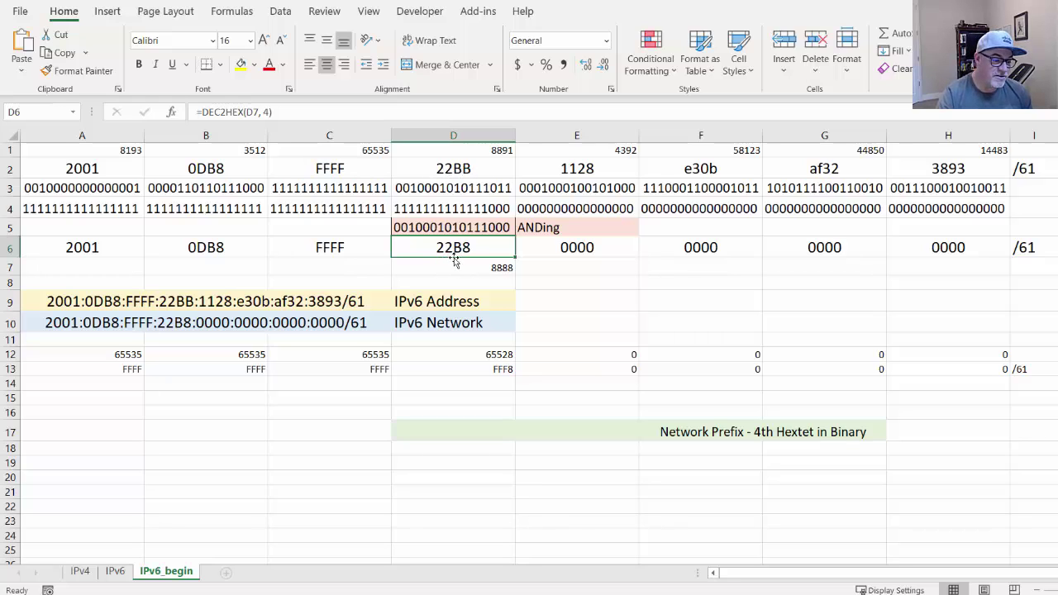
{"action": "left_click", "coordinate": [498, 225]}
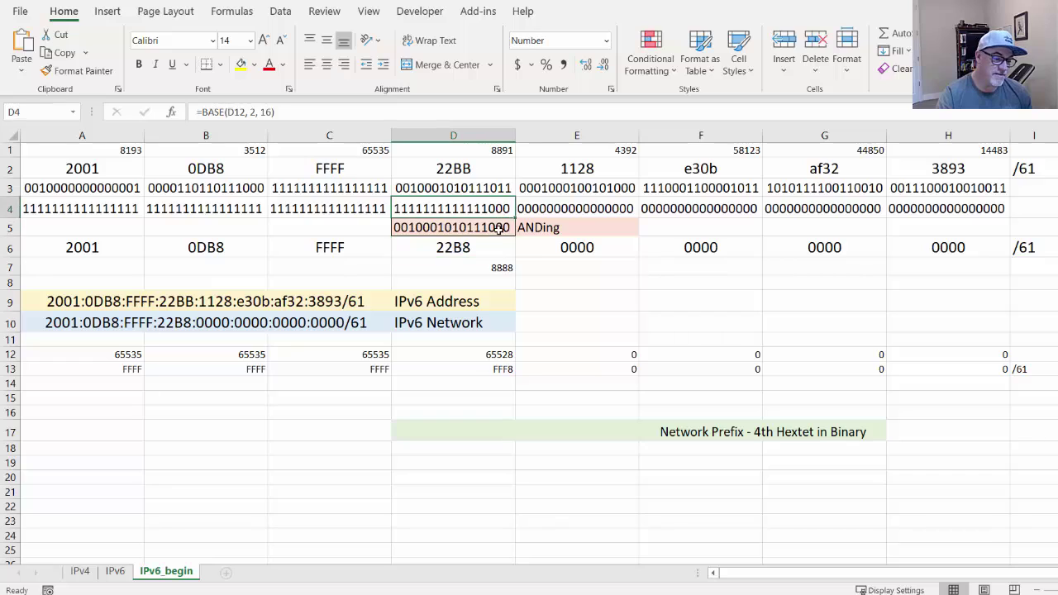